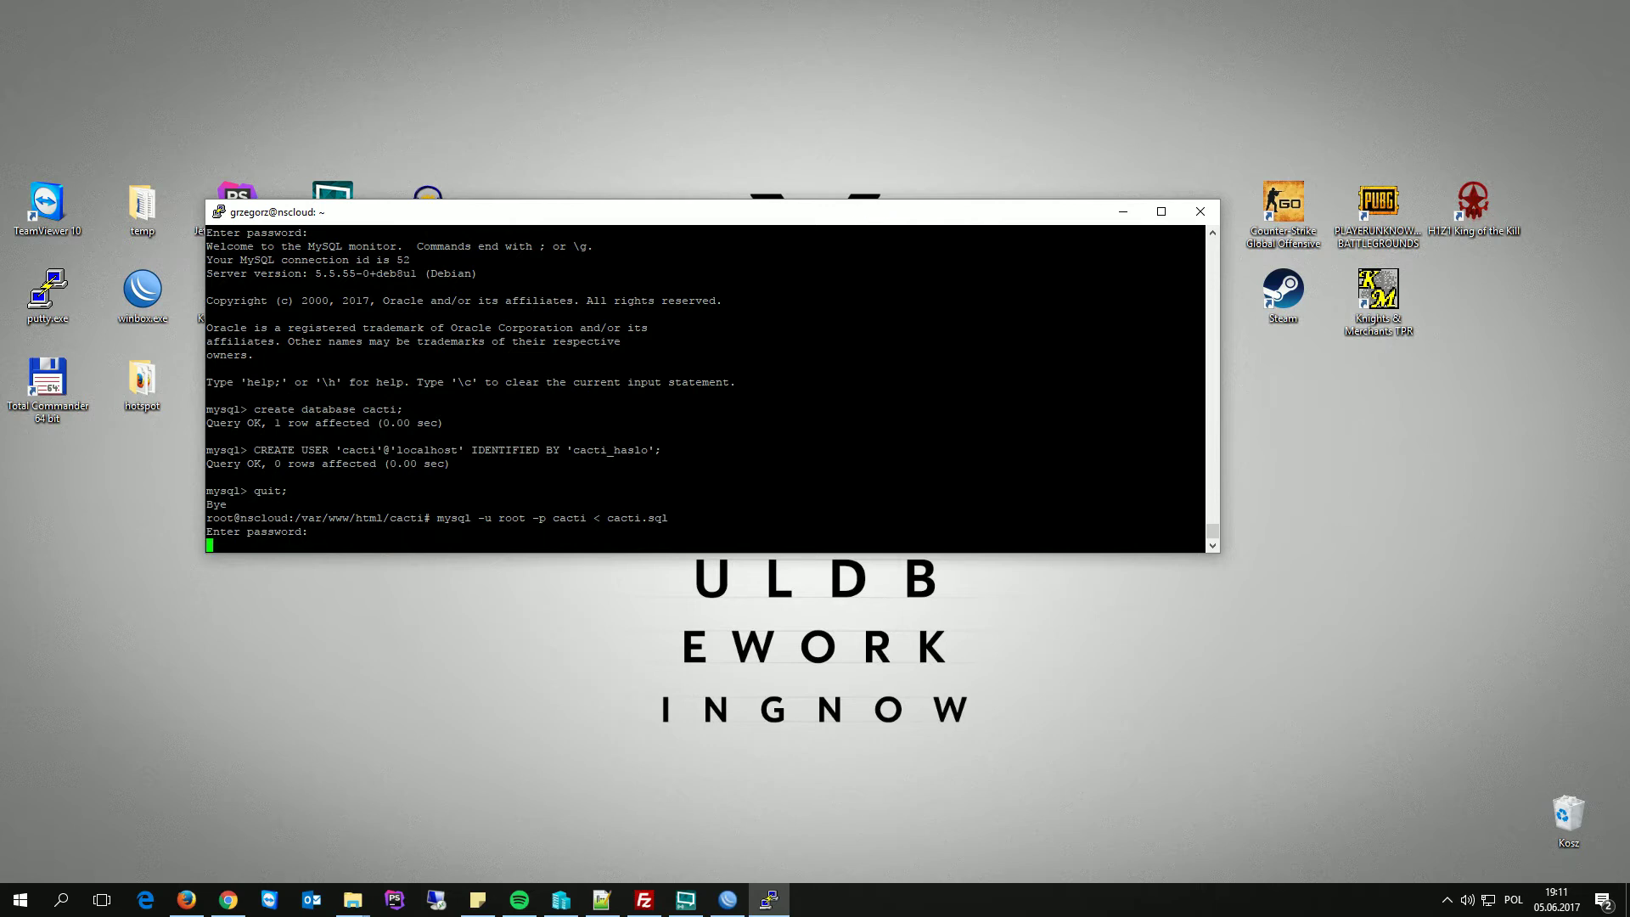
- Log in to MySQL as root and switch to the cacti database
{"action": "key", "text": "Up"}
{"action": "key", "text": "BackSpace"}
{"action": "key", "text": "BackSpace"}
{"action": "key", "text": "BackSpace"}
{"action": "key", "text": "BackSpace"}
{"action": "key", "text": "BackSpace"}
{"action": "key", "text": "BackSpace"}
{"action": "key", "text": "BackSpace"}
{"action": "key", "text": "BackSpace"}
{"action": "key", "text": "BackSpace"}
{"action": "key", "text": "BackSpace"}
{"action": "key", "text": "BackSpace"}
{"action": "key", "text": "BackSpace"}
{"action": "key", "text": "BackSpace"}
{"action": "key", "text": "BackSpace"}
{"action": "key", "text": "BackSpace"}
{"action": "key", "text": "BackSpace"}
{"action": "key", "text": "BackSpace"}
{"action": "key", "text": "BackSpace"}
{"action": "key", "text": "Return"}
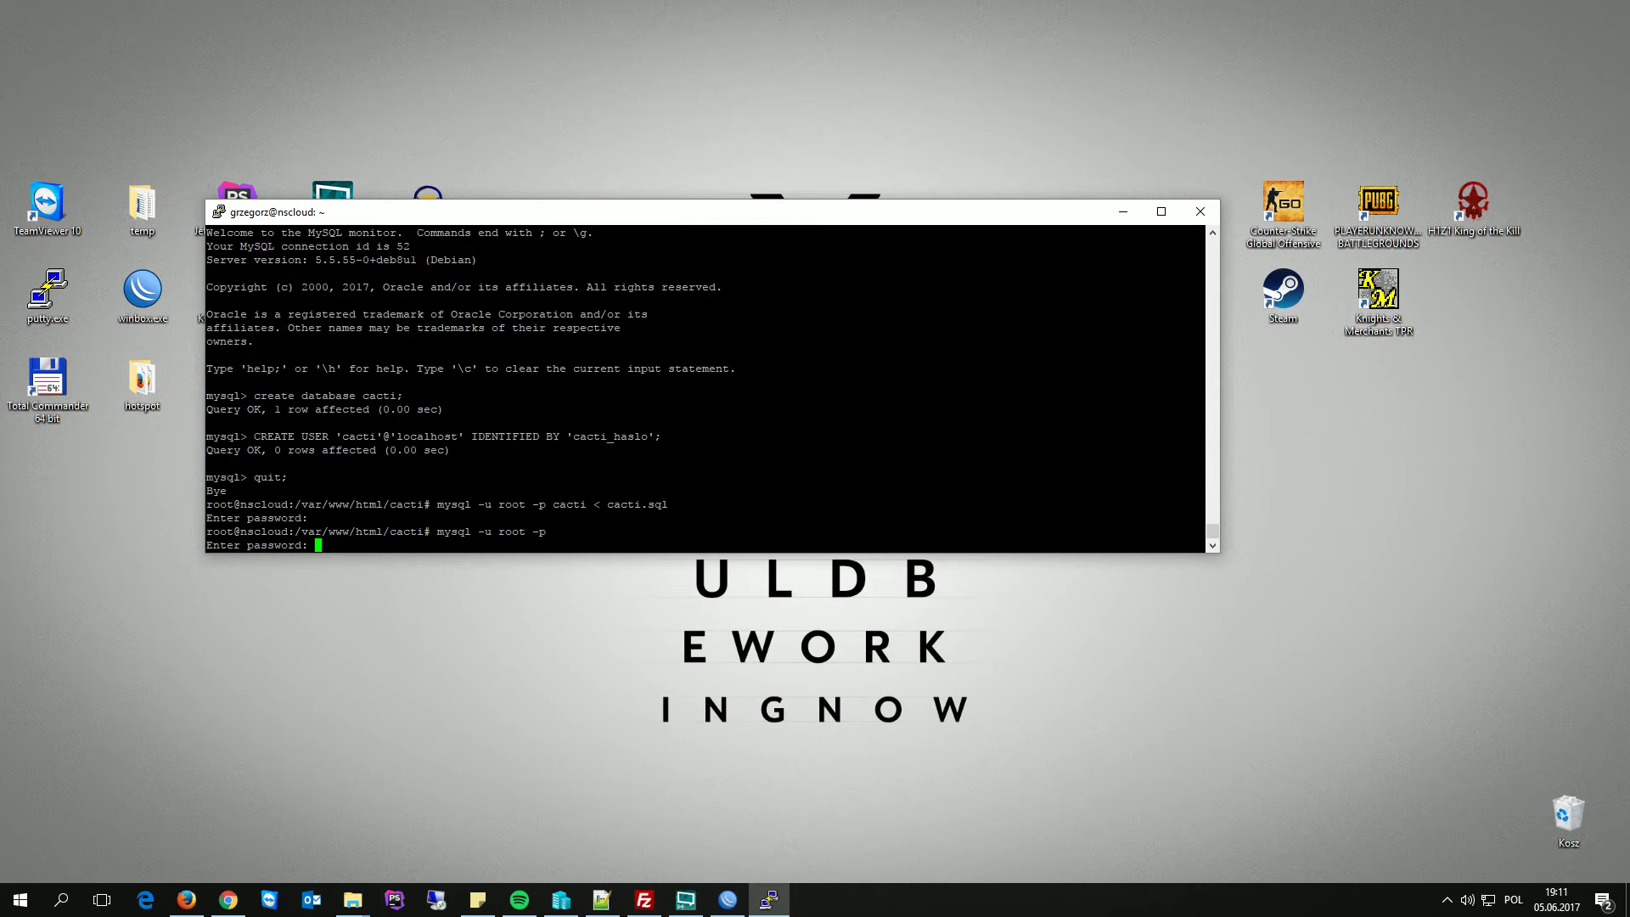
{"action": "key", "text": "Return"}
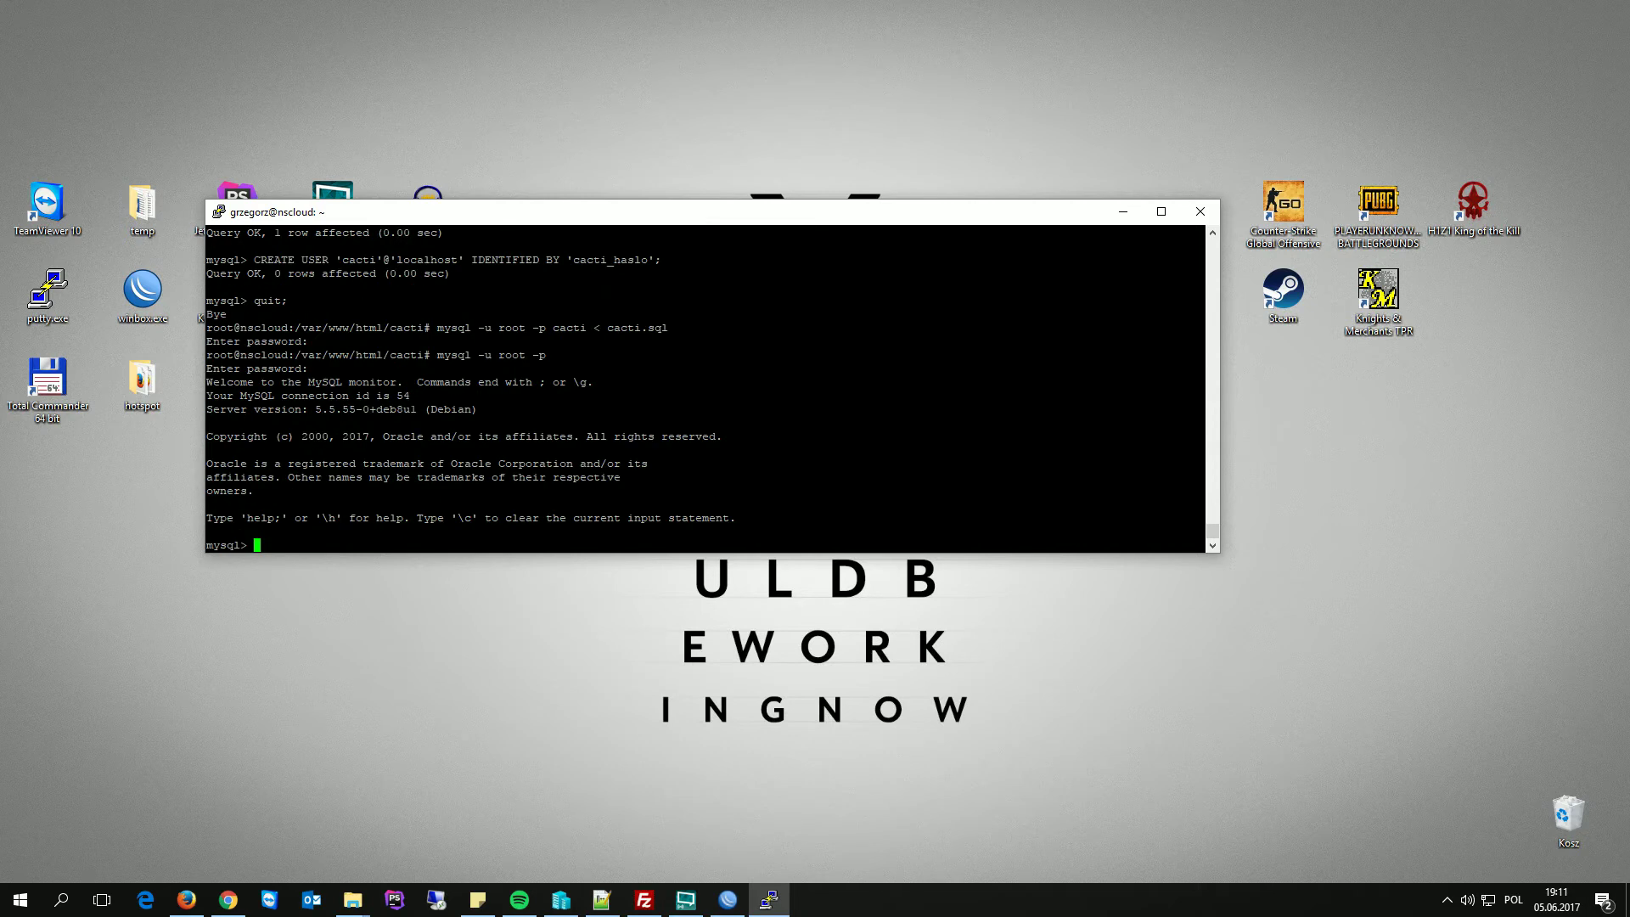
{"action": "type", "text": "use cacti;"}
{"action": "key", "text": "Return"}
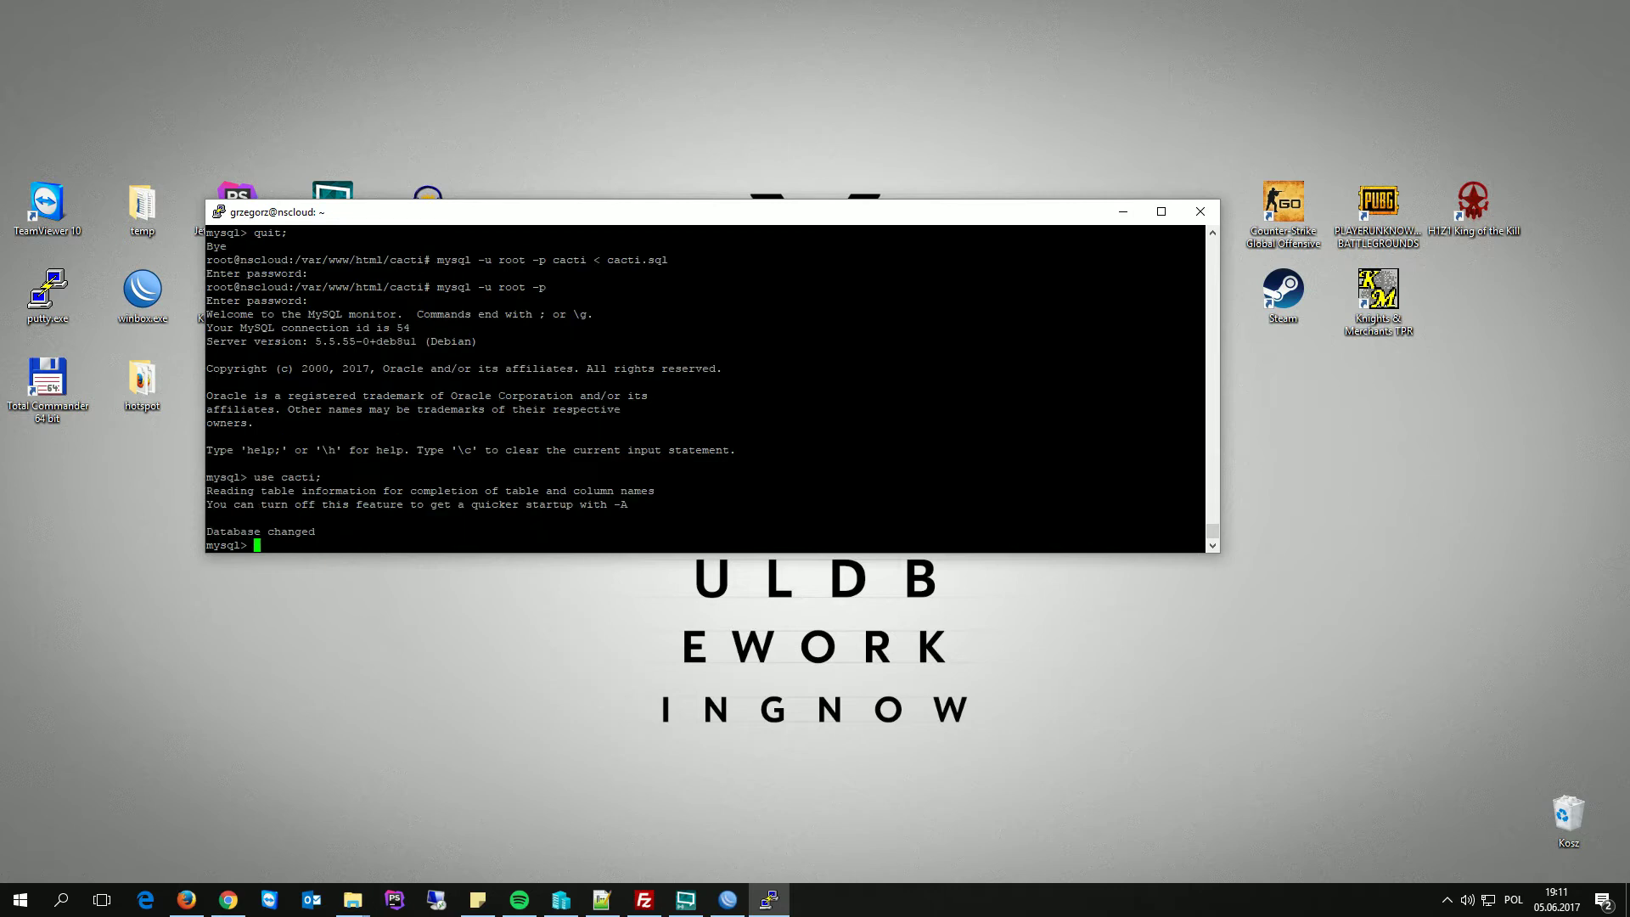
- Grant all privileges on *.* to 'cacti'@'localhost', flush privileges, and quit MySQL
{"action": "key", "text": "alt+Tab"}
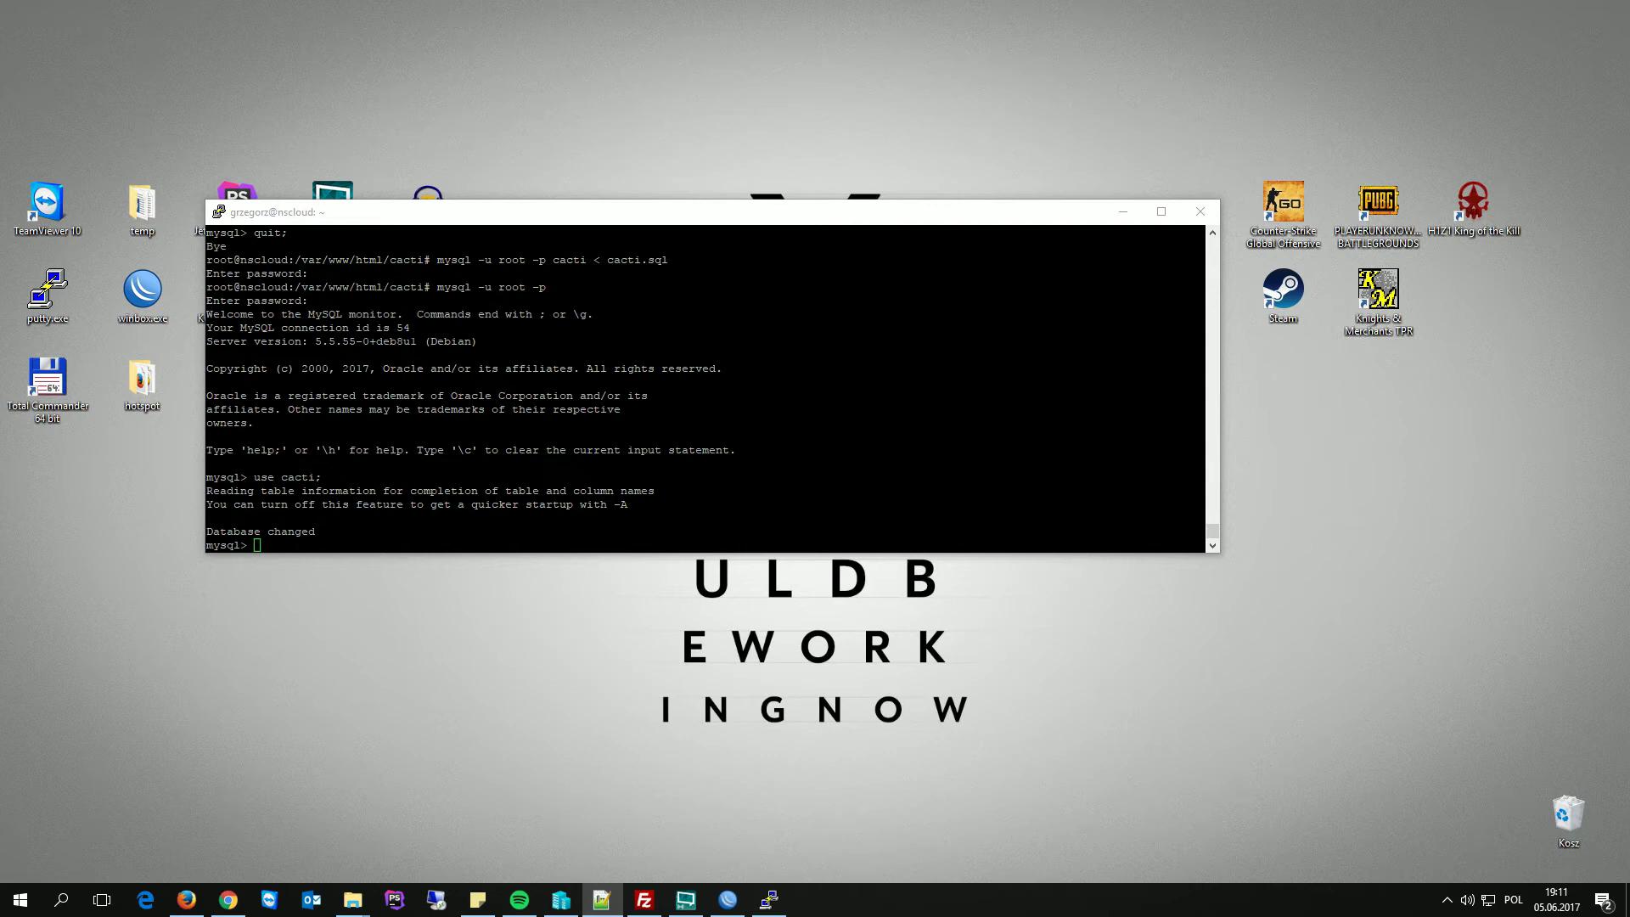
{"action": "left_click", "coordinate": [905, 219]}
{"action": "type", "text": "GRANT ALL PRIVILEGES ON * . * TO 'cacti'@'localhost';"}
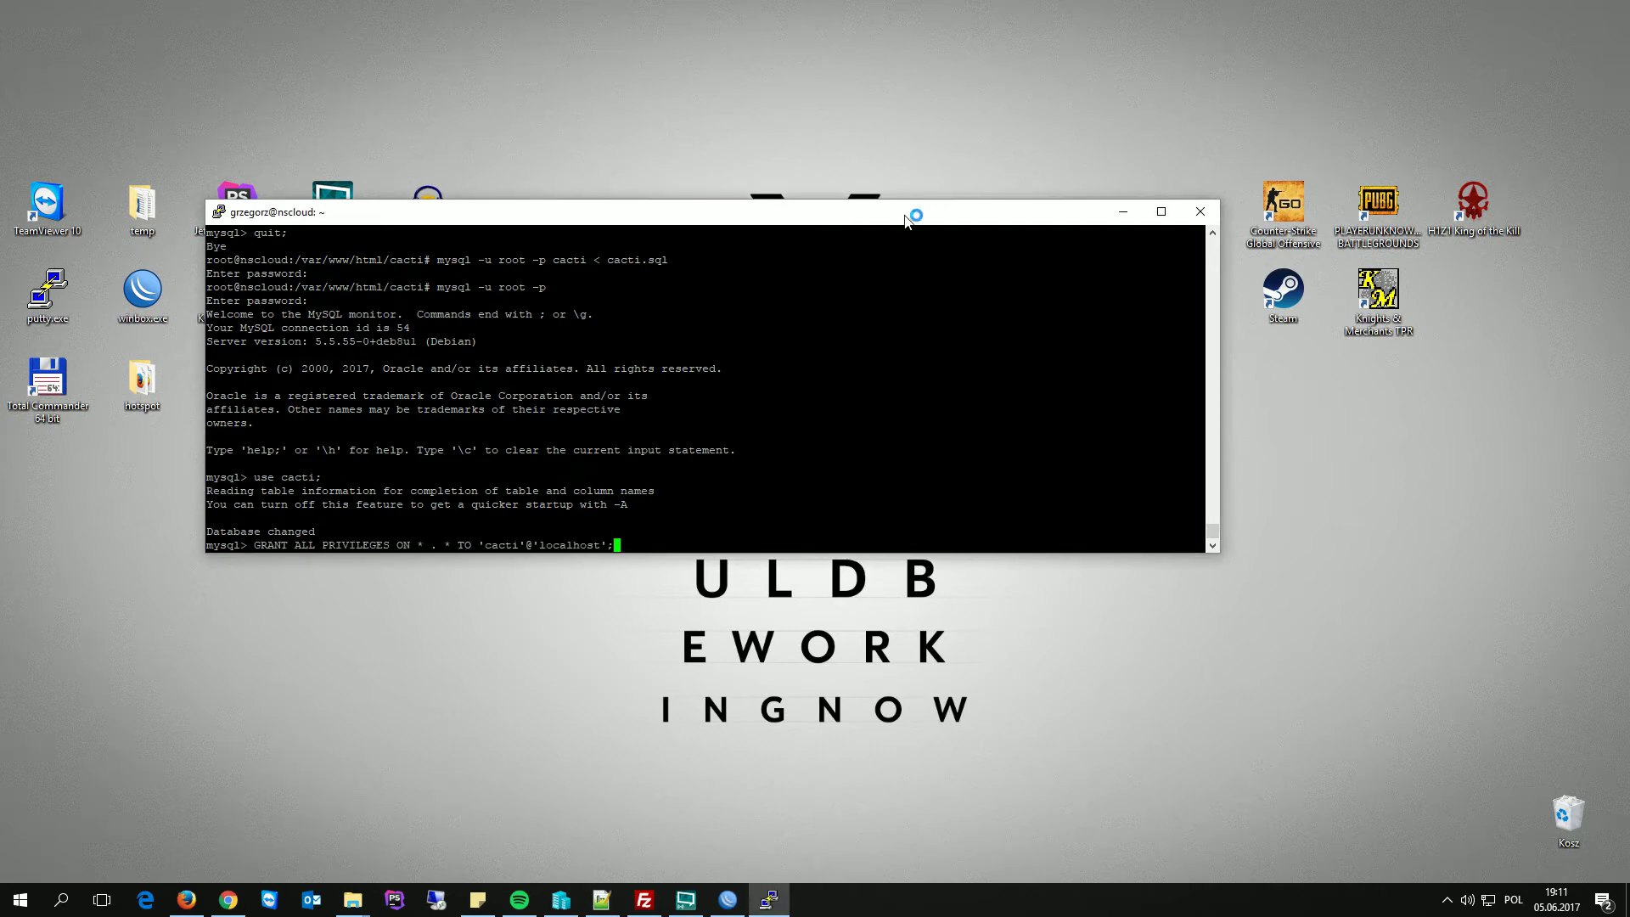
{"action": "key", "text": "Return"}
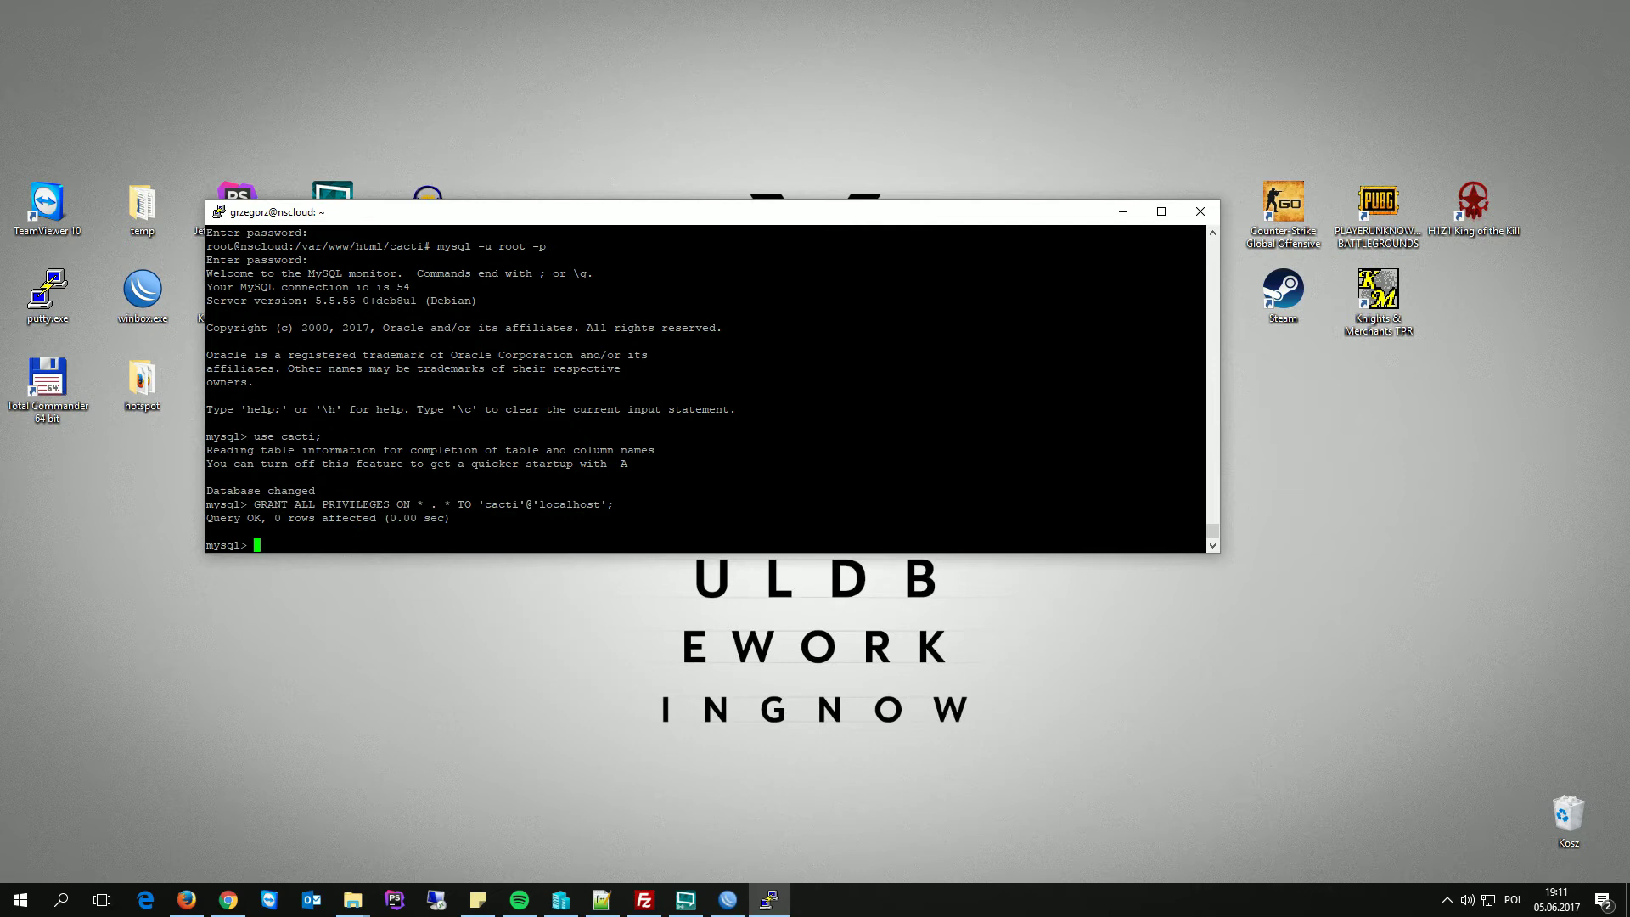
{"action": "key", "text": "alt+Tab"}
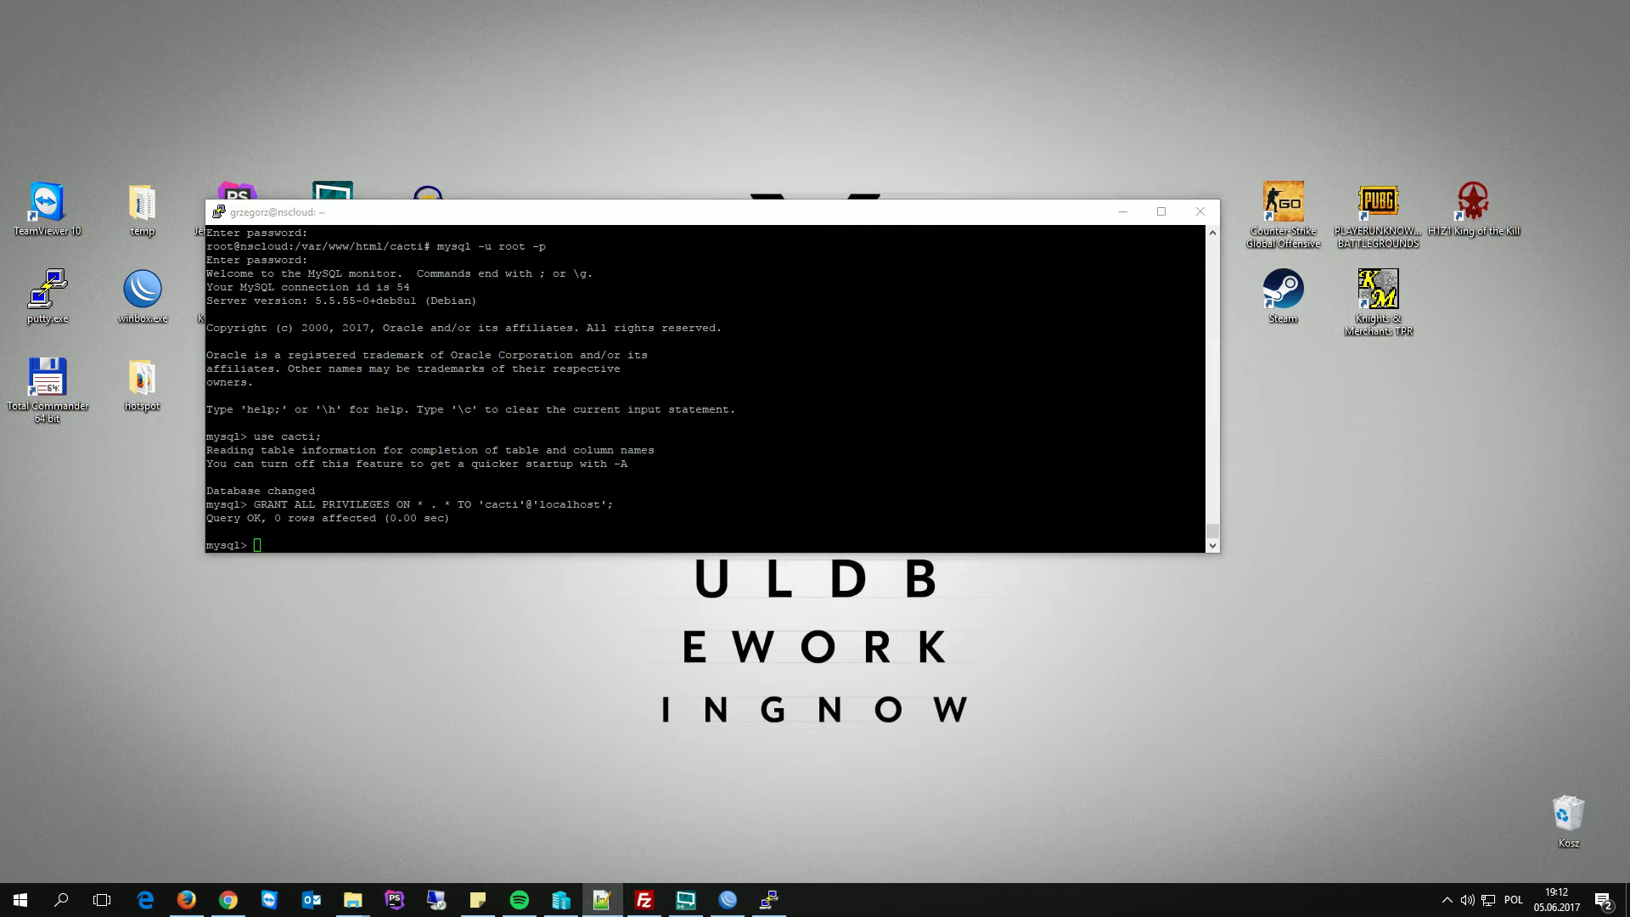
{"action": "left_click", "coordinate": [924, 213]}
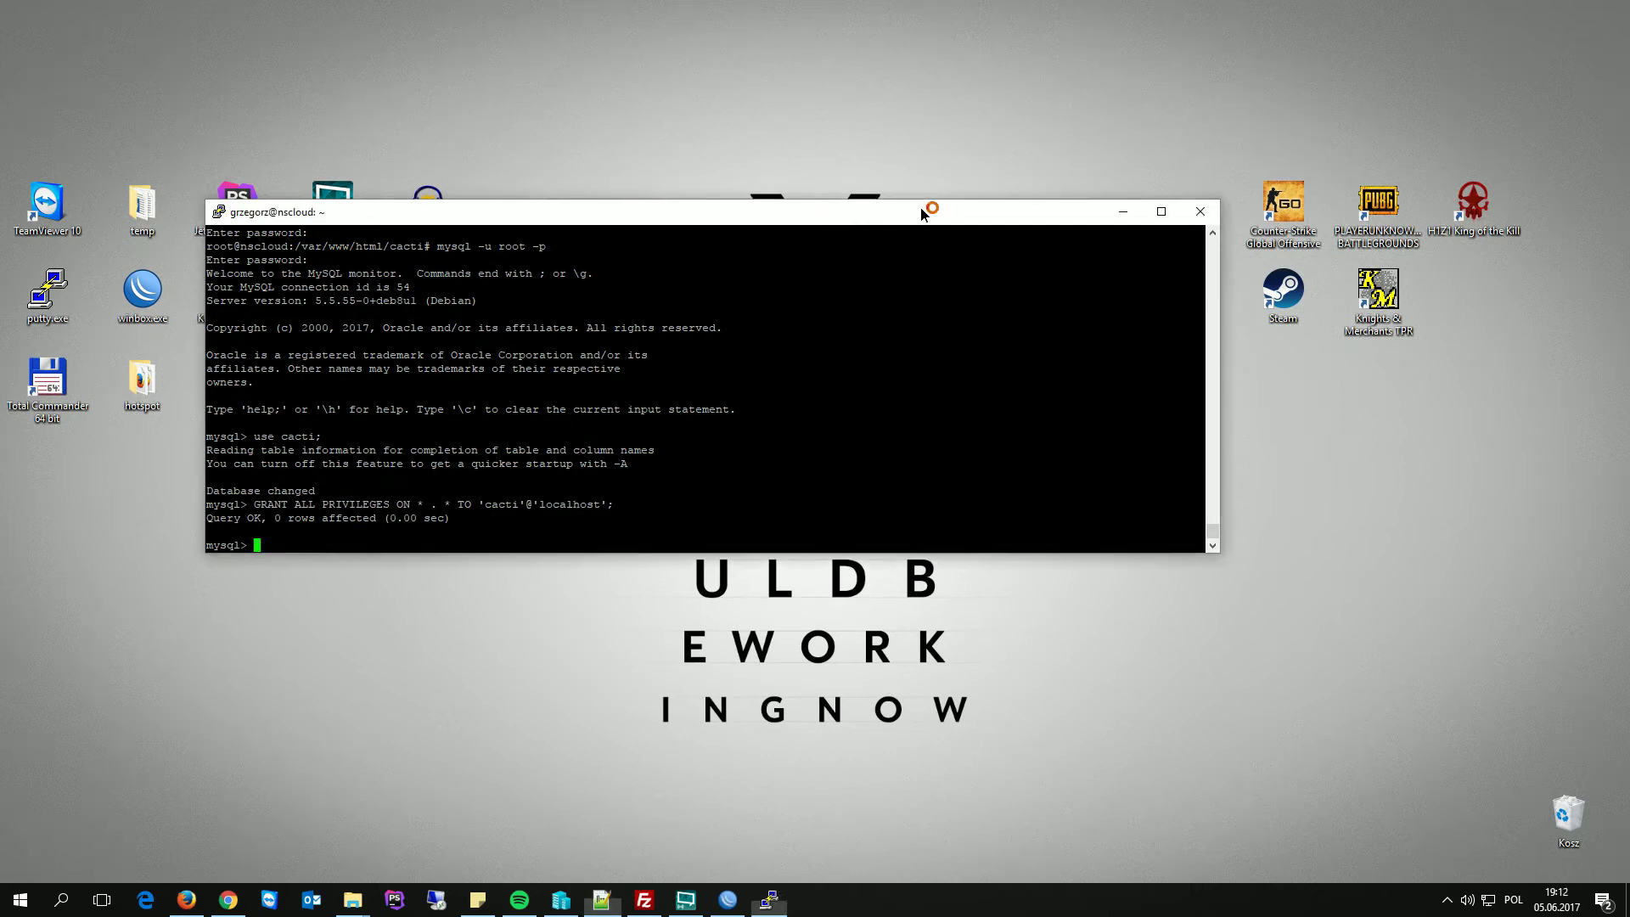
{"action": "type", "text": "FLUSH PRIVILEGES;"}
{"action": "key", "text": "Return"}
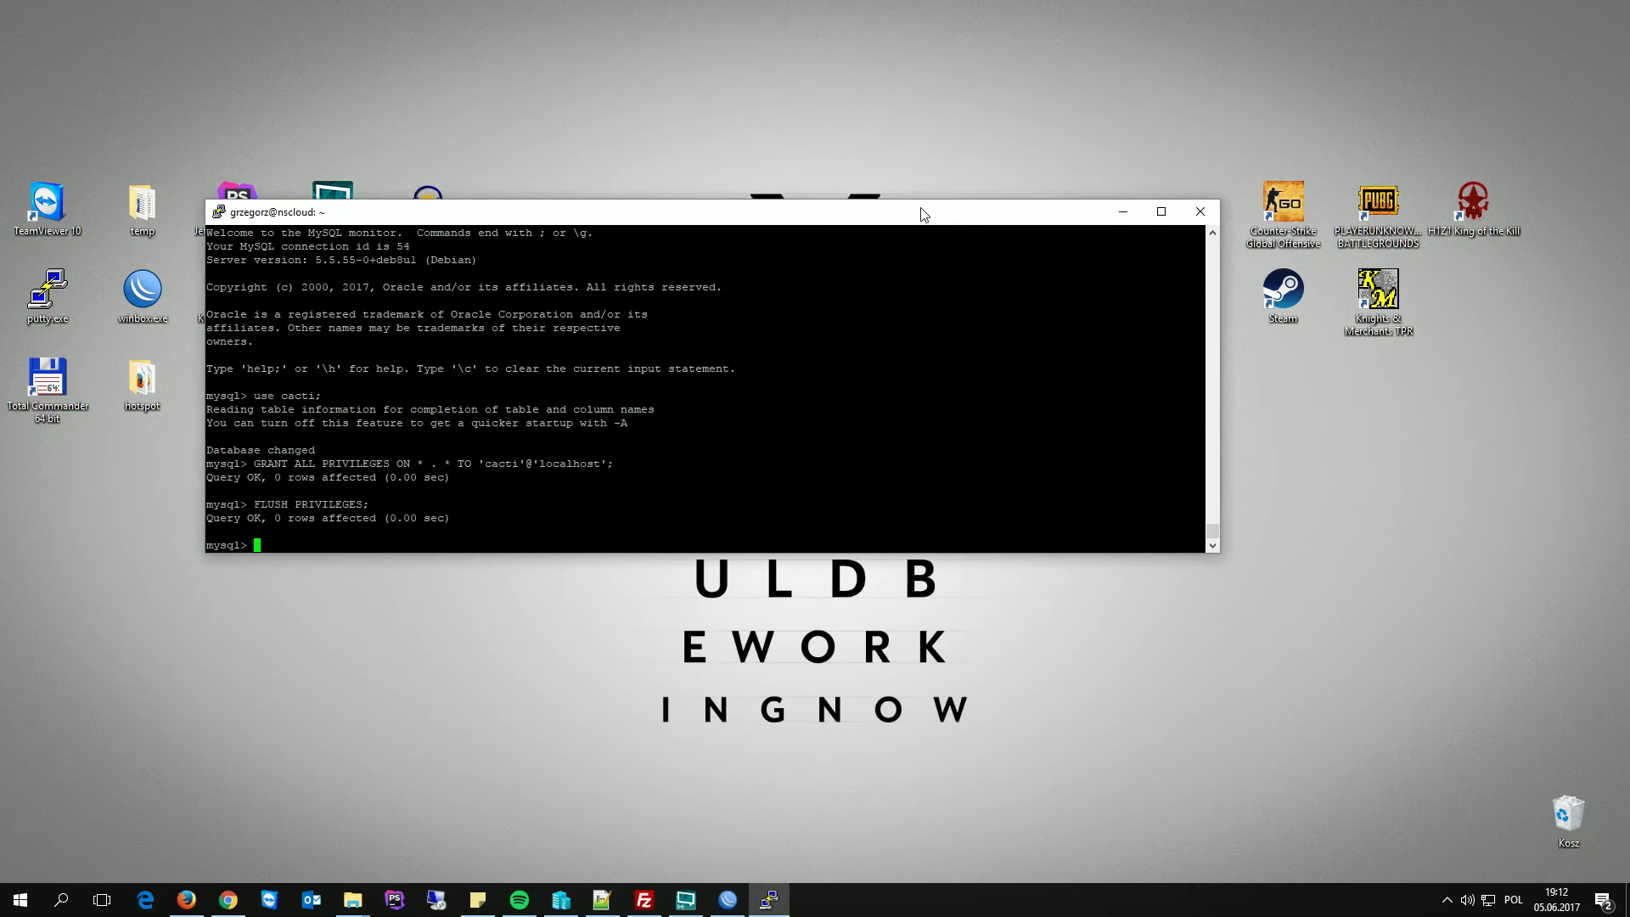
{"action": "type", "text": "quit;"}
{"action": "key", "text": "Return"}
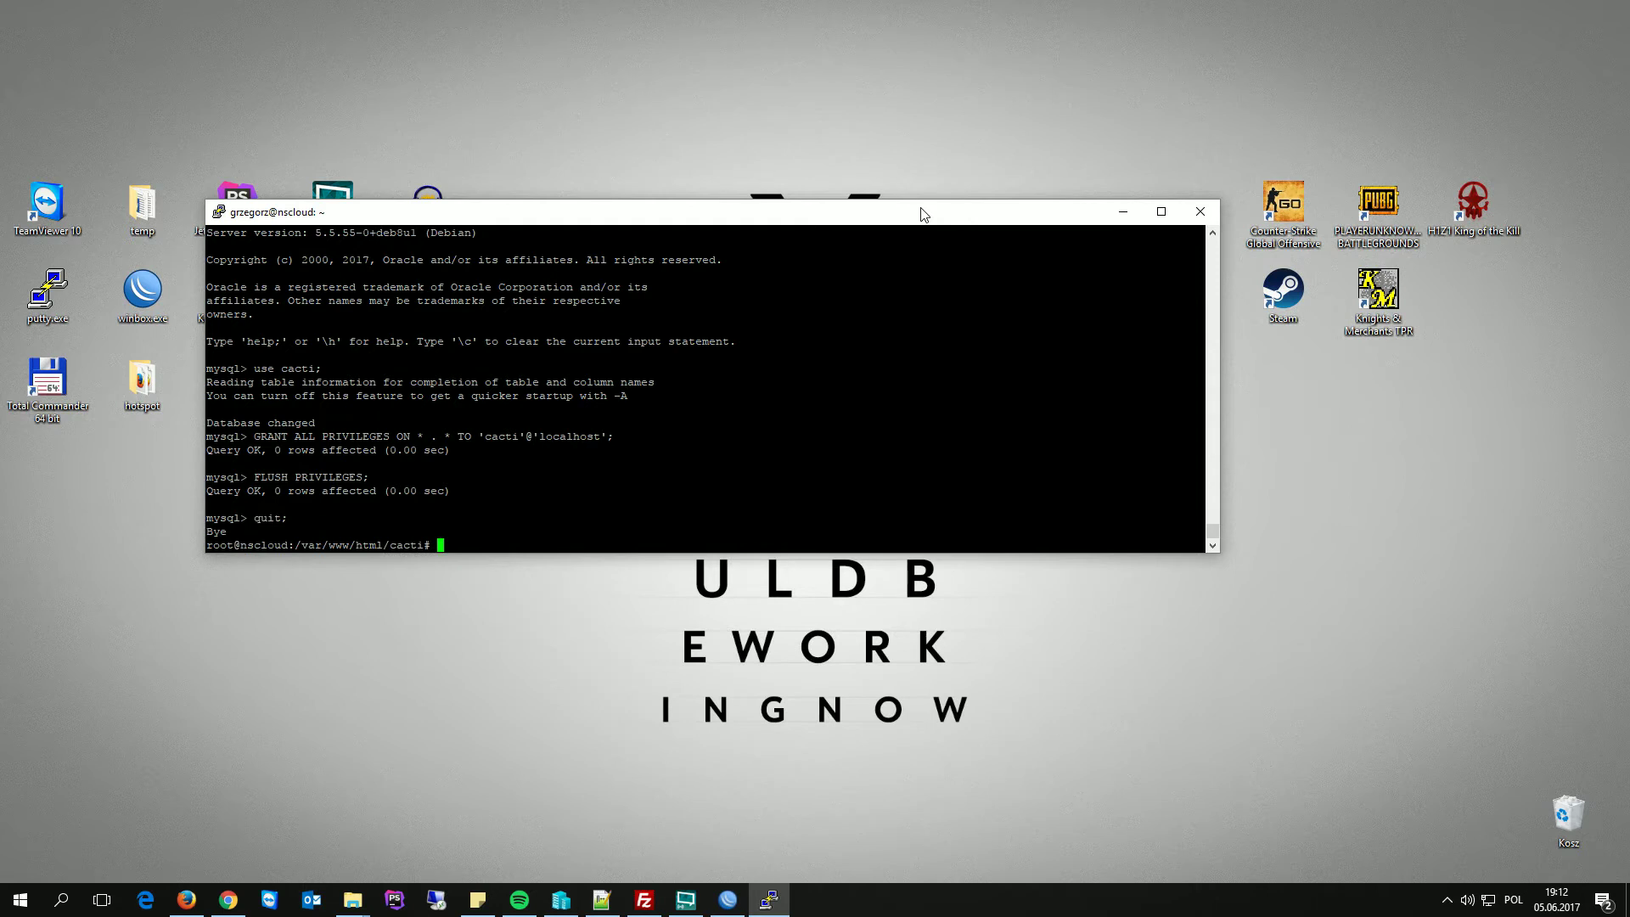
- Load 192.168.88.20/cacti/ and run the installer as a New Install through Finish
{"action": "left_click", "coordinate": [189, 900]}
{"action": "left_click", "coordinate": [99, 14]}
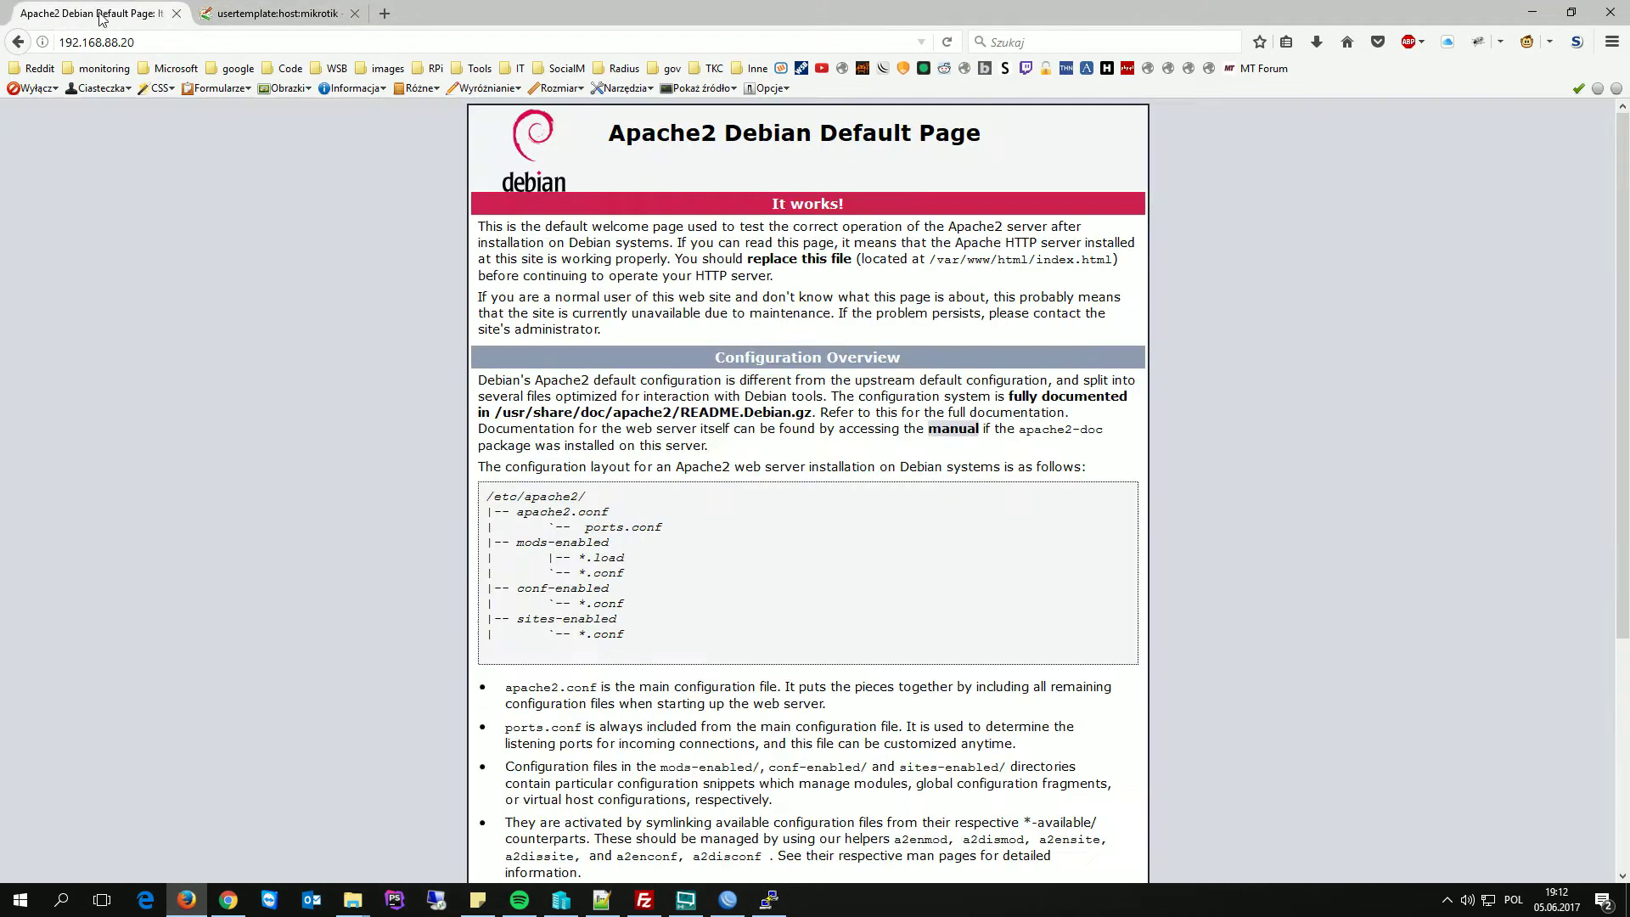
{"action": "left_click", "coordinate": [220, 43]}
{"action": "type", "text": "/cacti/"}
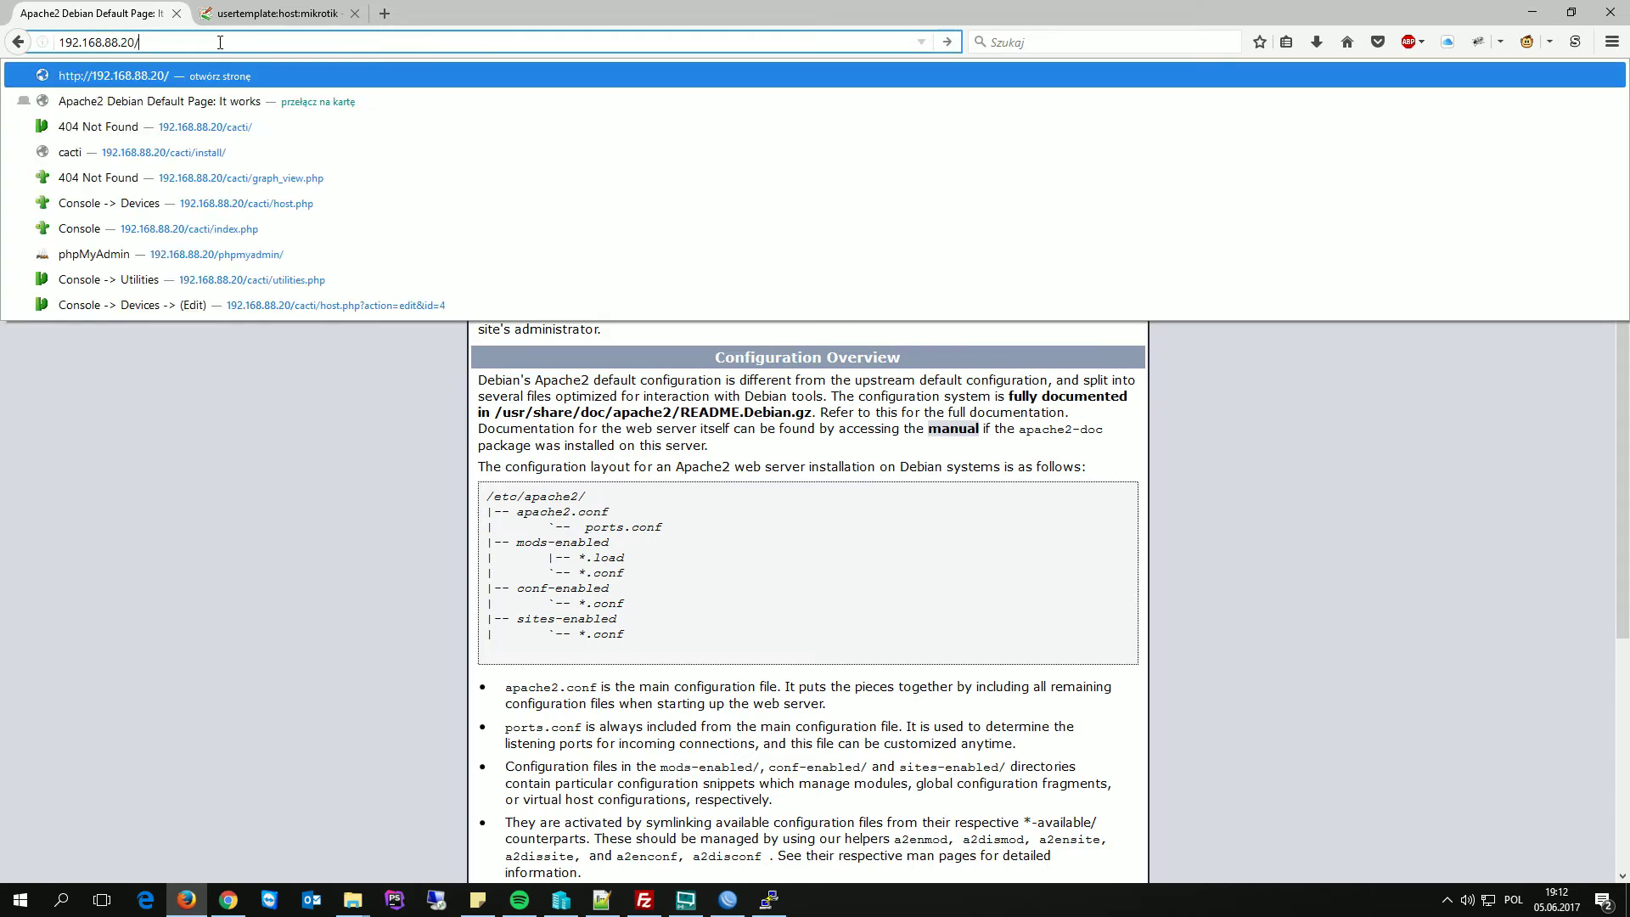
{"action": "key", "text": "Return"}
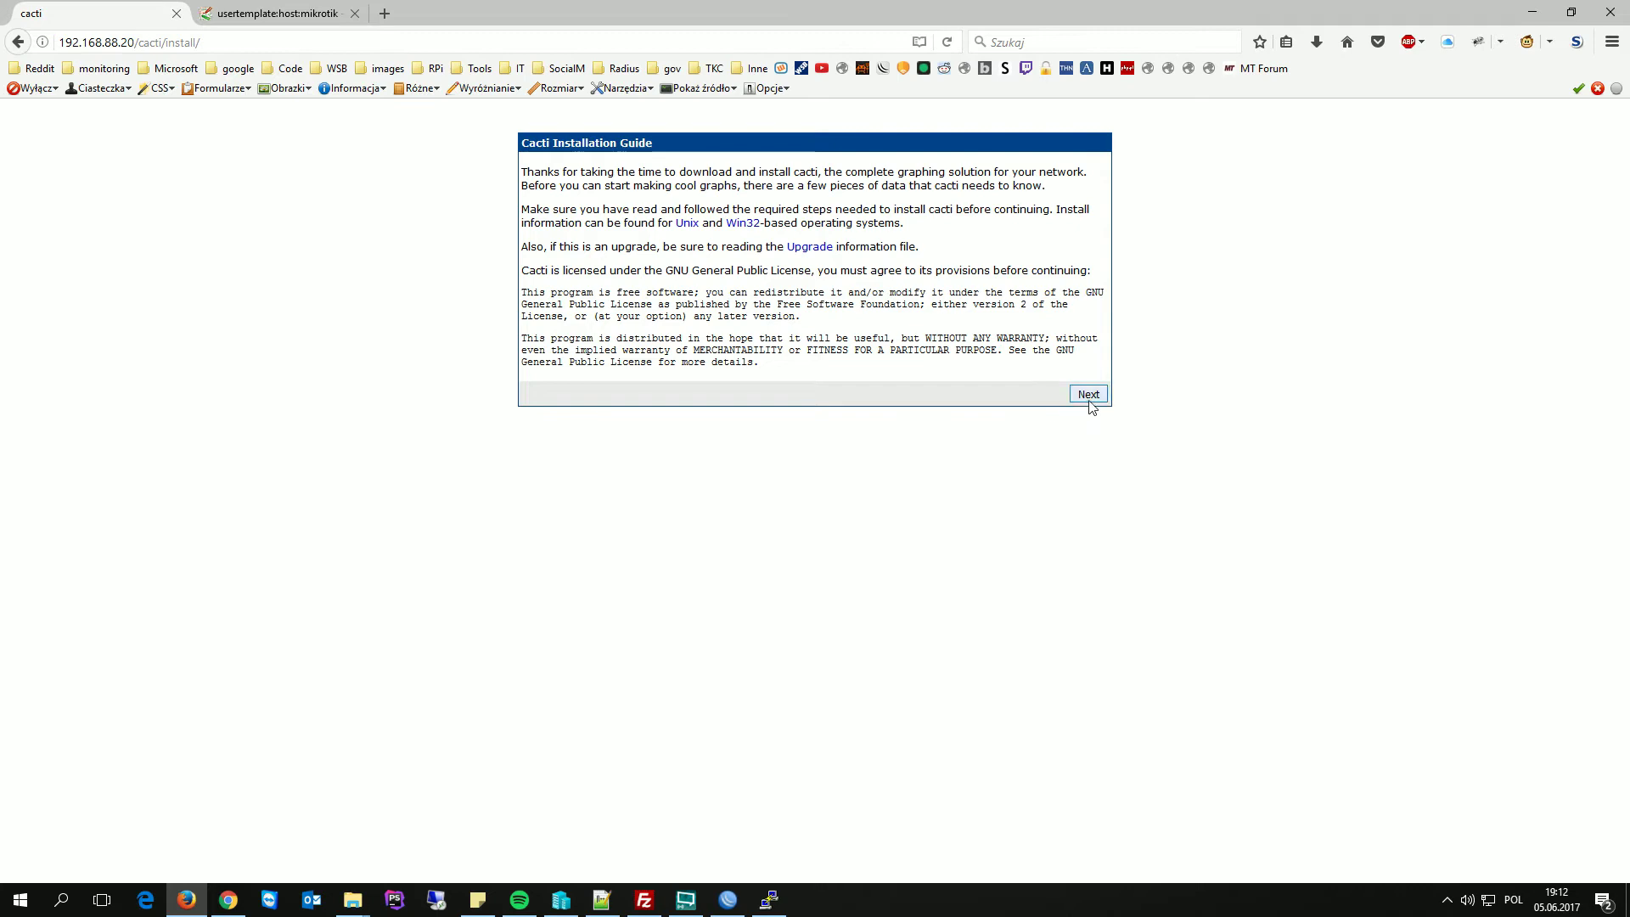
{"action": "left_click", "coordinate": [1089, 395]}
{"action": "left_click", "coordinate": [659, 197]}
{"action": "left_click", "coordinate": [659, 197]}
{"action": "left_click", "coordinate": [1089, 327]}
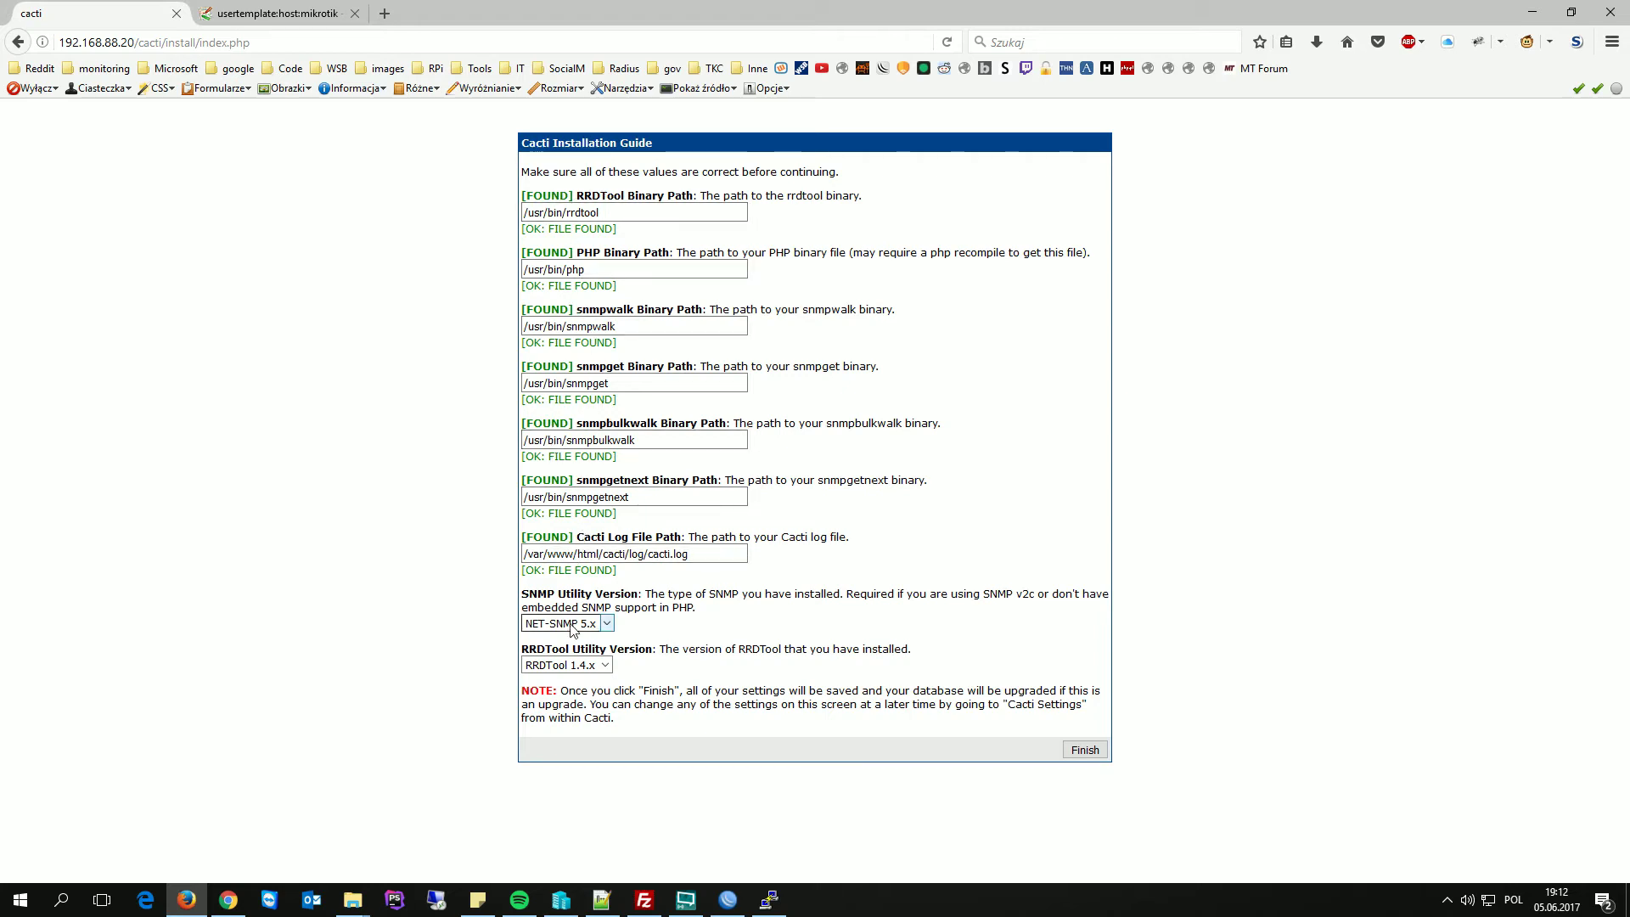
{"action": "left_click", "coordinate": [1084, 751]}
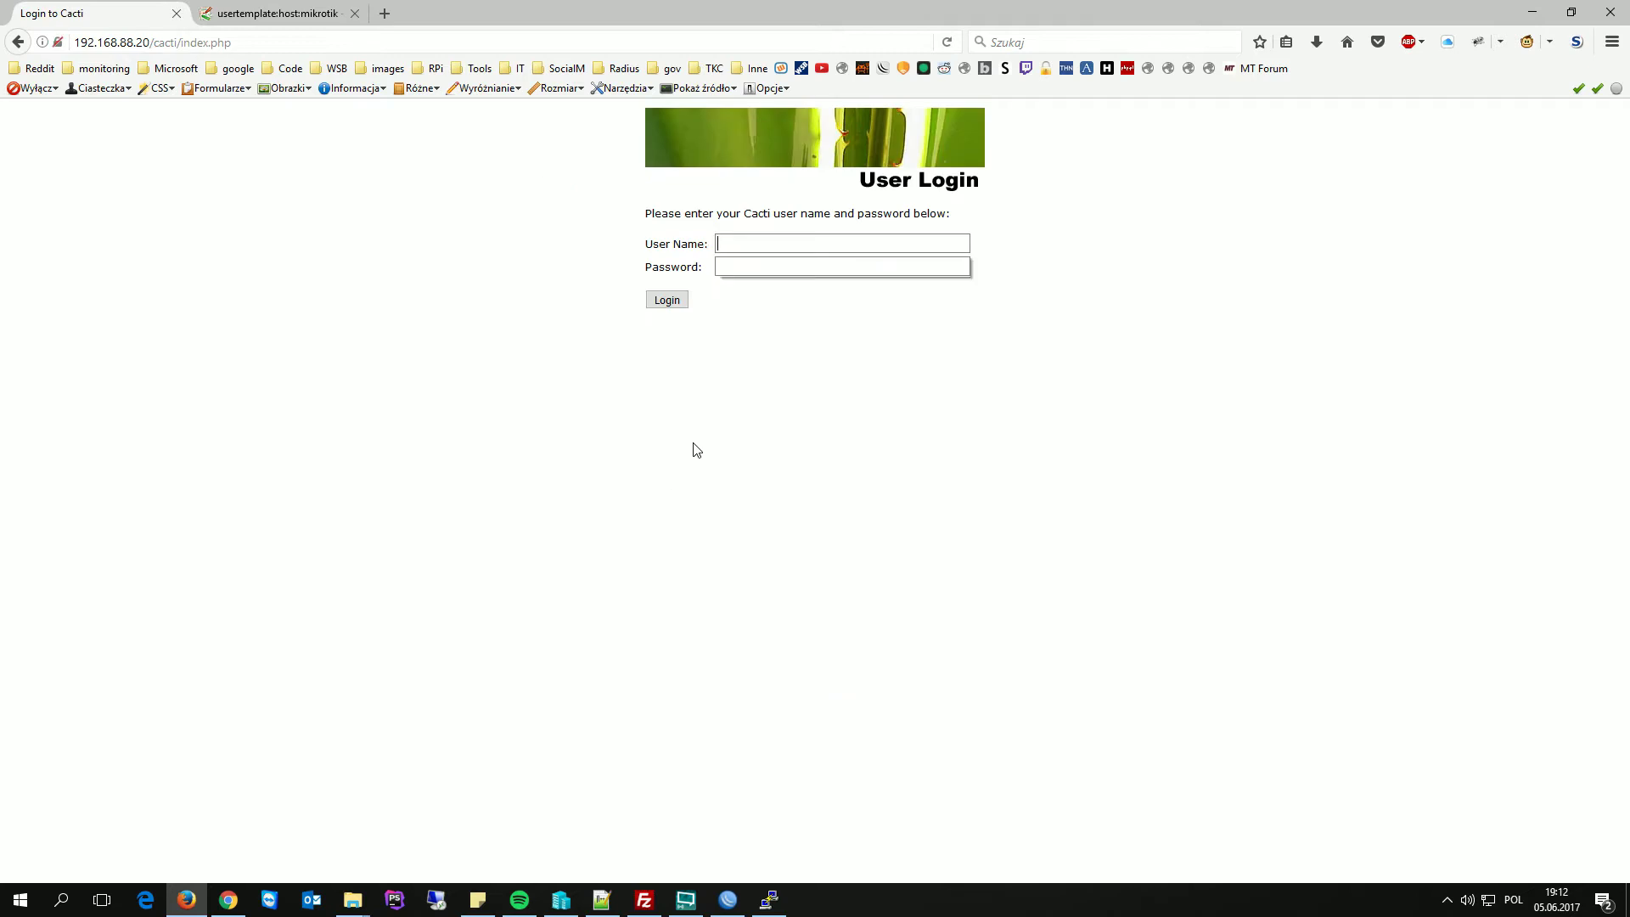
- Log in with the admin account and save a new confirmed password
{"action": "left_click", "coordinate": [764, 243]}
{"action": "type", "text": "admin"}
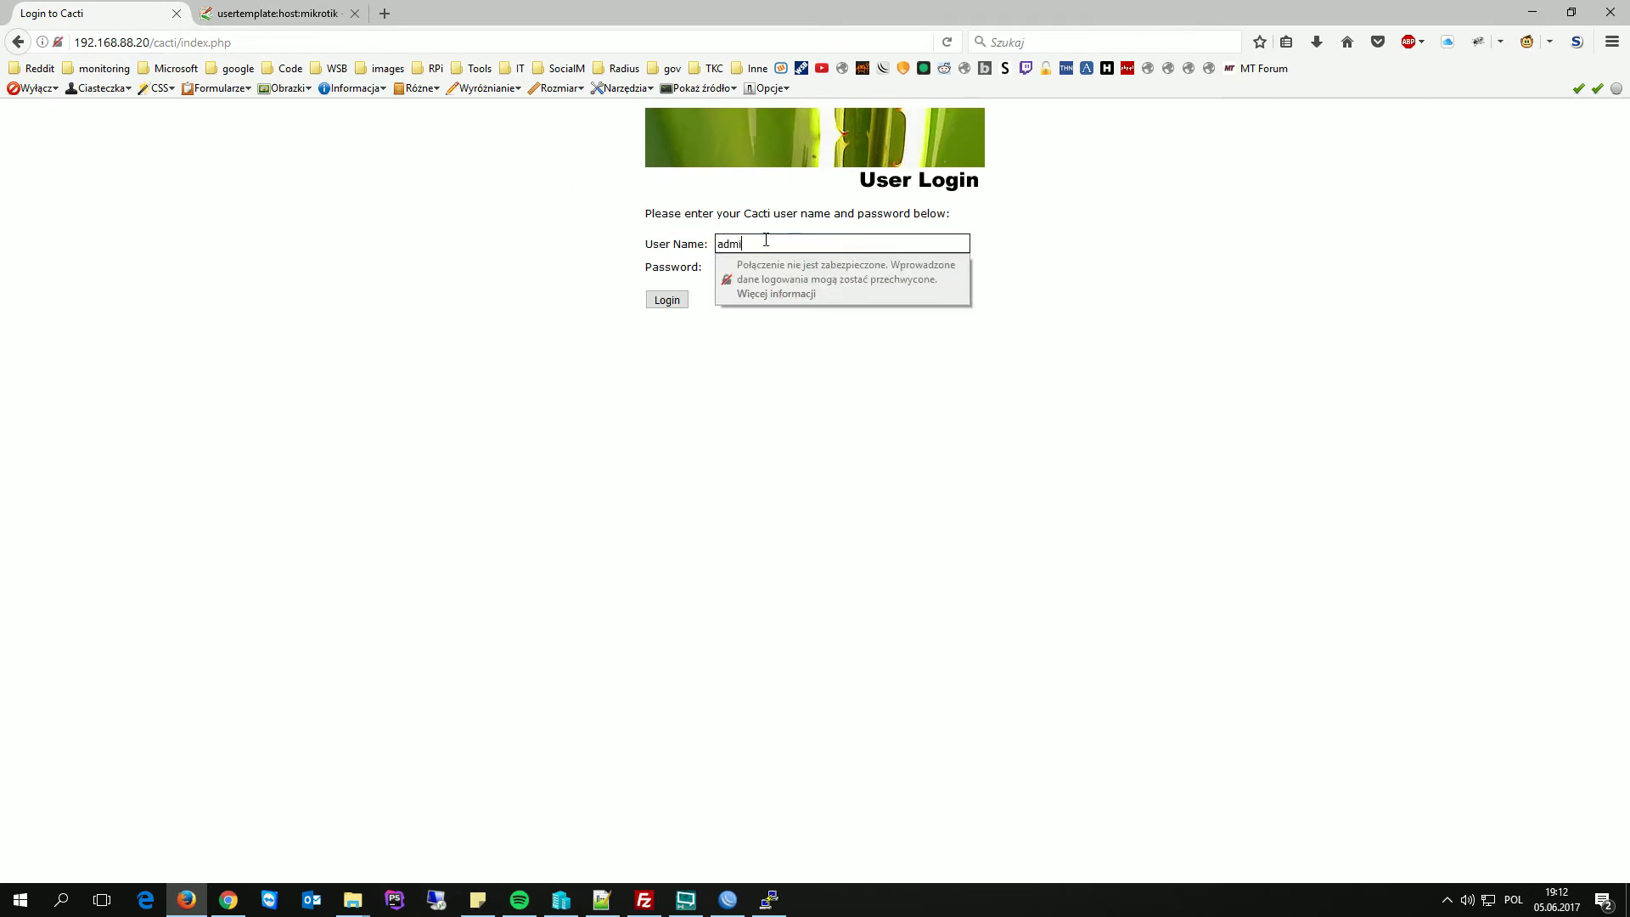
{"action": "key", "text": "Tab"}
{"action": "type", "text": "admin"}
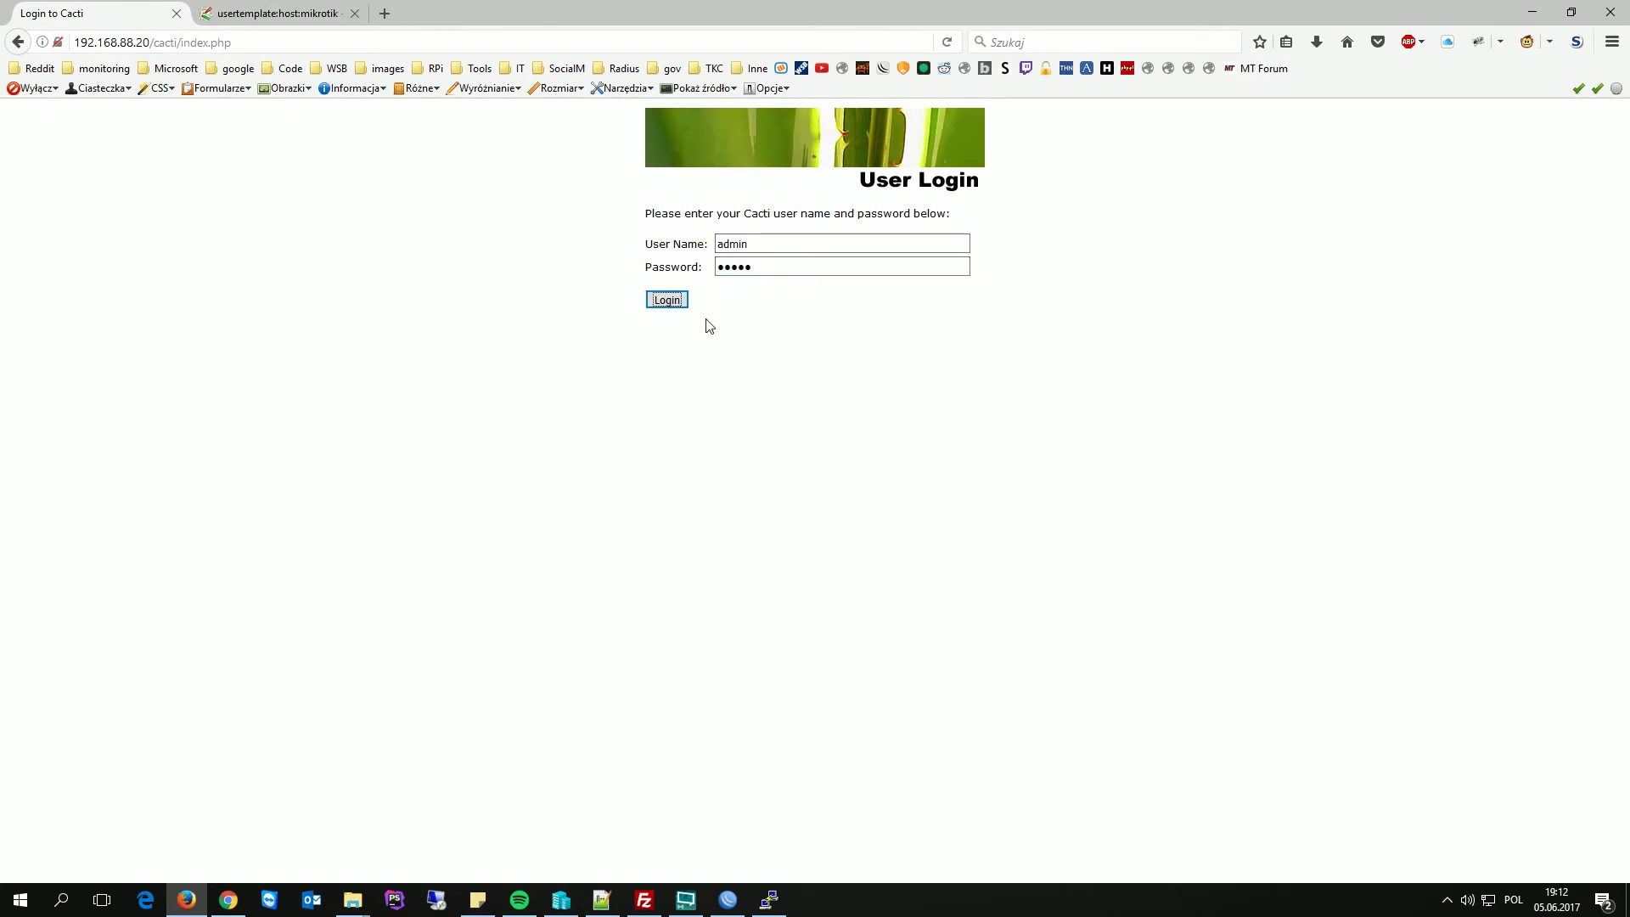
{"action": "left_click", "coordinate": [674, 297]}
{"action": "left_click", "coordinate": [729, 270]}
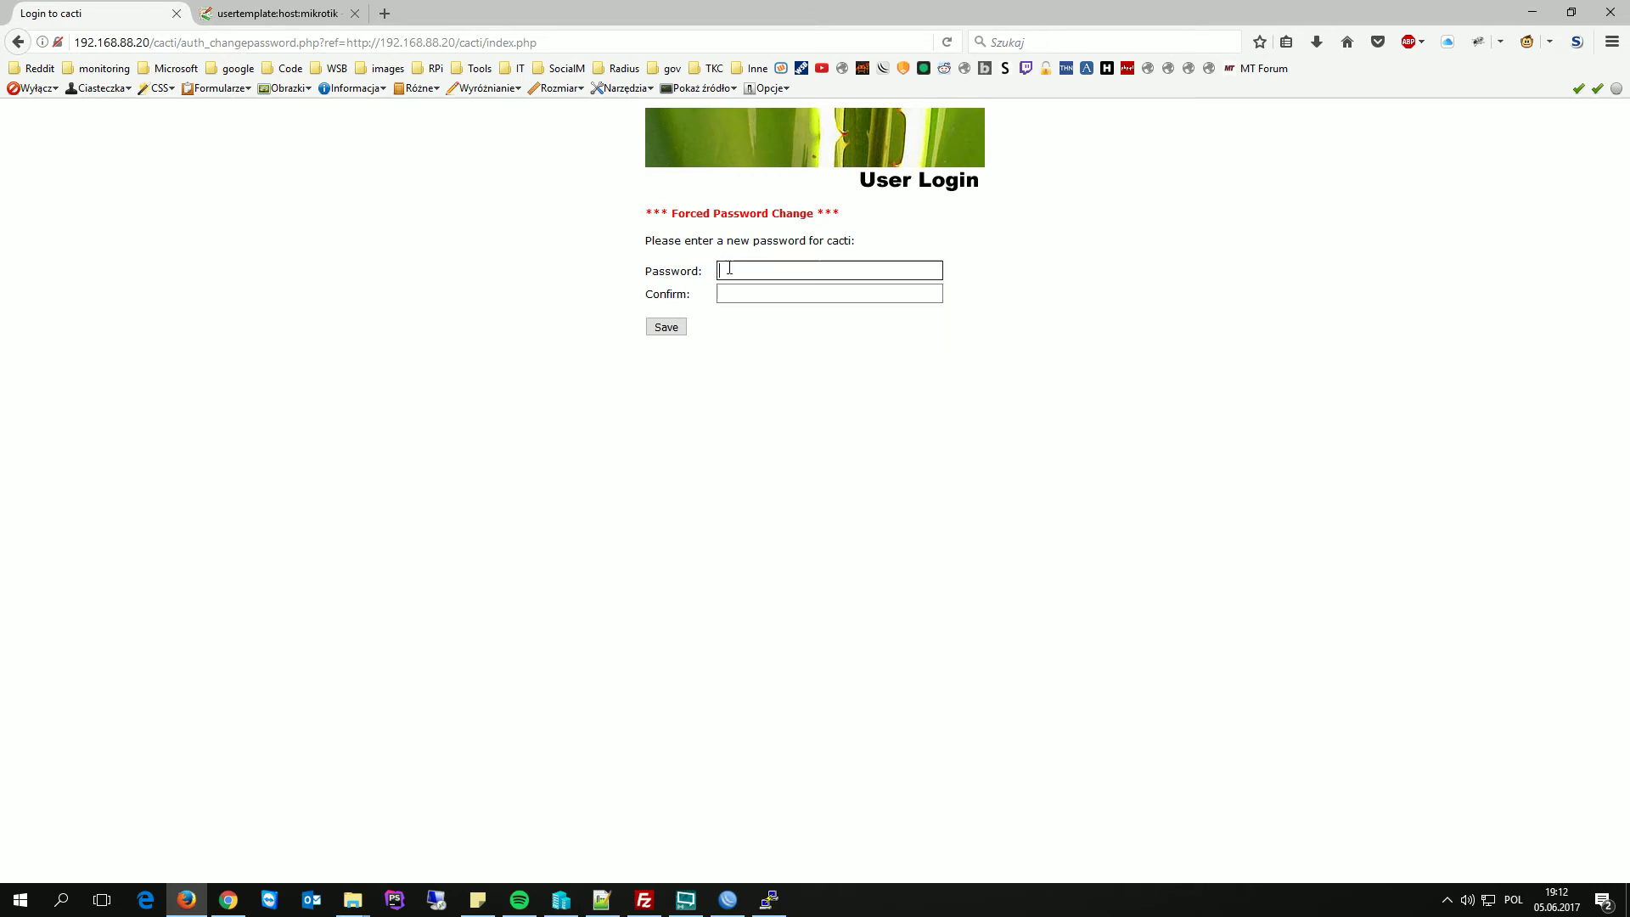
{"action": "type", "text": "admin1234"}
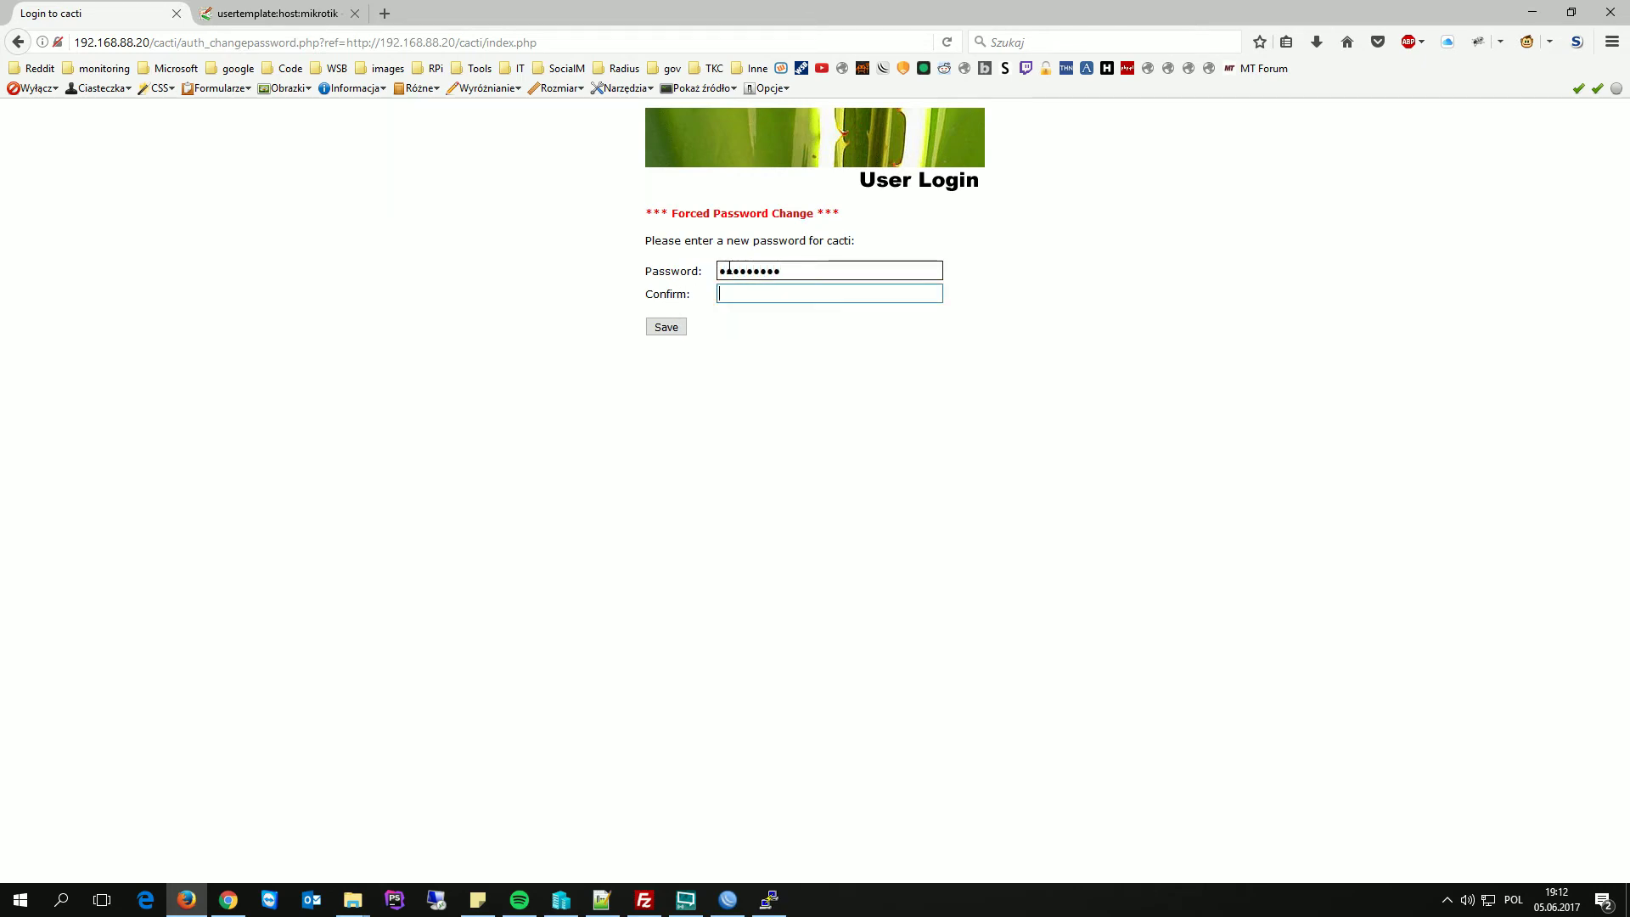
{"action": "key", "text": "Tab"}
{"action": "type", "text": "admin1234"}
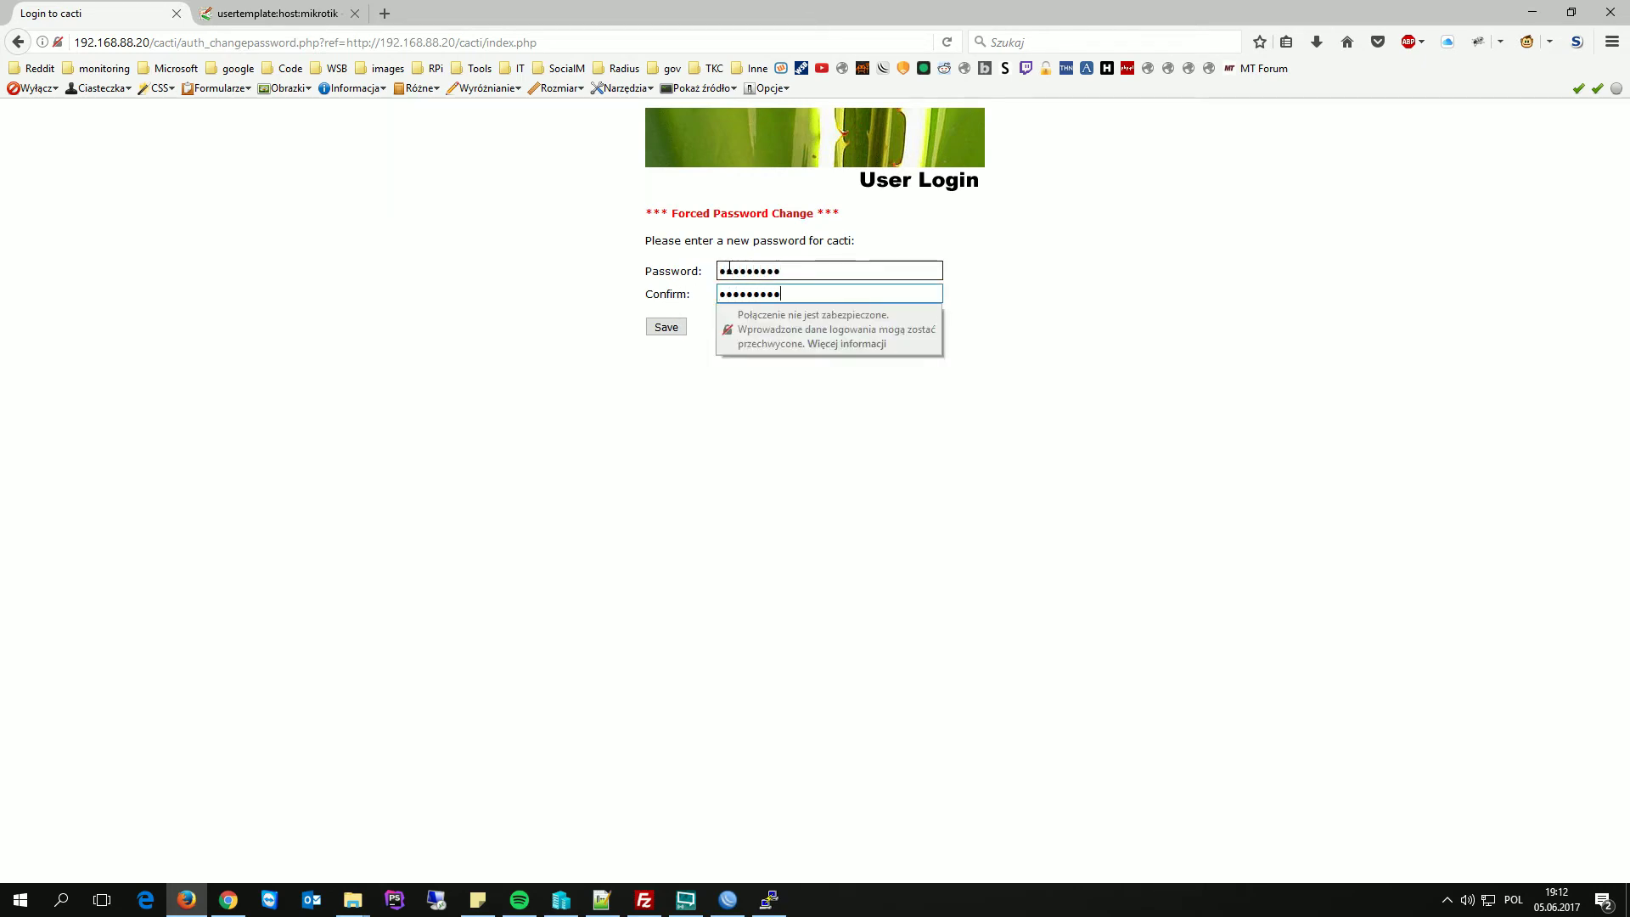
{"action": "left_click", "coordinate": [667, 328]}
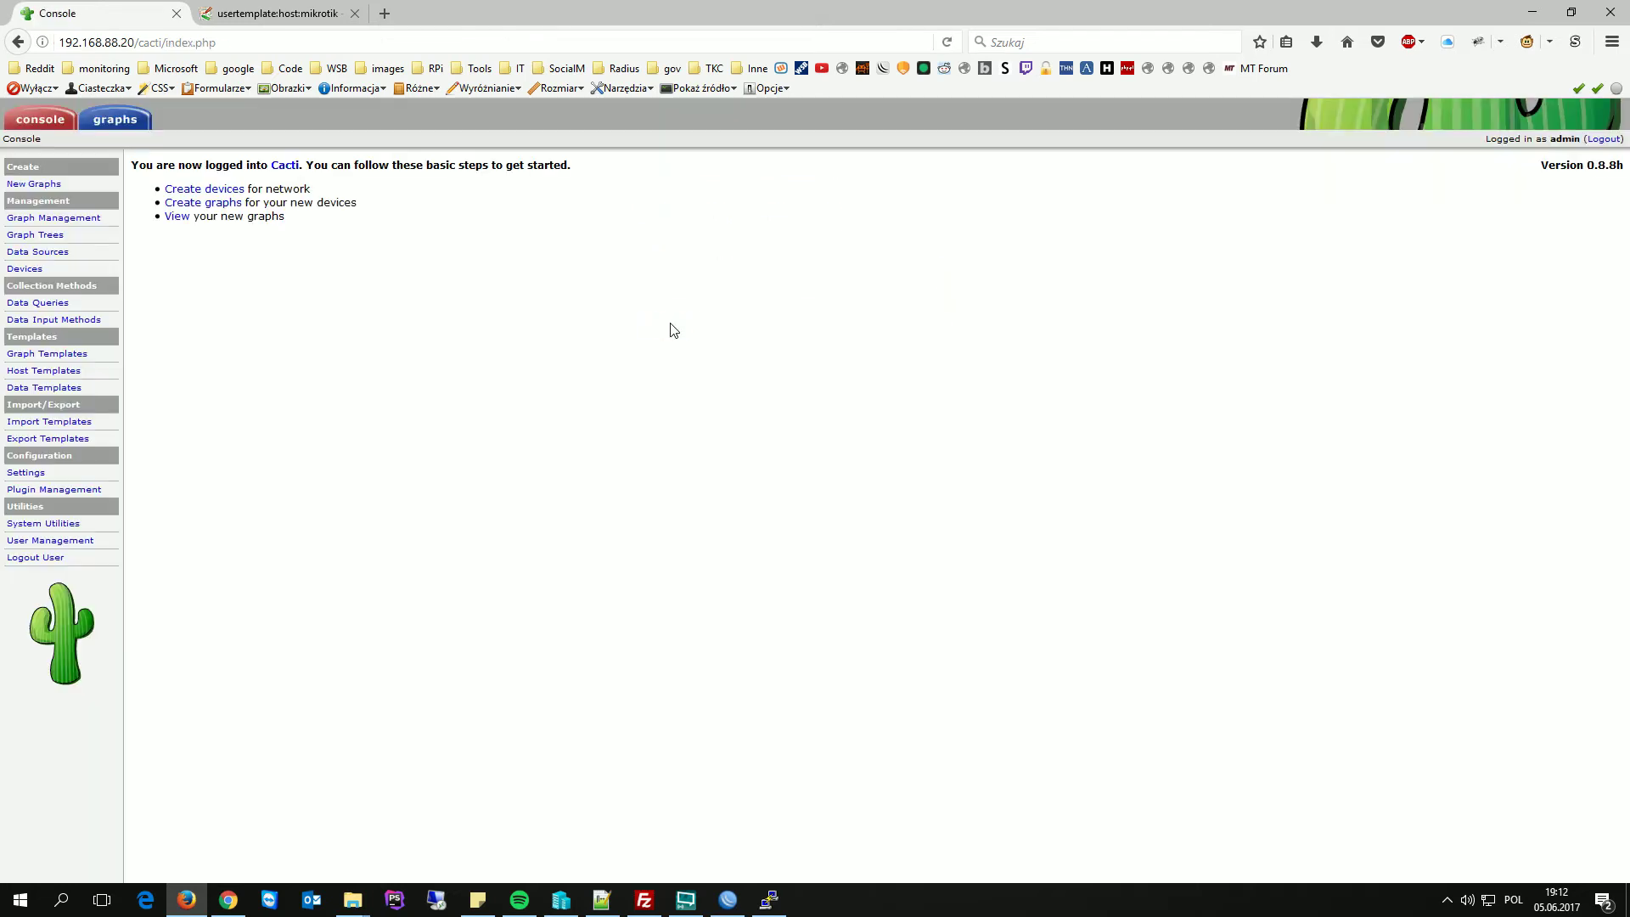
- Connect FileZilla to the saved cloud-local site
{"action": "left_click", "coordinate": [644, 899]}
{"action": "left_click", "coordinate": [345, 93]}
{"action": "mouse_move", "coordinate": [365, 116]}
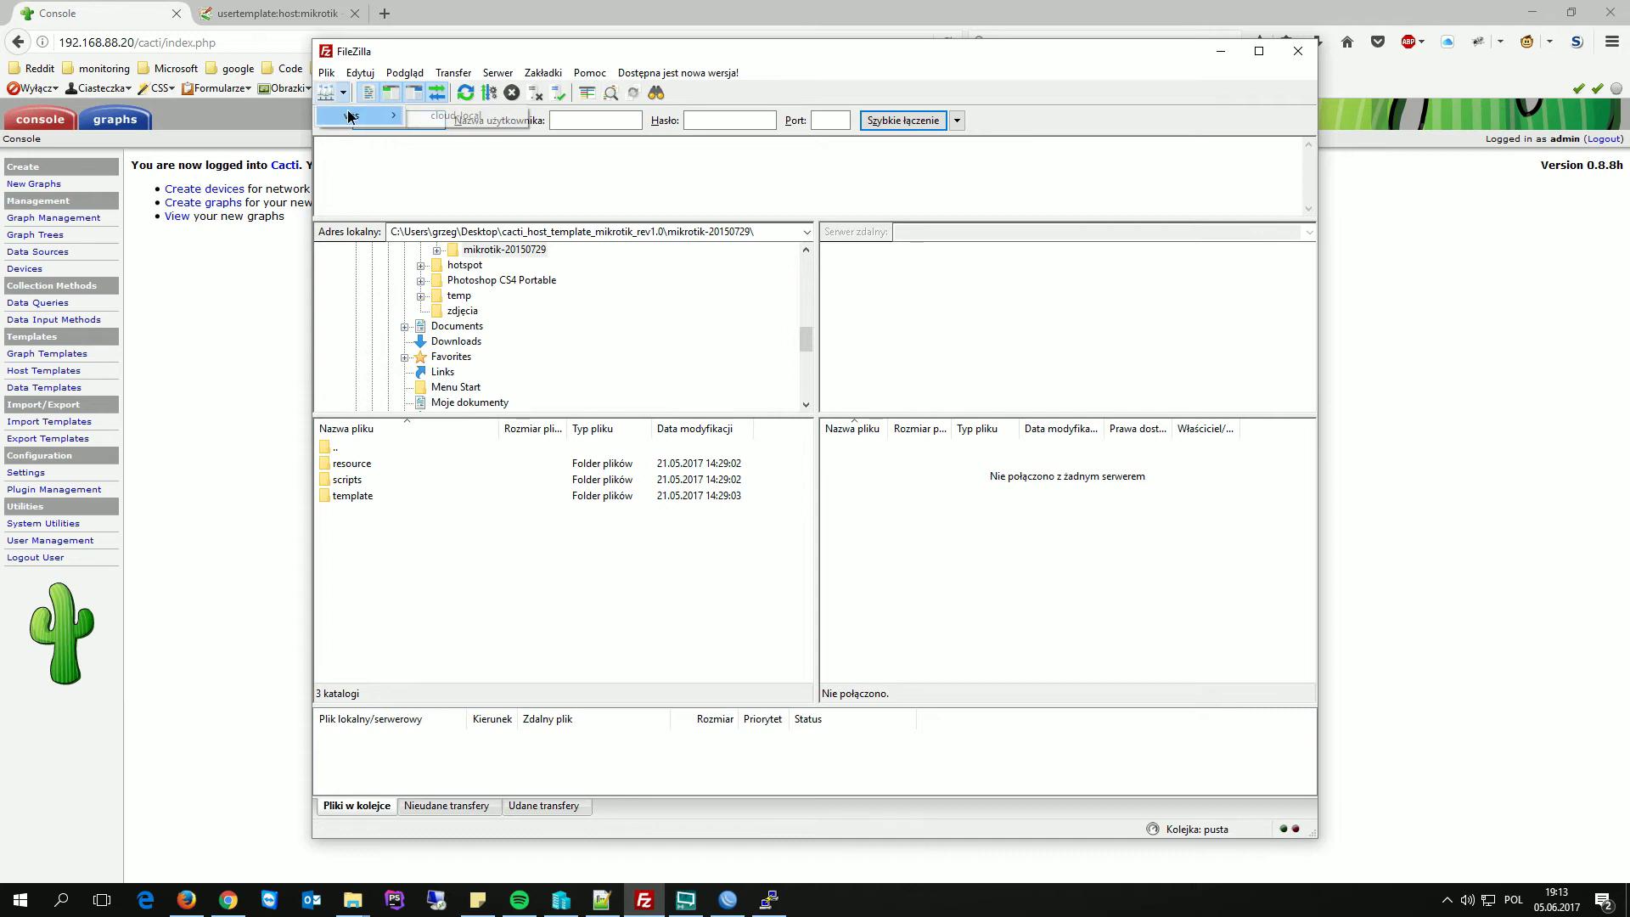
{"action": "left_click", "coordinate": [458, 119]}
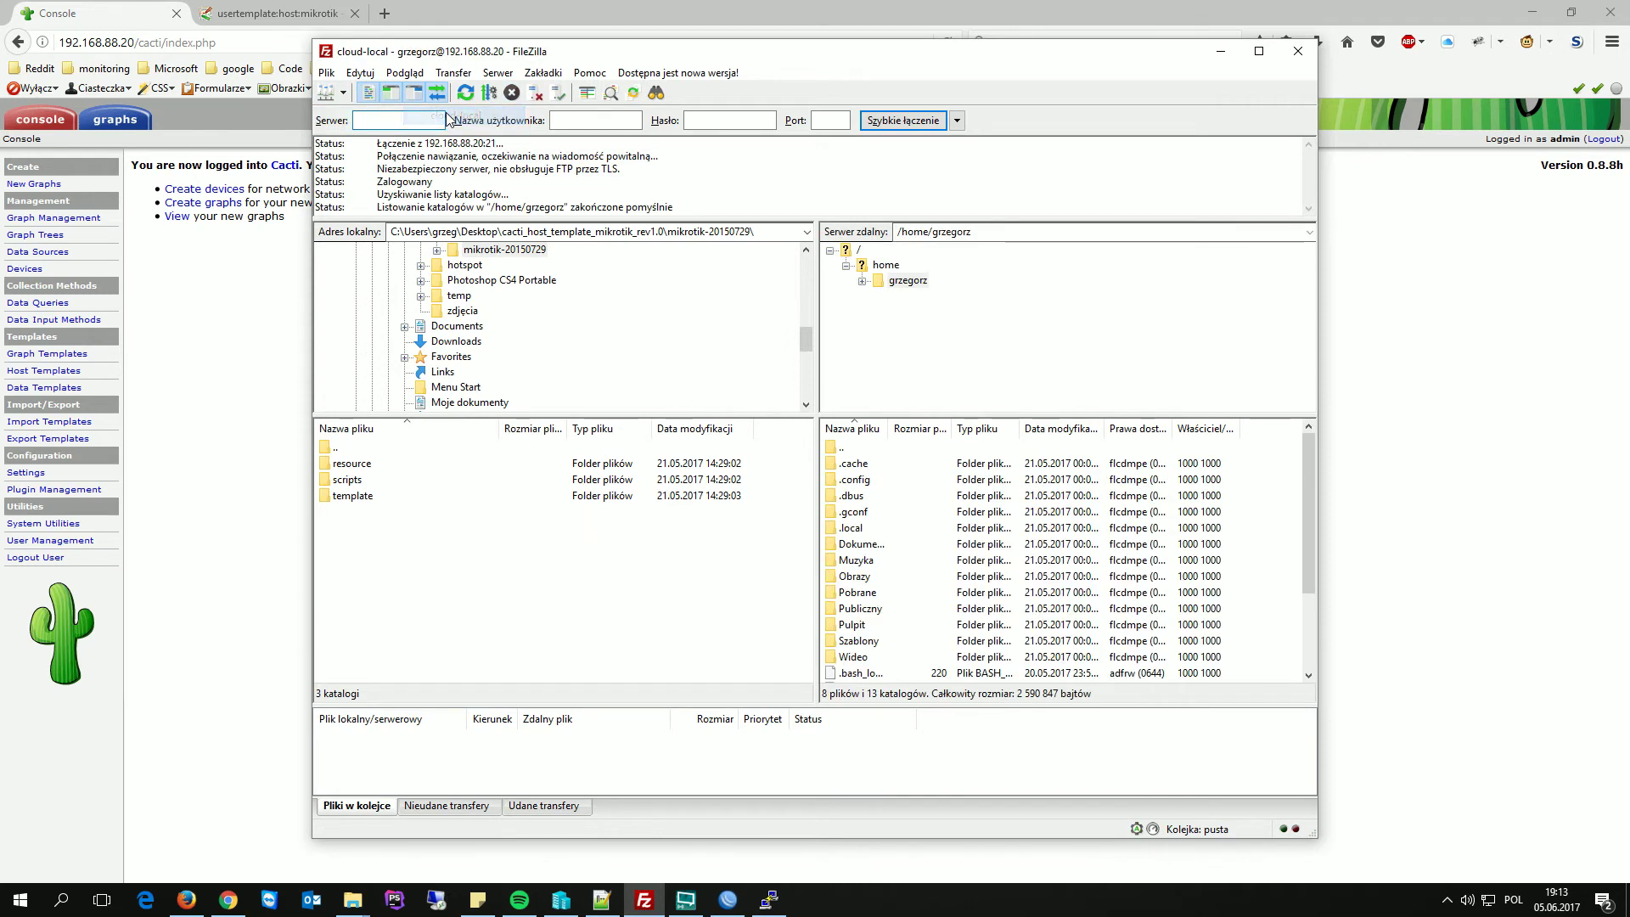
- Upload the local mikrotik-20150729 folder into the remote home folder
{"action": "left_click", "coordinate": [862, 280]}
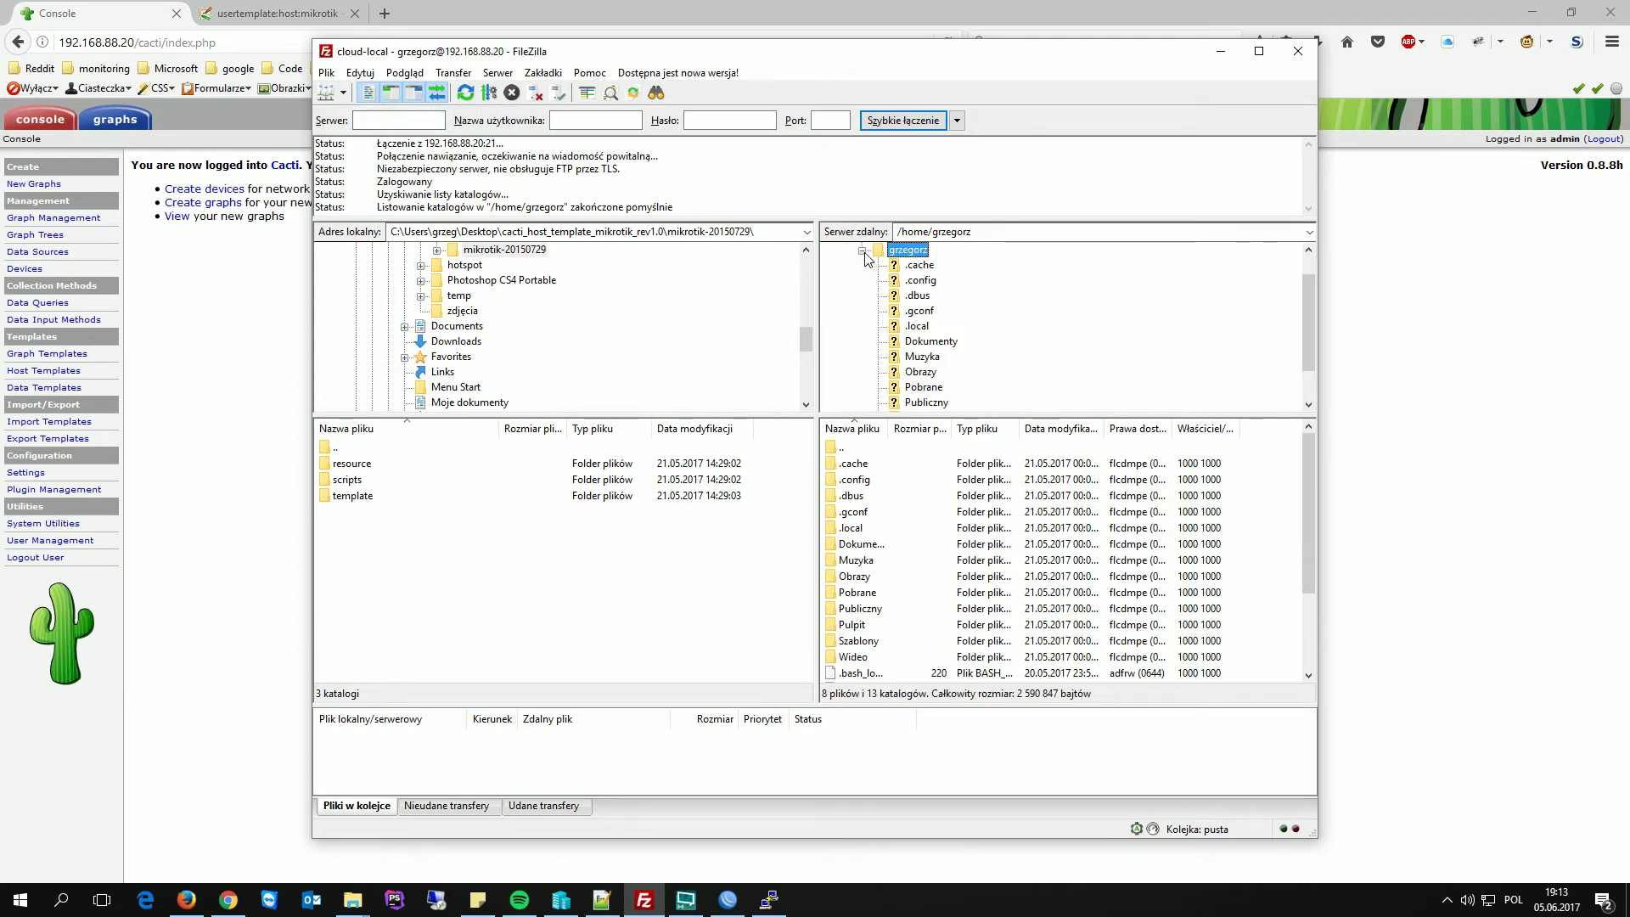
{"action": "left_click", "coordinate": [862, 251]}
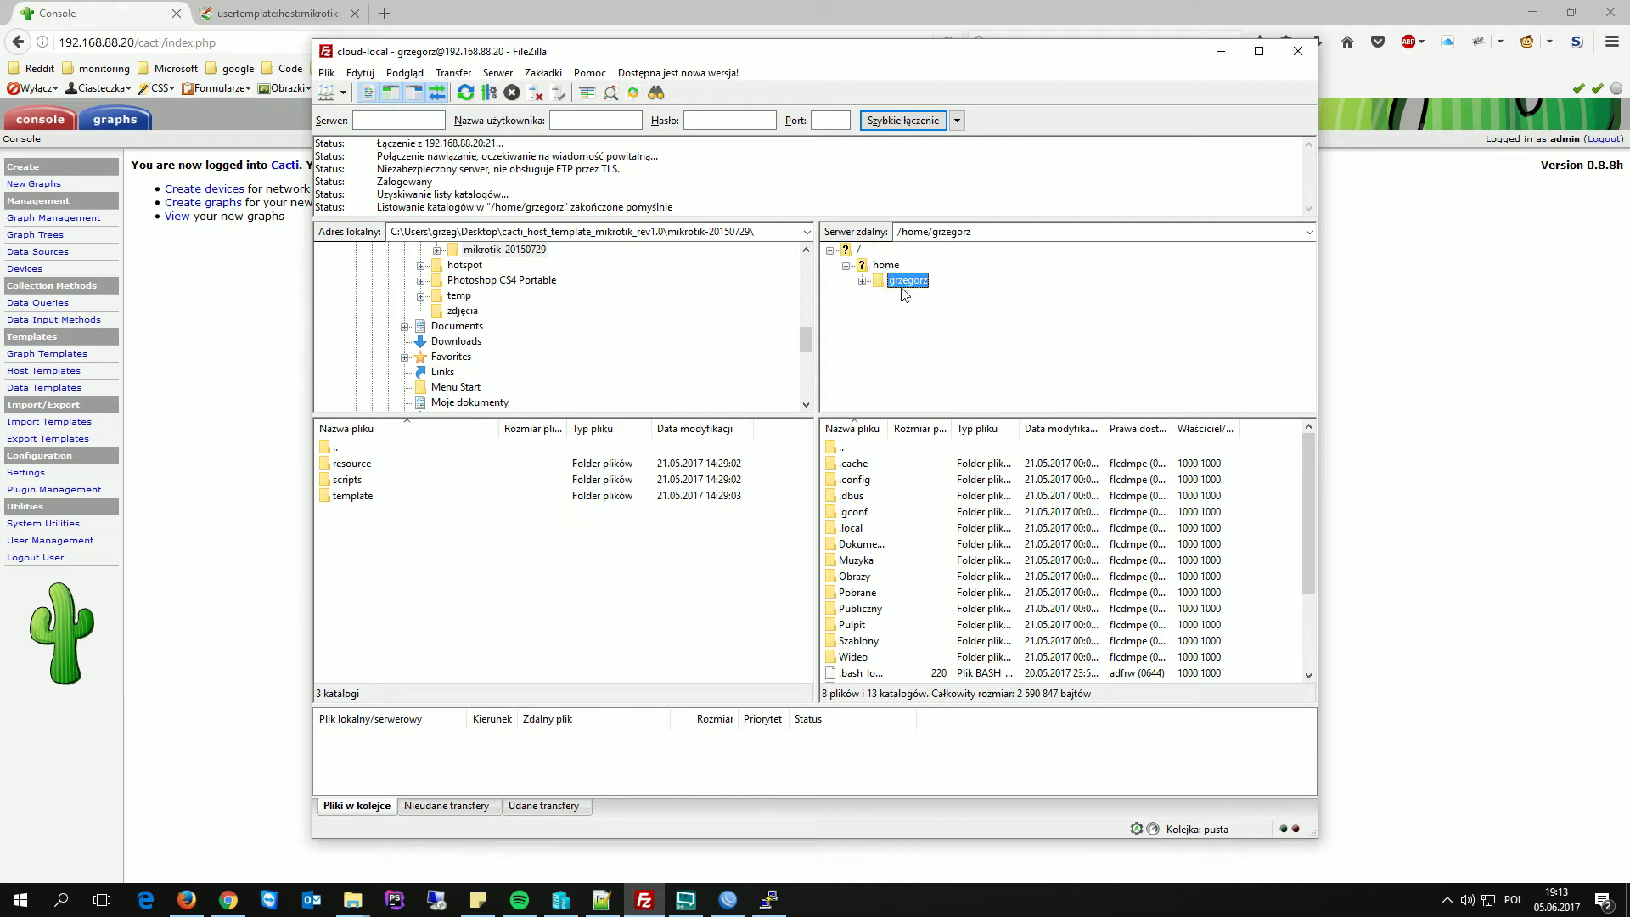
{"action": "left_click", "coordinate": [862, 280]}
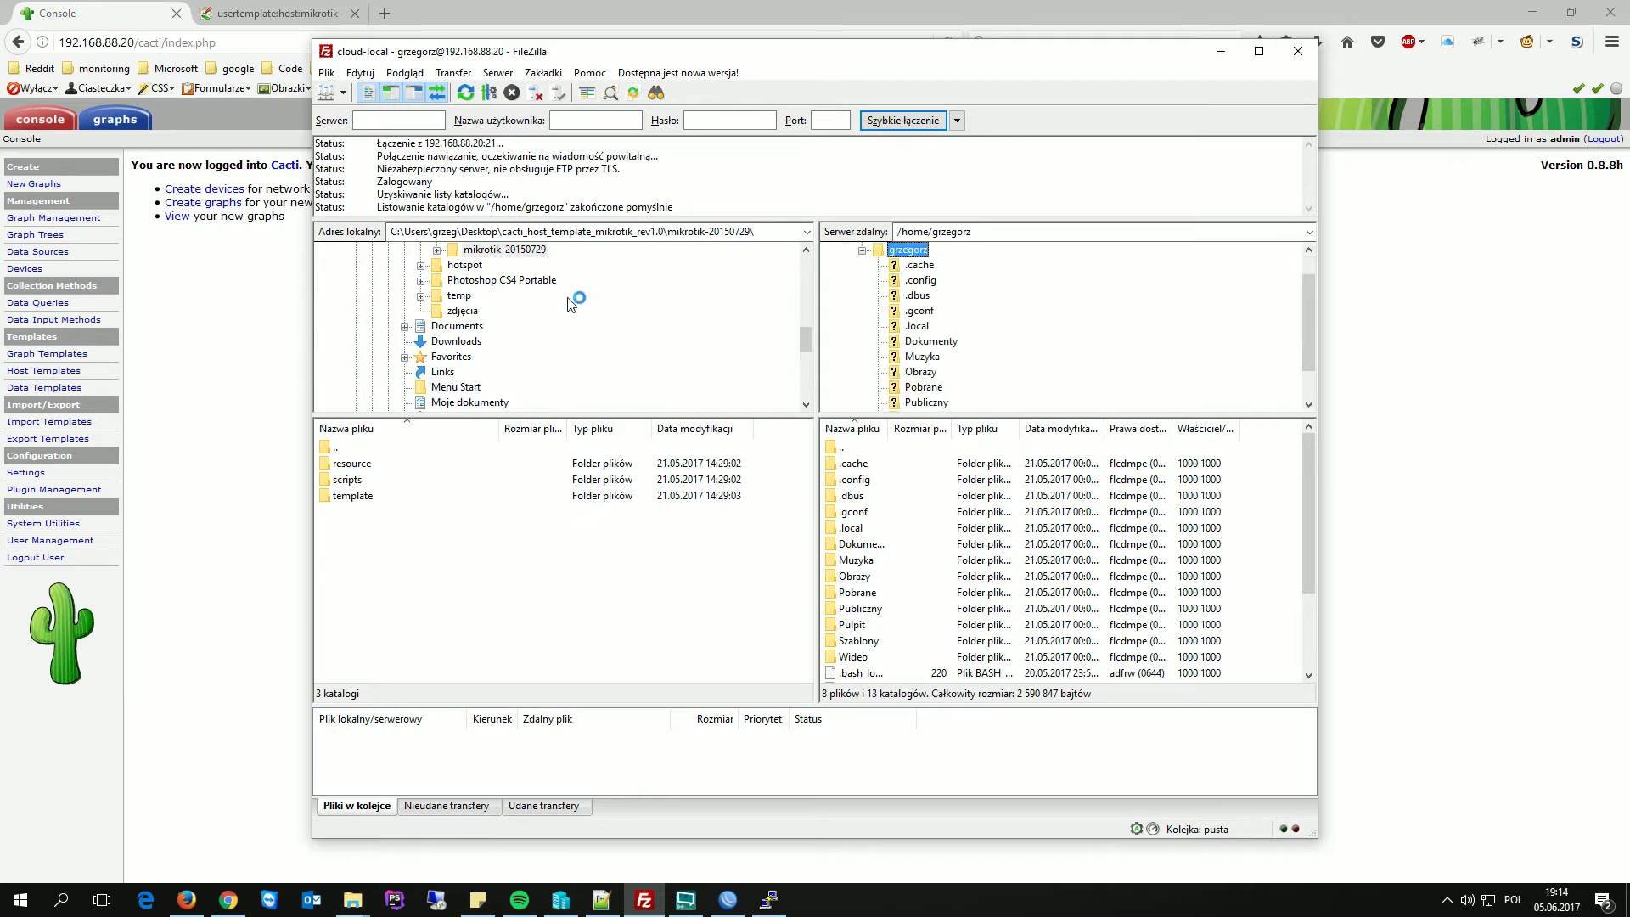
{"action": "scroll", "coordinate": [573, 293], "scroll_direction": "up", "scroll_amount": 1}
{"action": "left_click", "coordinate": [437, 297]}
{"action": "left_click_drag", "start_coordinate": [506, 299], "coordinate": [906, 289]}
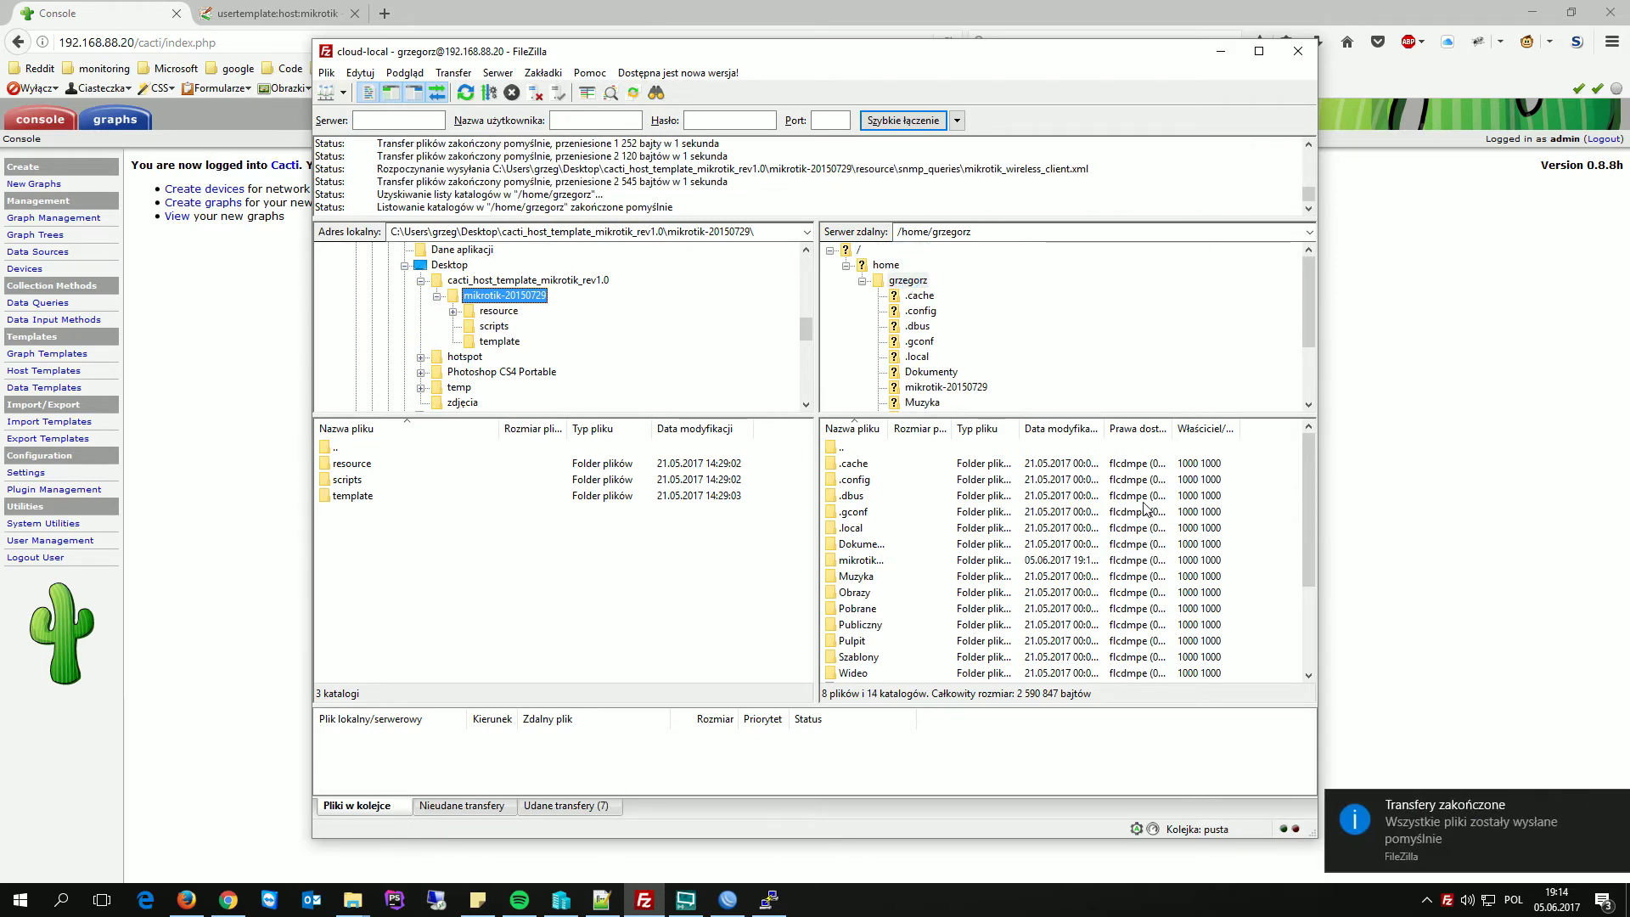
- Try running mc, then install it with apt-get install mc and confirm with T
{"action": "left_click", "coordinate": [1223, 51]}
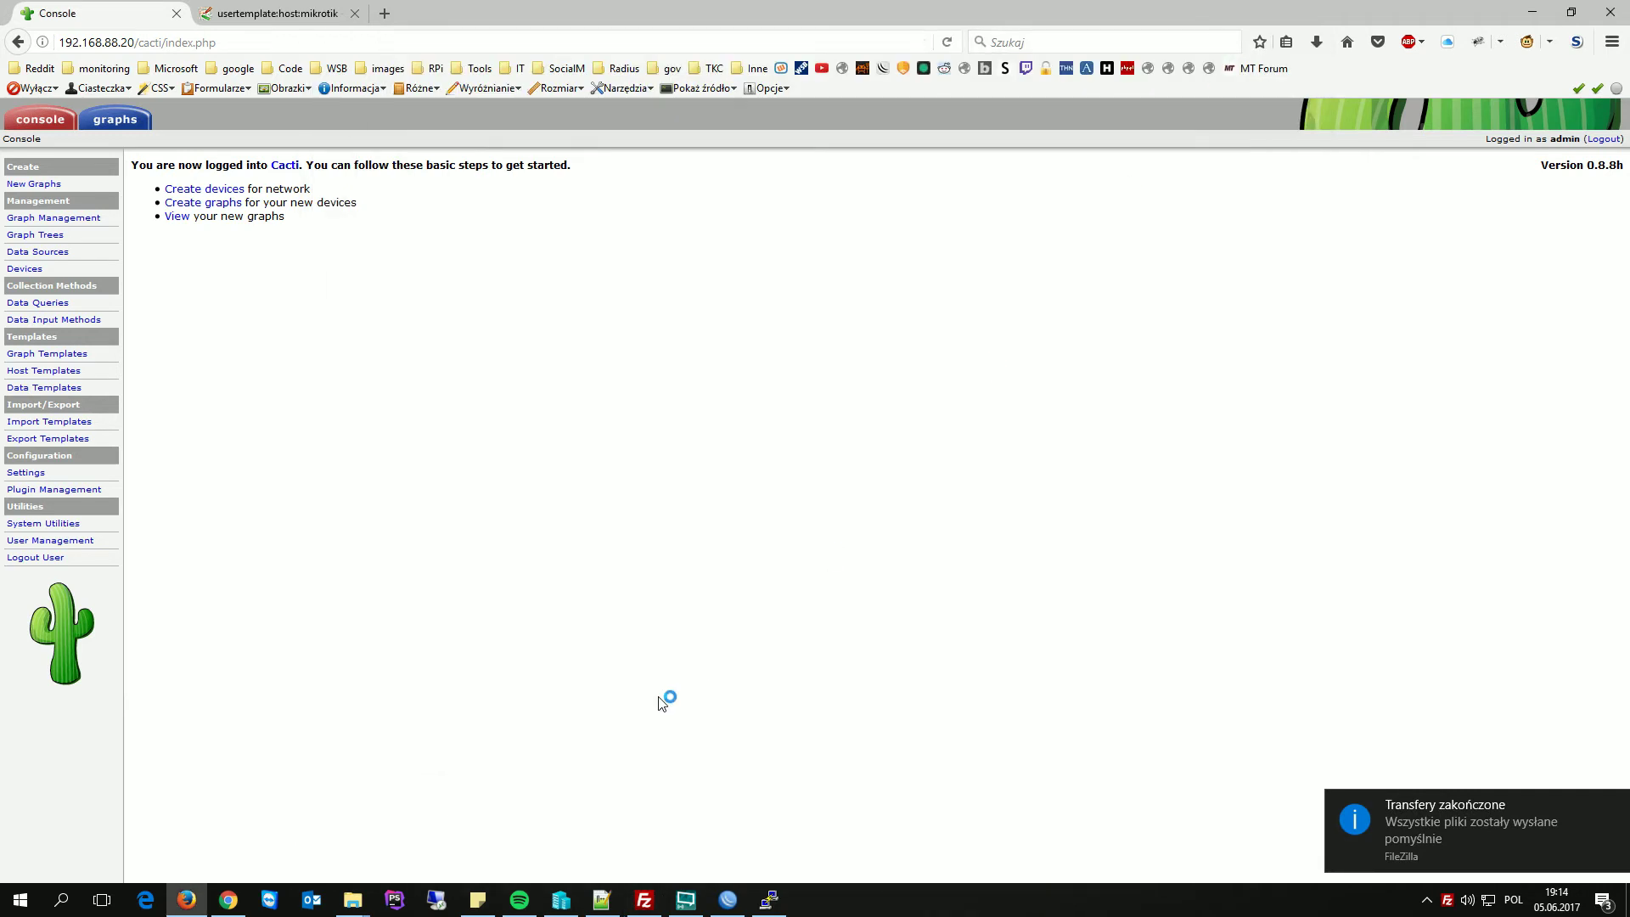
{"action": "left_click", "coordinate": [769, 899]}
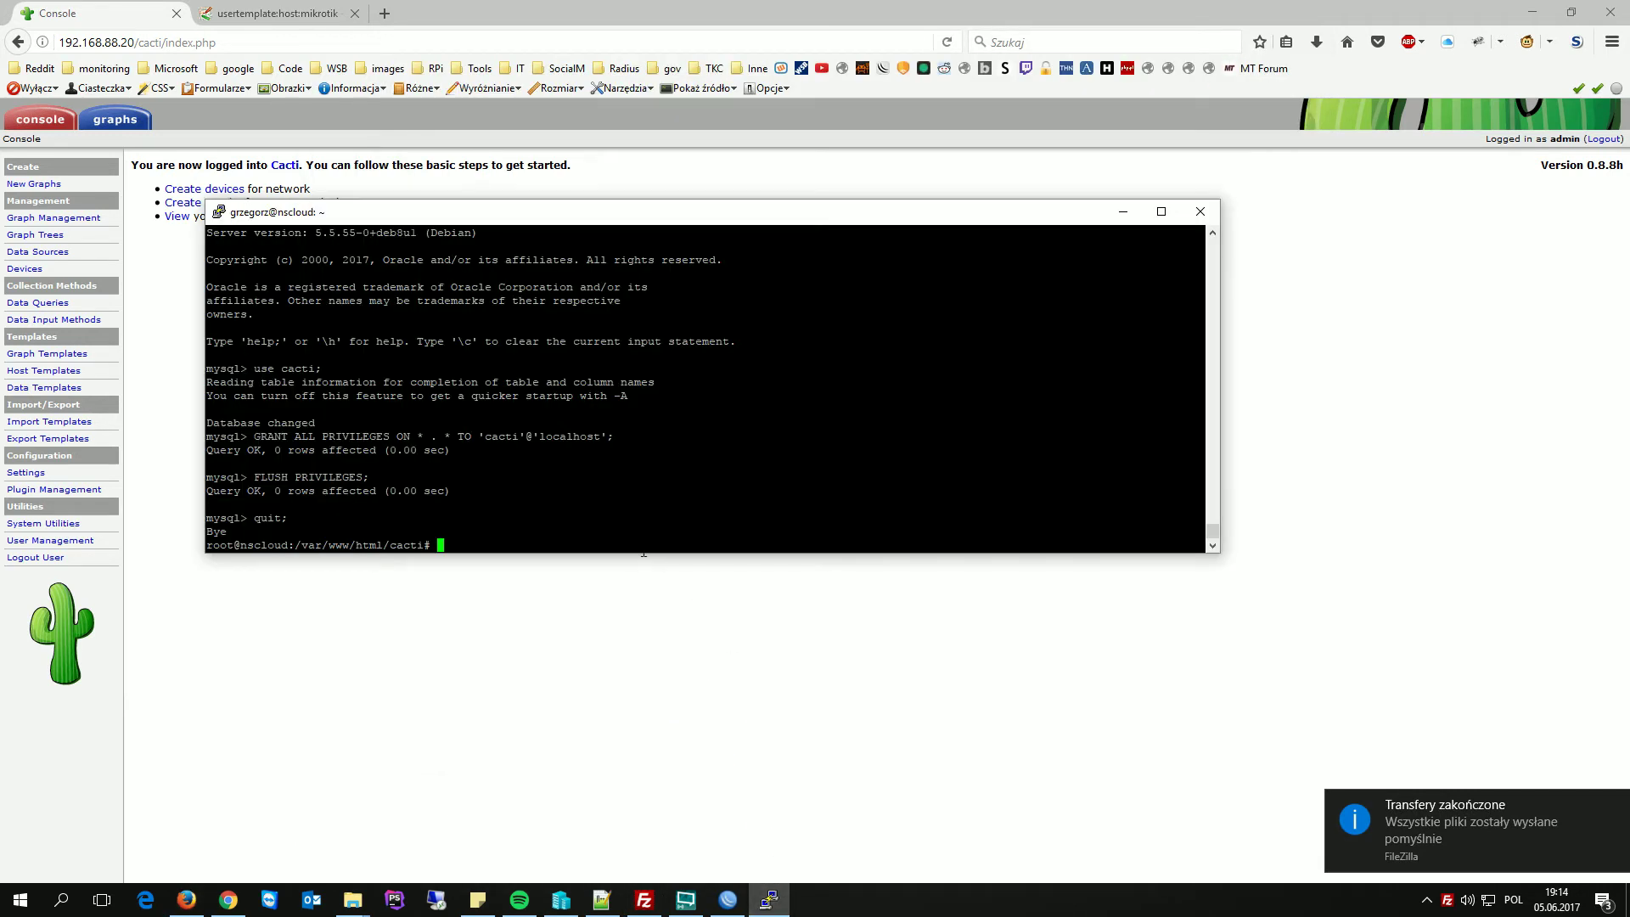
{"action": "type", "text": "mc"}
{"action": "key", "text": "Return"}
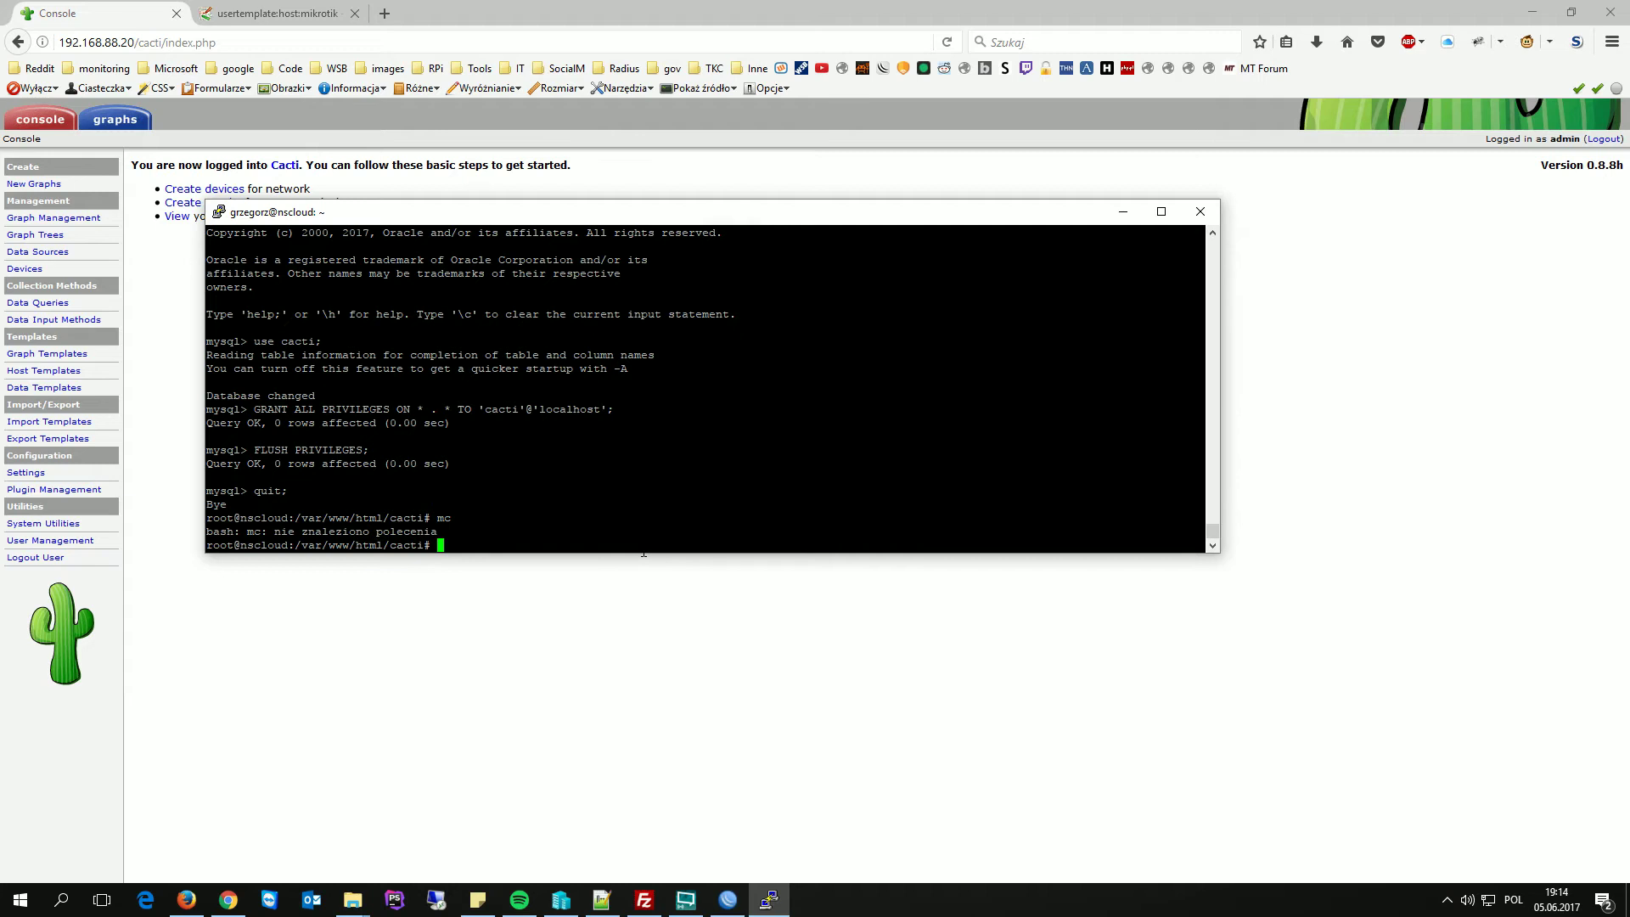
{"action": "type", "text": "apt-get install mc"}
{"action": "key", "text": "Return"}
{"action": "type", "text": "T"}
{"action": "key", "text": "Return"}
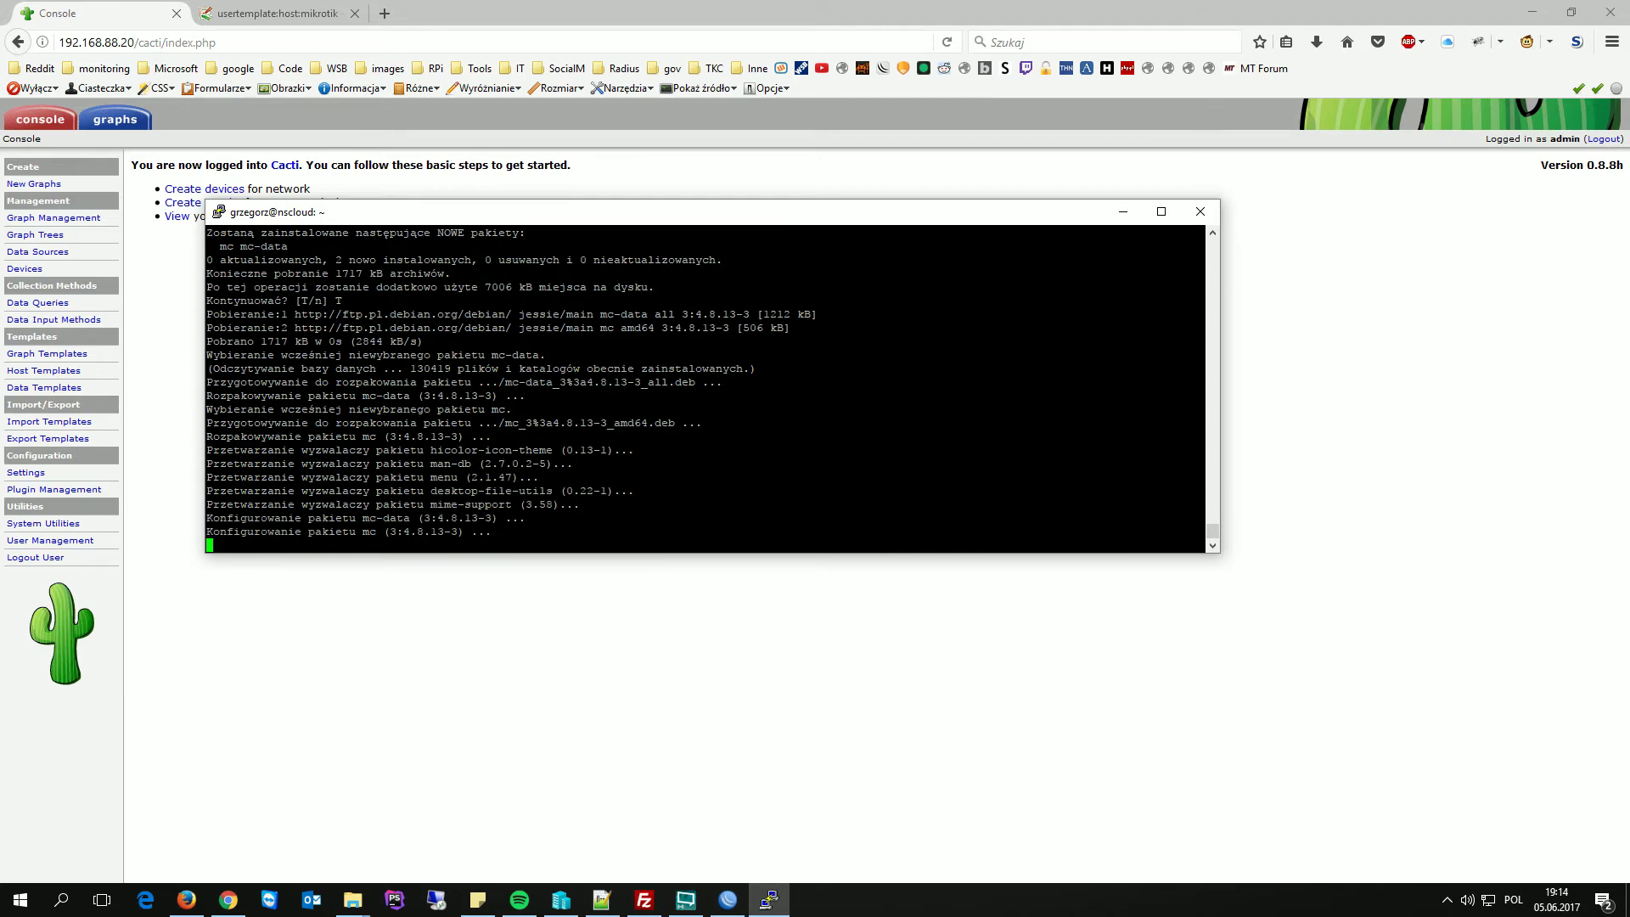
- Review the MikroTik template's installation instructions in the browser
{"action": "left_click", "coordinate": [278, 14]}
{"action": "scroll", "coordinate": [349, 567], "scroll_direction": "down", "scroll_amount": 2}
{"action": "scroll", "coordinate": [349, 567], "scroll_direction": "up", "scroll_amount": 4}
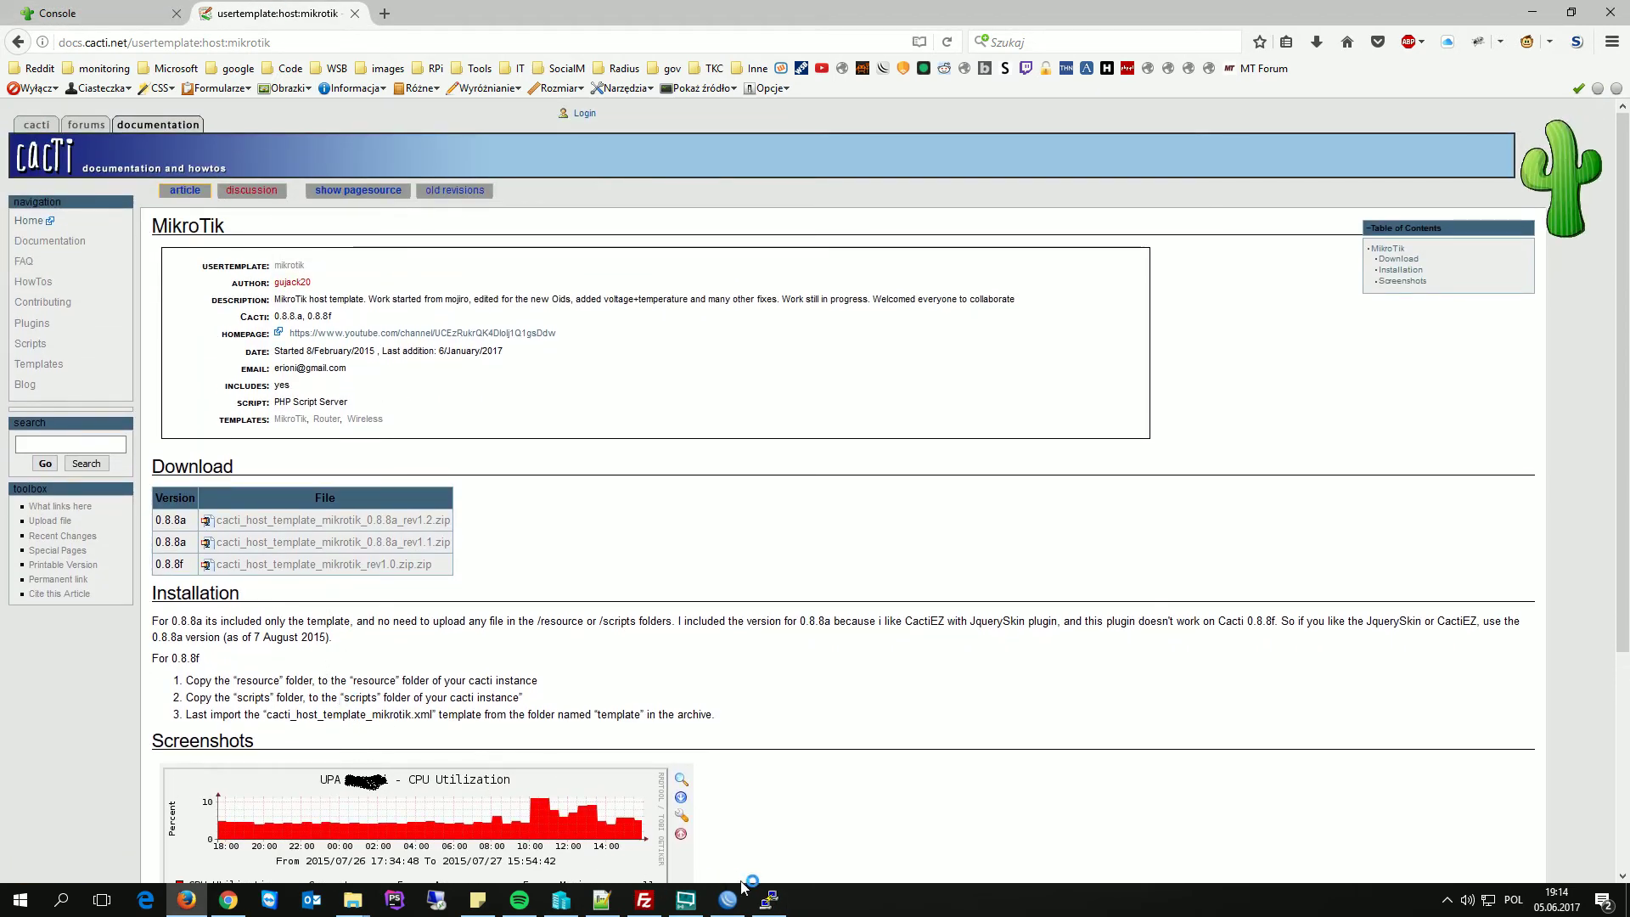
{"action": "left_click", "coordinate": [769, 899]}
- Launch Midnight Commander and navigate to the mikrotik-20150729 folder in the home directory
{"action": "type", "text": "mc"}
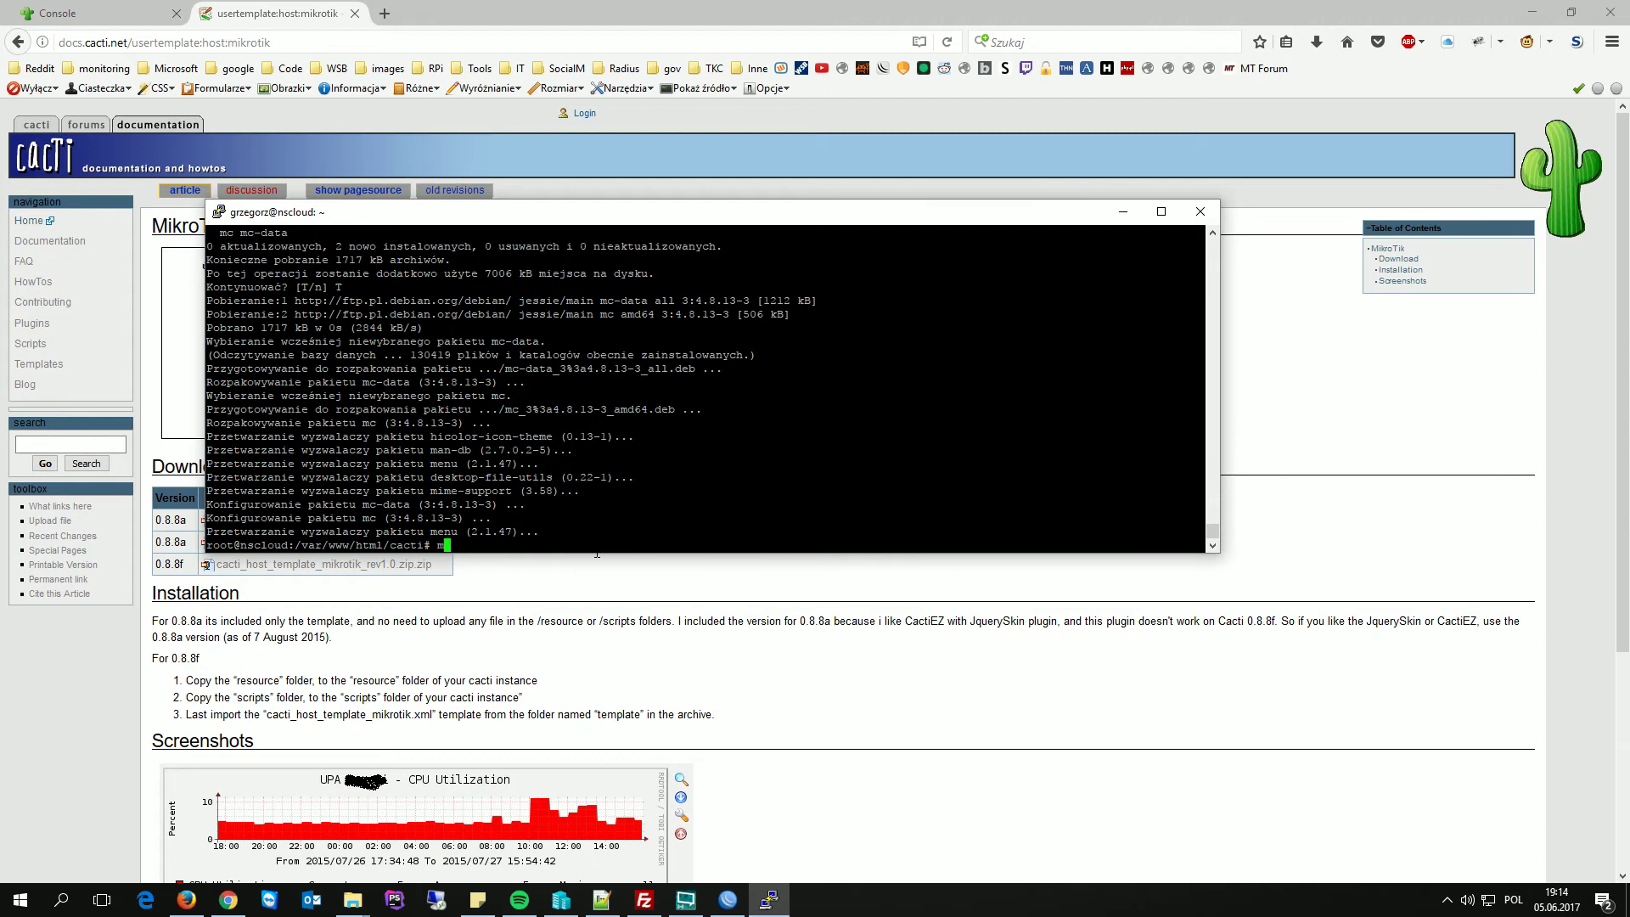
{"action": "key", "text": "Return"}
{"action": "key", "text": "Return"}
{"action": "key", "text": "Up"}
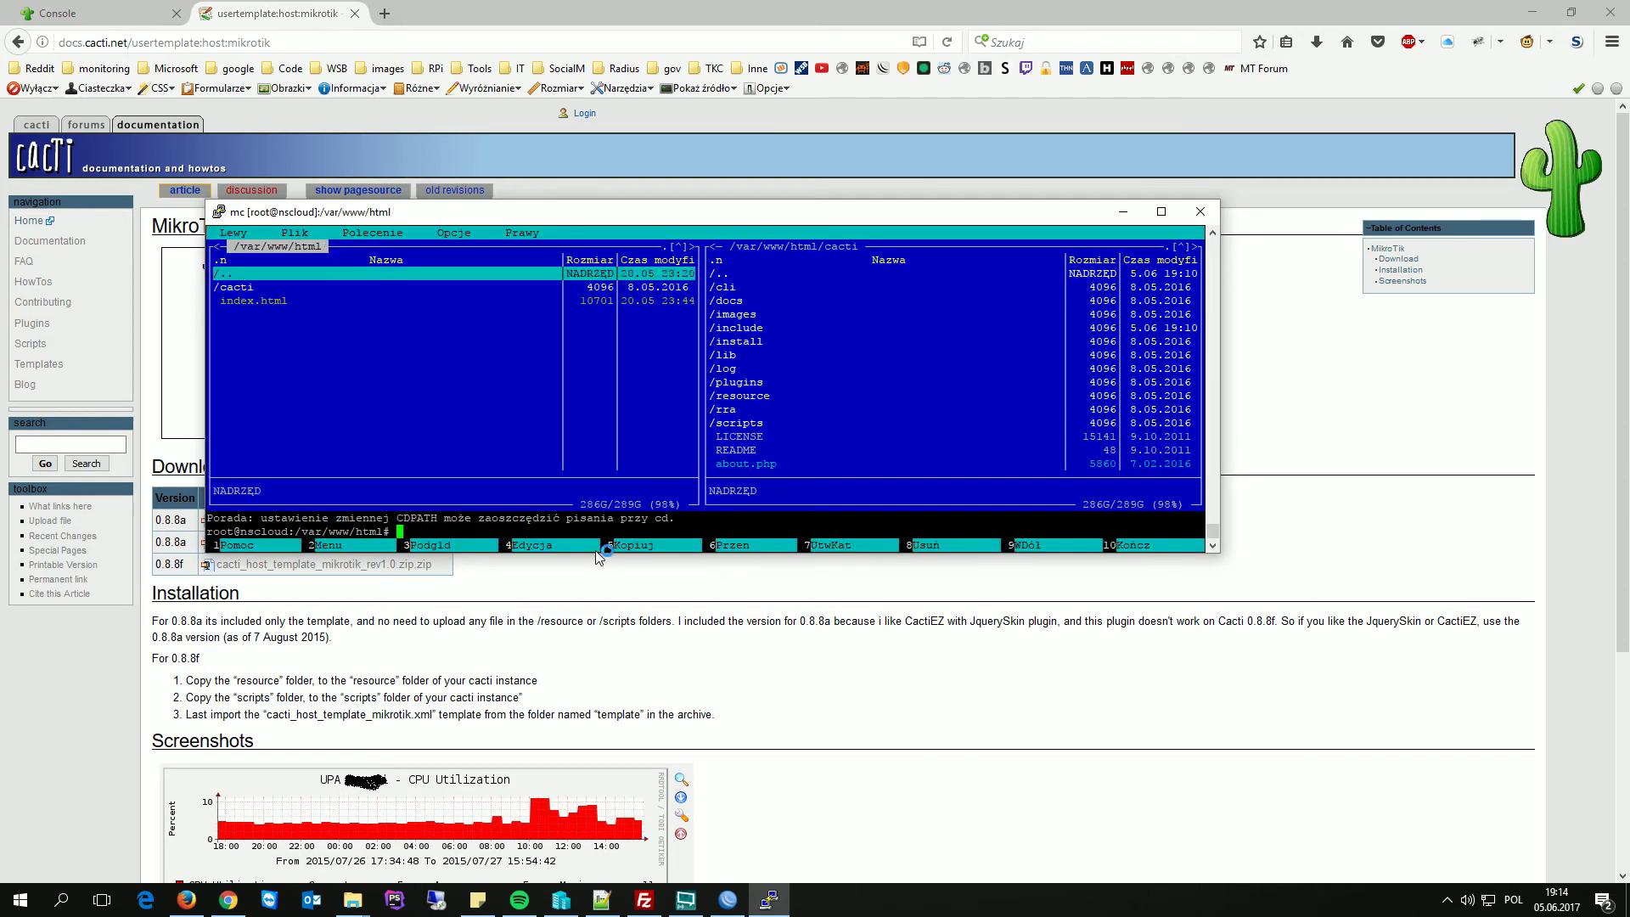
{"action": "key", "text": "Return"}
{"action": "key", "text": "Up"}
{"action": "key", "text": "Return"}
{"action": "key", "text": "Up"}
{"action": "key", "text": "Up"}
{"action": "key", "text": "Up"}
{"action": "key", "text": "Up"}
{"action": "key", "text": "Up"}
{"action": "key", "text": "Up"}
{"action": "key", "text": "Up"}
{"action": "key", "text": "Up"}
{"action": "key", "text": "Up"}
{"action": "key", "text": "Up"}
{"action": "key", "text": "Up"}
{"action": "key", "text": "Up"}
{"action": "key", "text": "Up"}
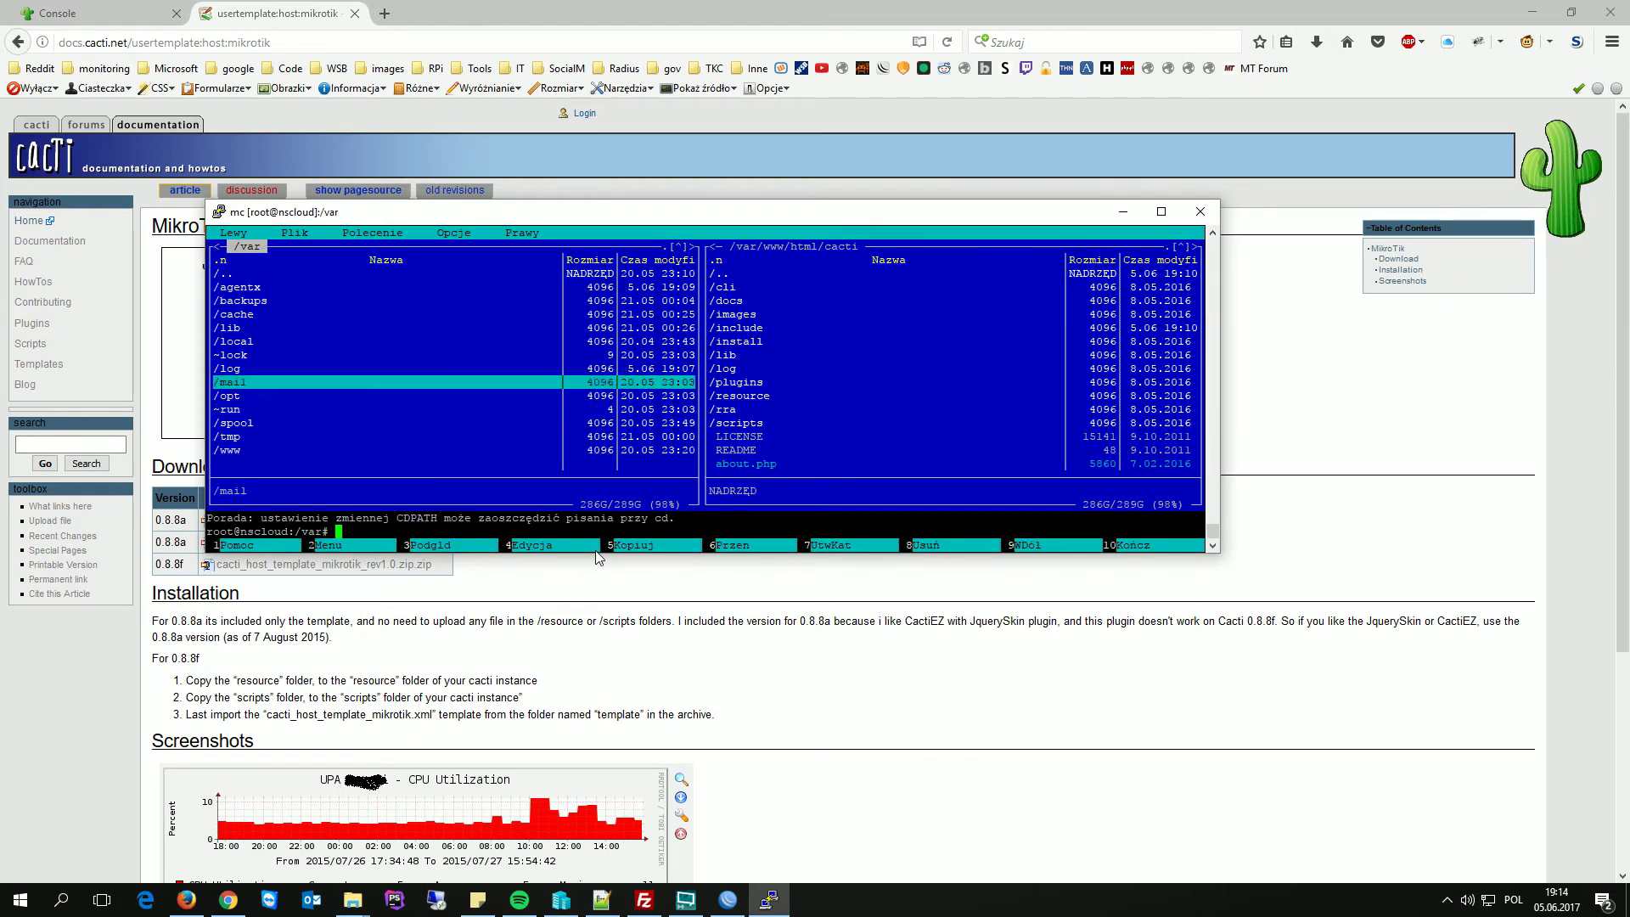
{"action": "key", "text": "Return"}
{"action": "key", "text": "Up"}
{"action": "key", "text": "Up"}
{"action": "key", "text": "Up"}
{"action": "key", "text": "Up"}
{"action": "key", "text": "Up"}
{"action": "key", "text": "Up"}
{"action": "key", "text": "Up"}
{"action": "key", "text": "Up"}
{"action": "key", "text": "Up"}
{"action": "key", "text": "Up"}
{"action": "key", "text": "Up"}
{"action": "key", "text": "Up"}
{"action": "key", "text": "Up"}
{"action": "key", "text": "Up"}
{"action": "key", "text": "Up"}
{"action": "key", "text": "Up"}
{"action": "key", "text": "Up"}
{"action": "key", "text": "Up"}
{"action": "key", "text": "Up"}
{"action": "key", "text": "Up"}
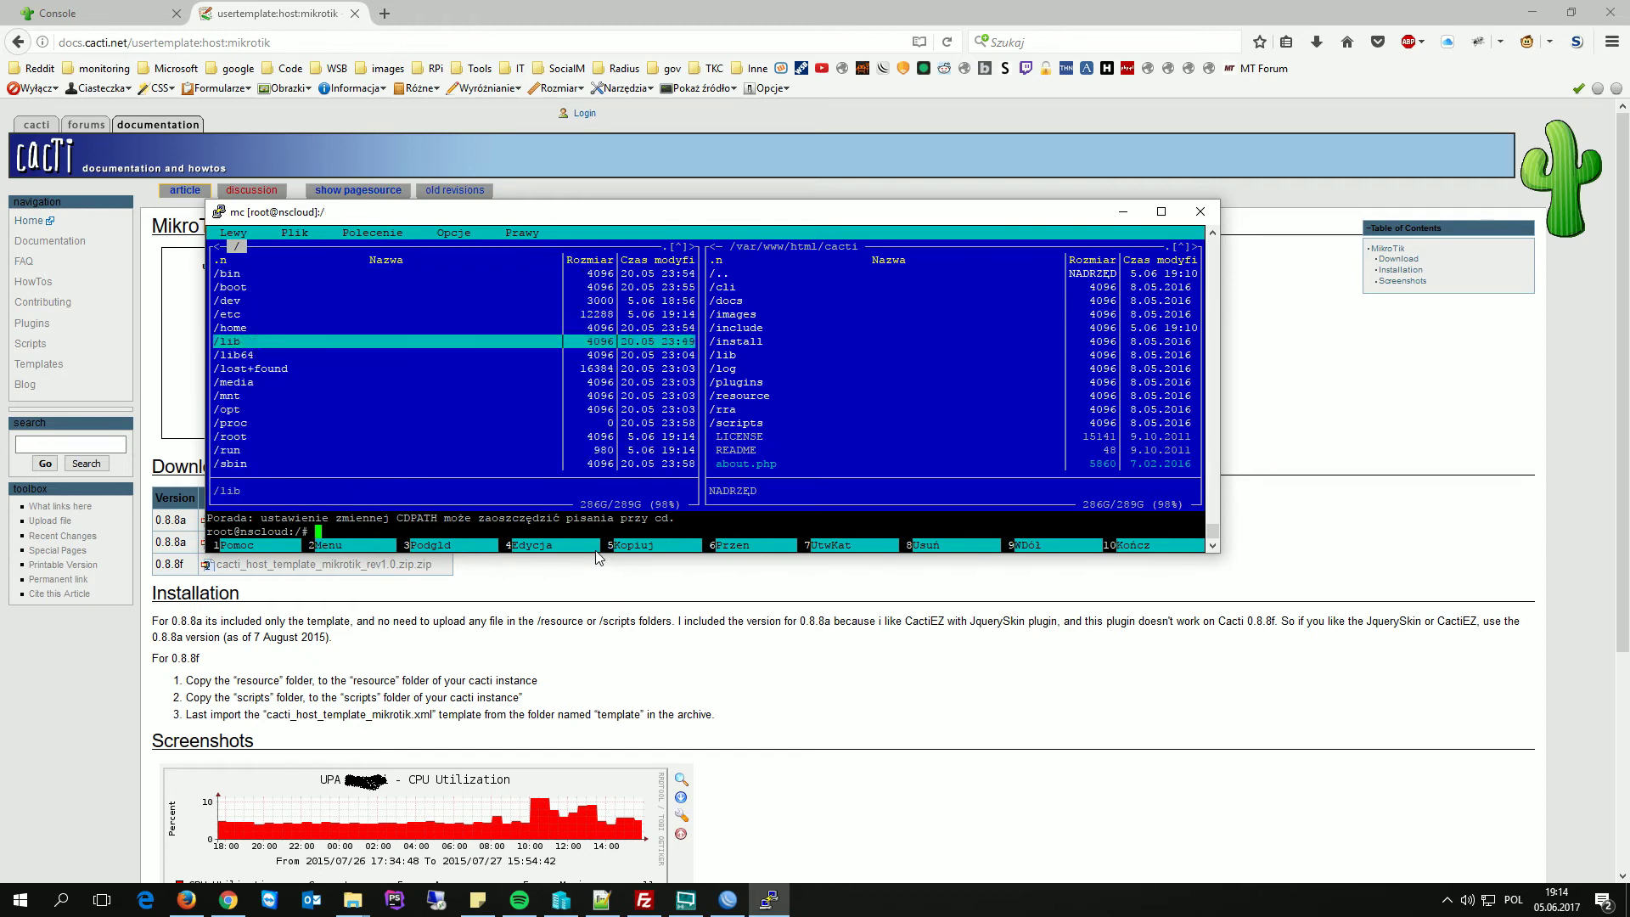
{"action": "key", "text": "Down"}
{"action": "key", "text": "Down"}
{"action": "key", "text": "Down"}
{"action": "key", "text": "Down"}
{"action": "key", "text": "Down"}
{"action": "key", "text": "Return"}
{"action": "key", "text": "Down"}
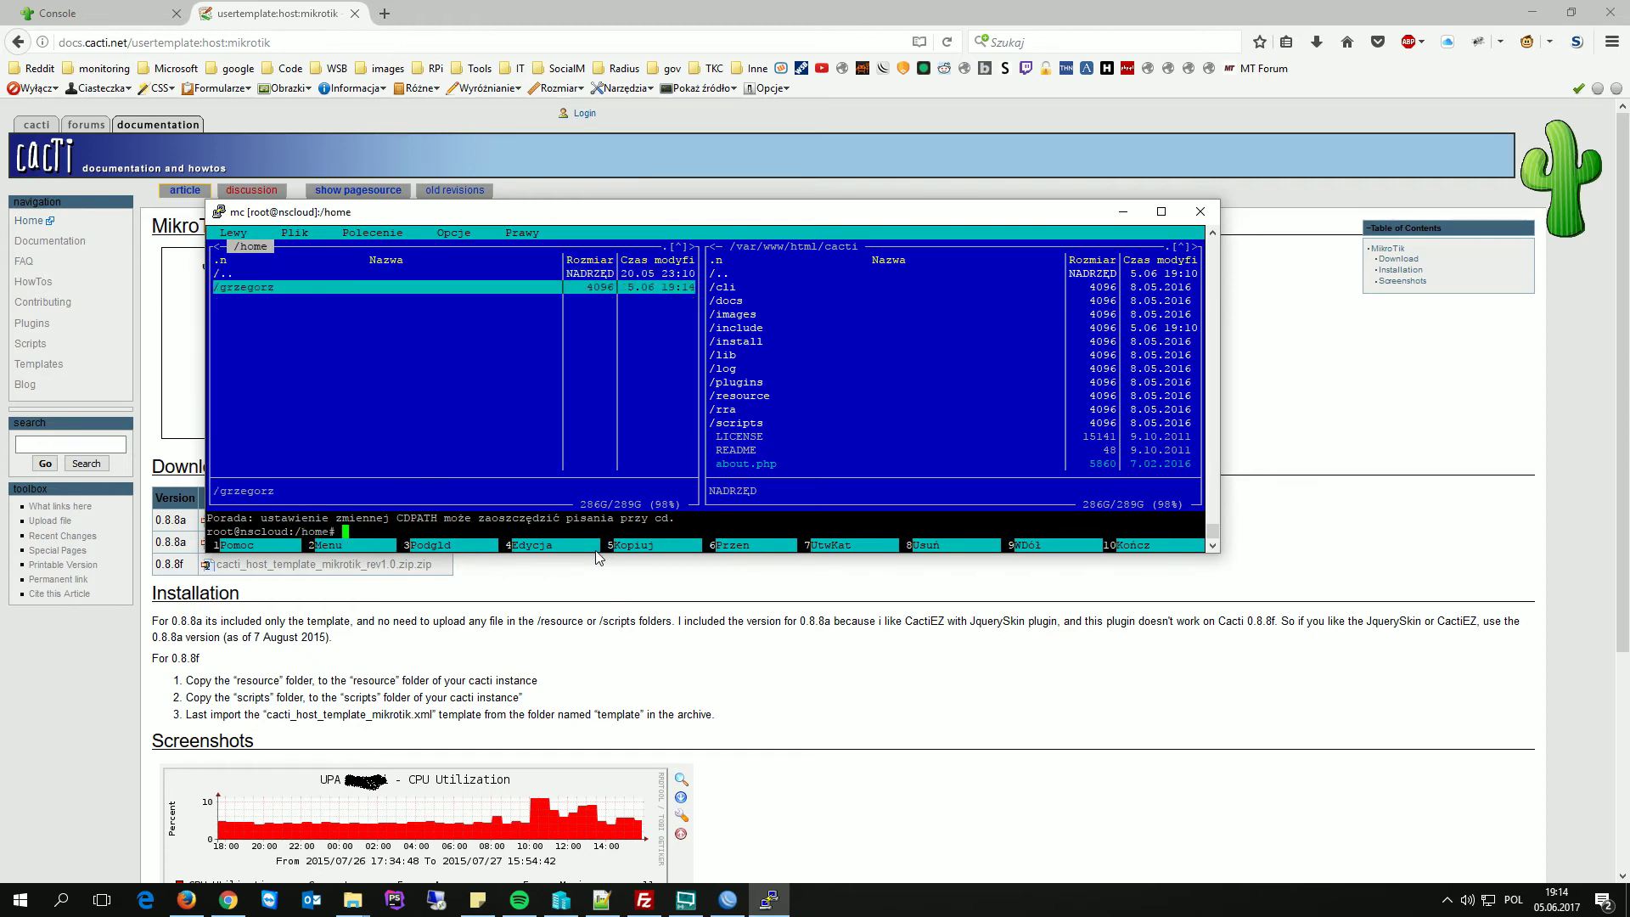
{"action": "key", "text": "Return"}
{"action": "key", "text": "Down"}
{"action": "key", "text": "Down"}
{"action": "key", "text": "Down"}
{"action": "key", "text": "Down"}
{"action": "key", "text": "Down"}
{"action": "key", "text": "Down"}
{"action": "key", "text": "Down"}
{"action": "key", "text": "Down"}
{"action": "key", "text": "Down"}
{"action": "key", "text": "Down"}
{"action": "key", "text": "Down"}
{"action": "key", "text": "Down"}
{"action": "key", "text": "Down"}
{"action": "key", "text": "Down"}
{"action": "key", "text": "Down"}
{"action": "key", "text": "Return"}
{"action": "key", "text": "Down"}
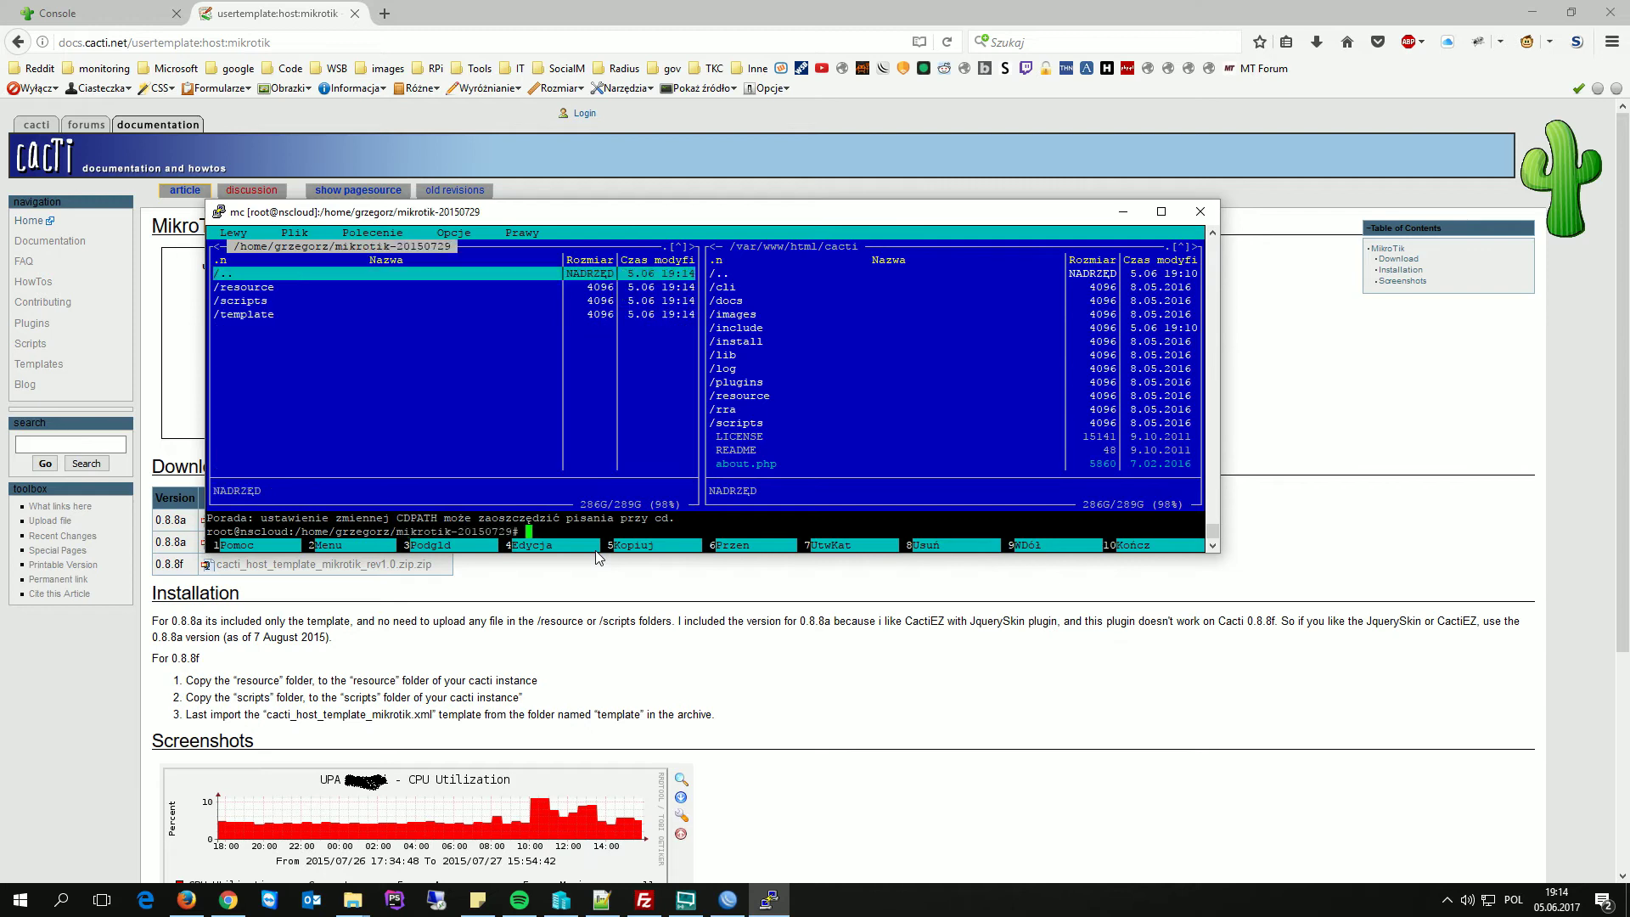
- Copy the template's script_server and snmp_queries folders into Cacti's resource folder
{"action": "key", "text": "Tab"}
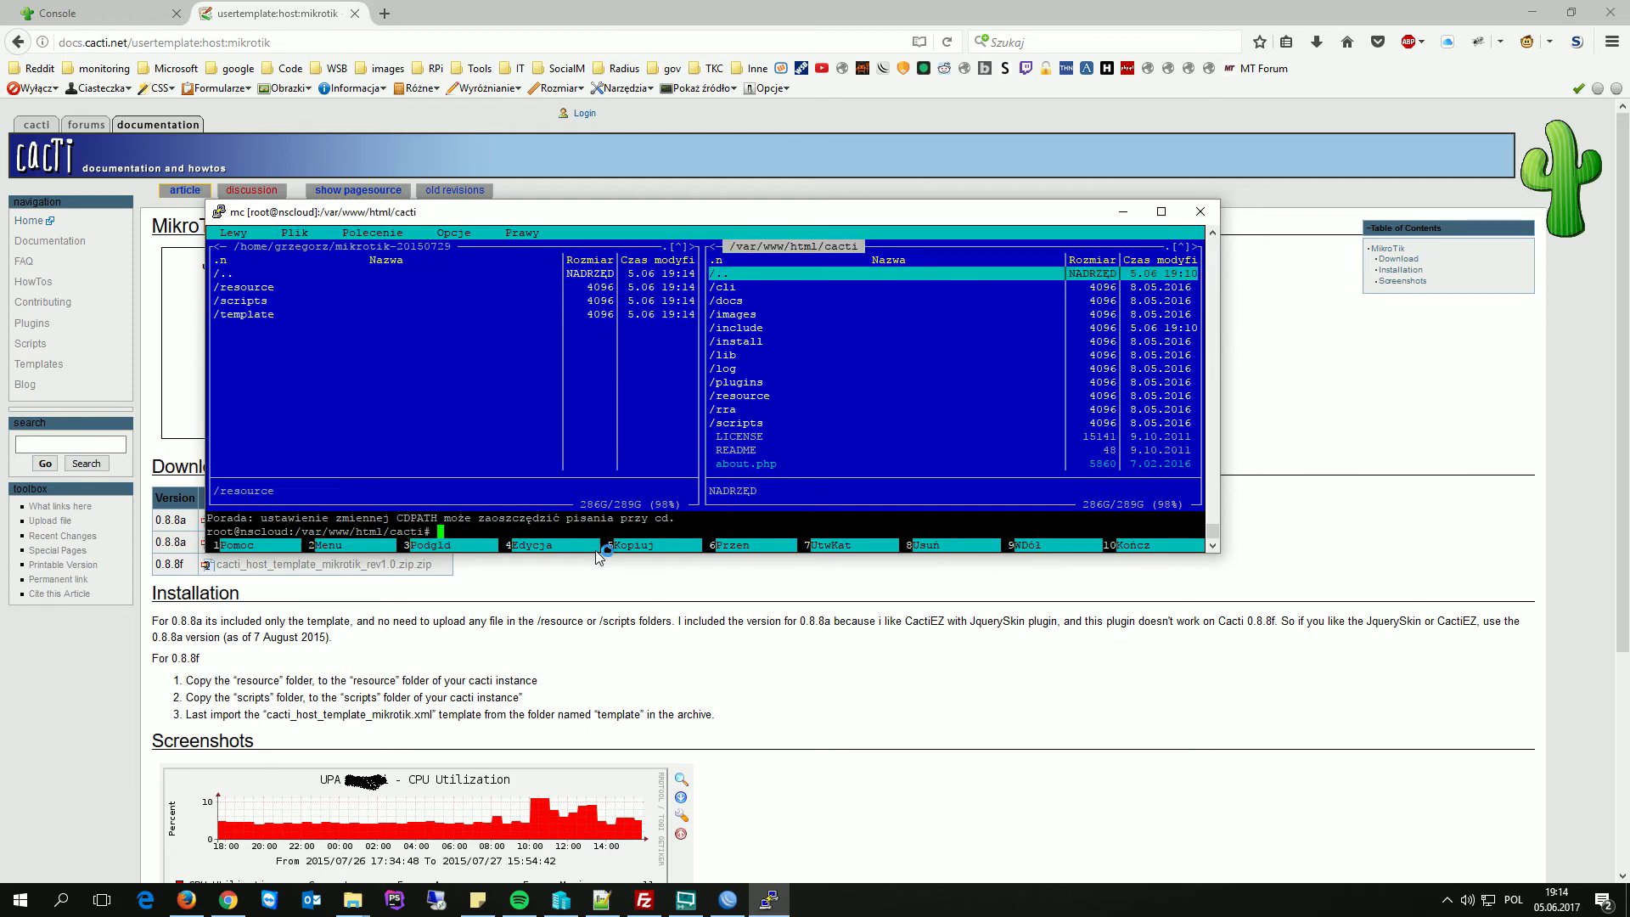
{"action": "key", "text": "Down"}
{"action": "key", "text": "Down"}
{"action": "key", "text": "Down"}
{"action": "key", "text": "Down"}
{"action": "key", "text": "Down"}
{"action": "key", "text": "Down"}
{"action": "key", "text": "Down"}
{"action": "key", "text": "Down"}
{"action": "key", "text": "Down"}
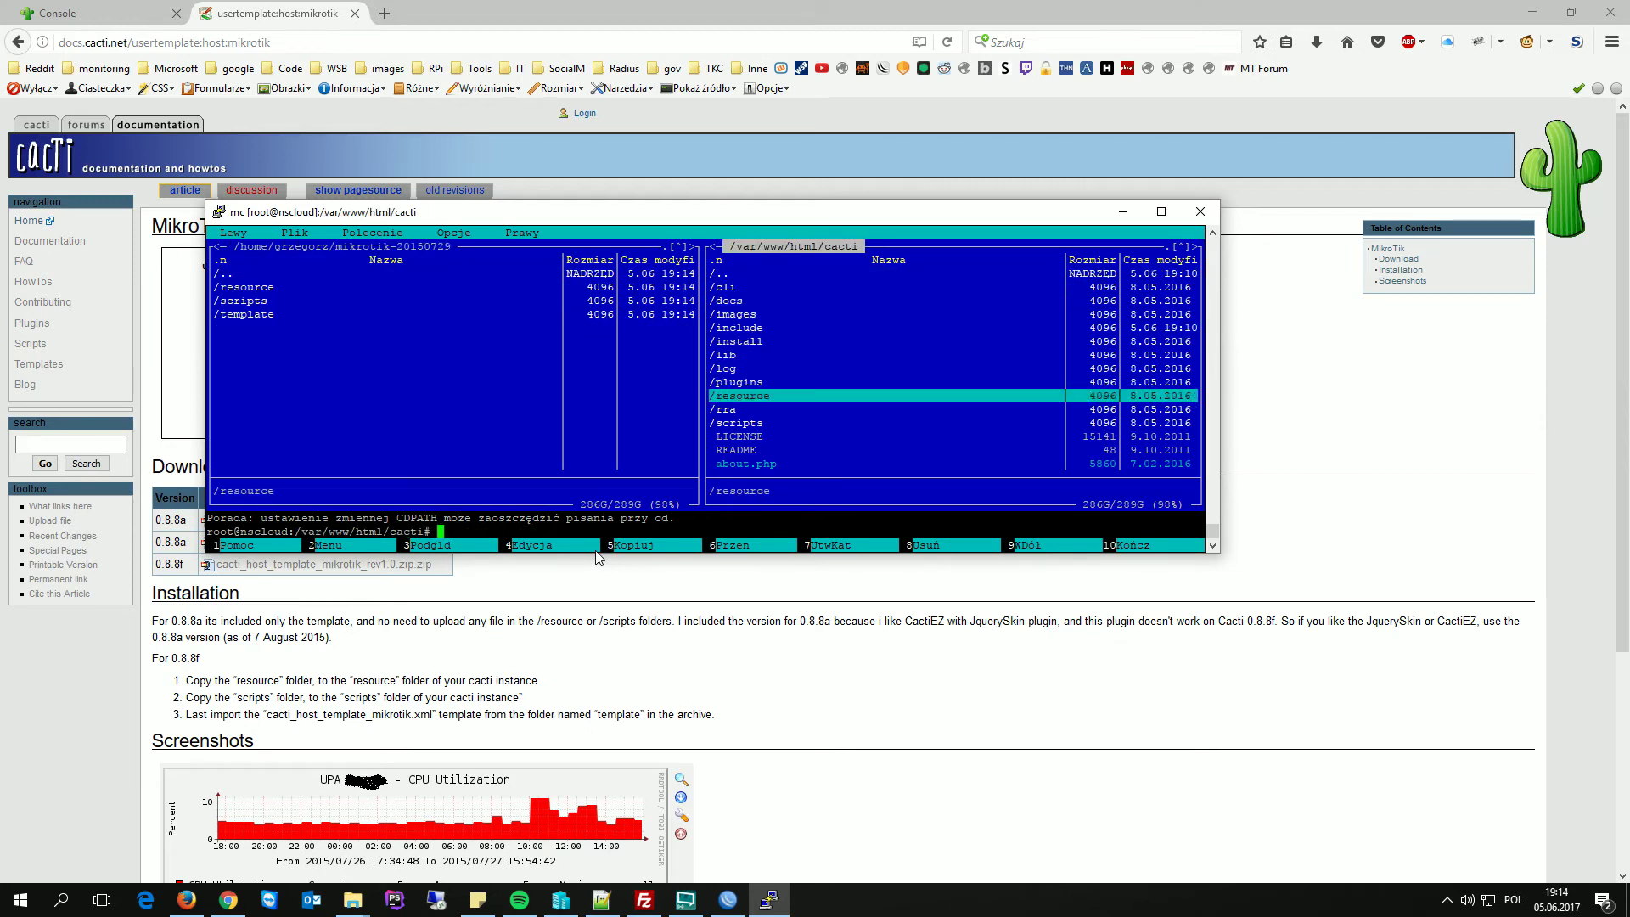
{"action": "key", "text": "Return"}
{"action": "key", "text": "Tab"}
{"action": "key", "text": "Return"}
{"action": "key", "text": "Down"}
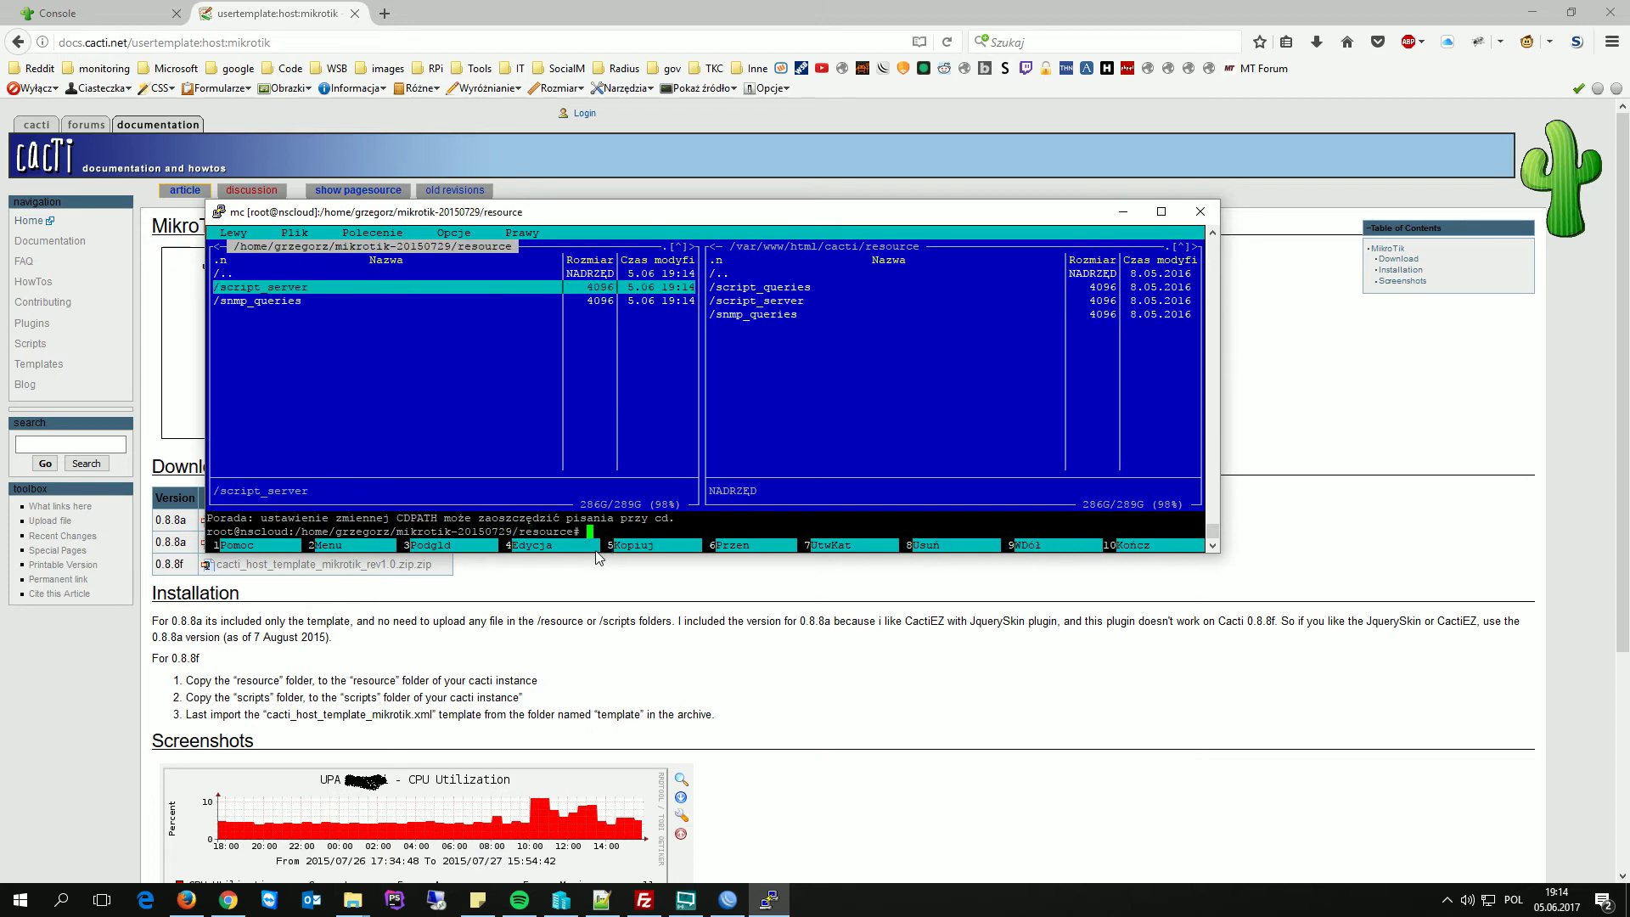
{"action": "key", "text": "F5"}
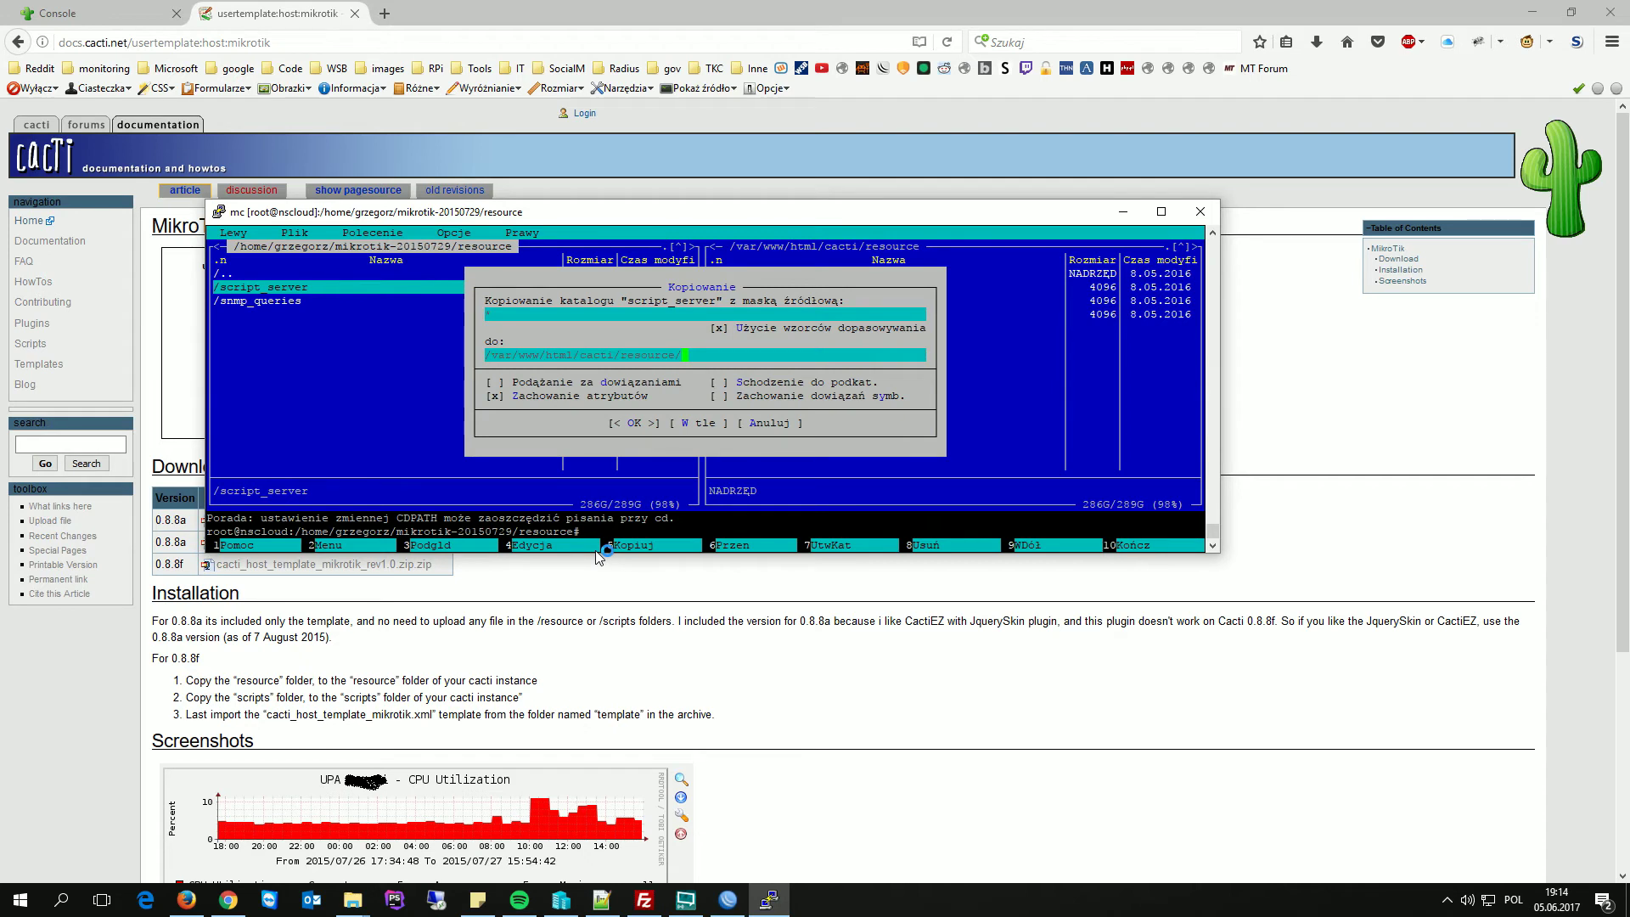
{"action": "key", "text": "Return"}
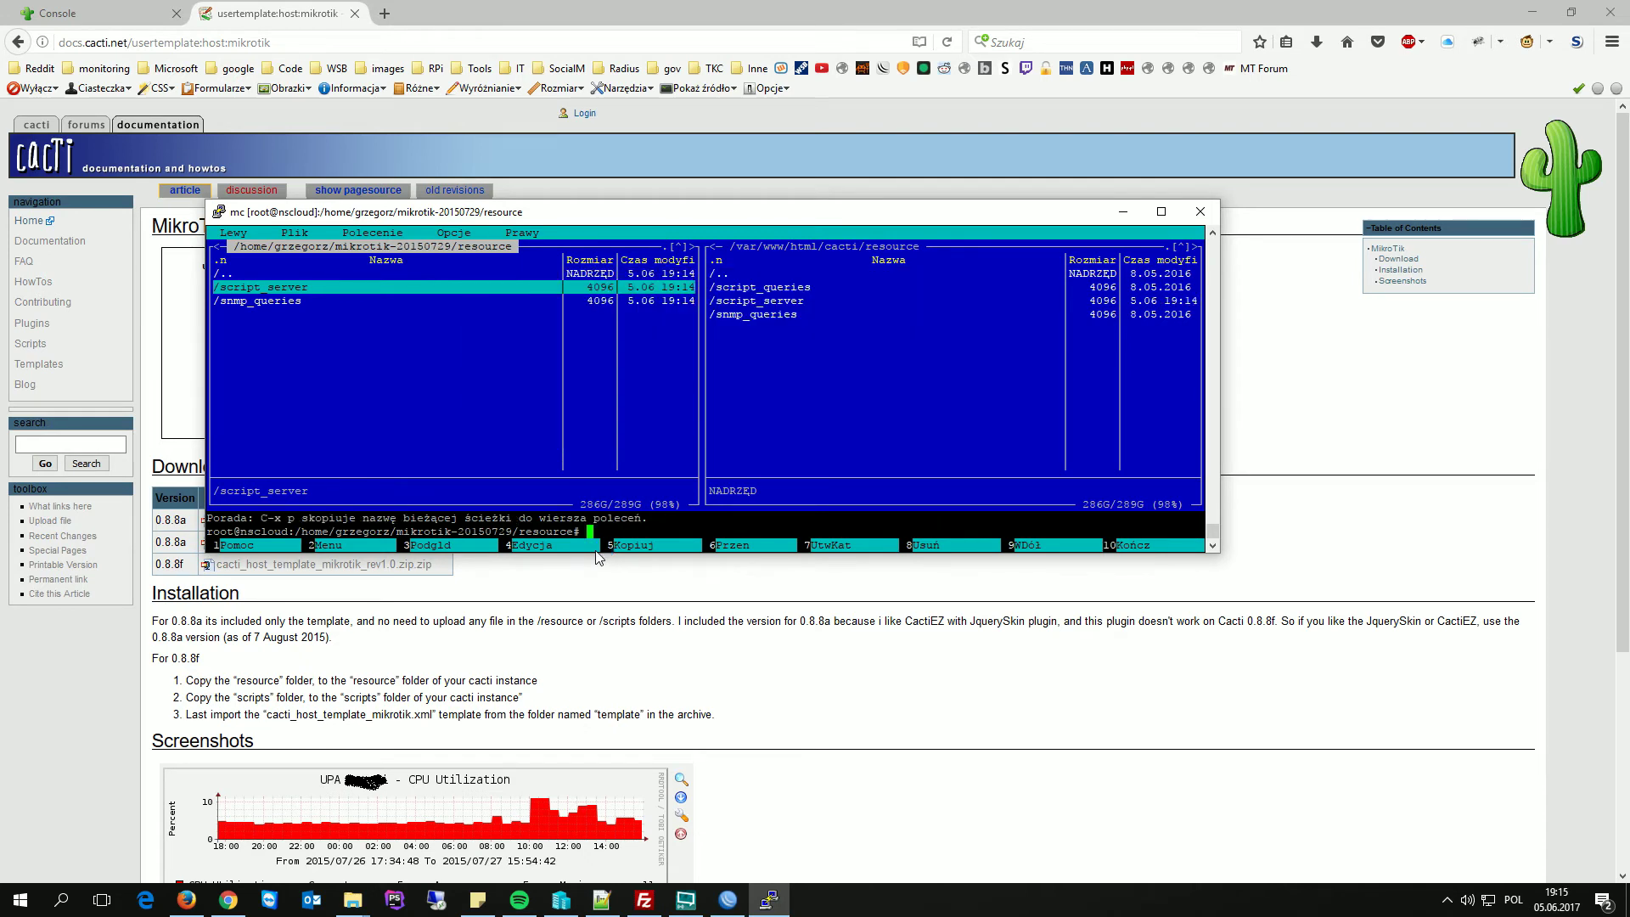
{"action": "key", "text": "Down"}
{"action": "key", "text": "F5"}
{"action": "key", "text": "Return"}
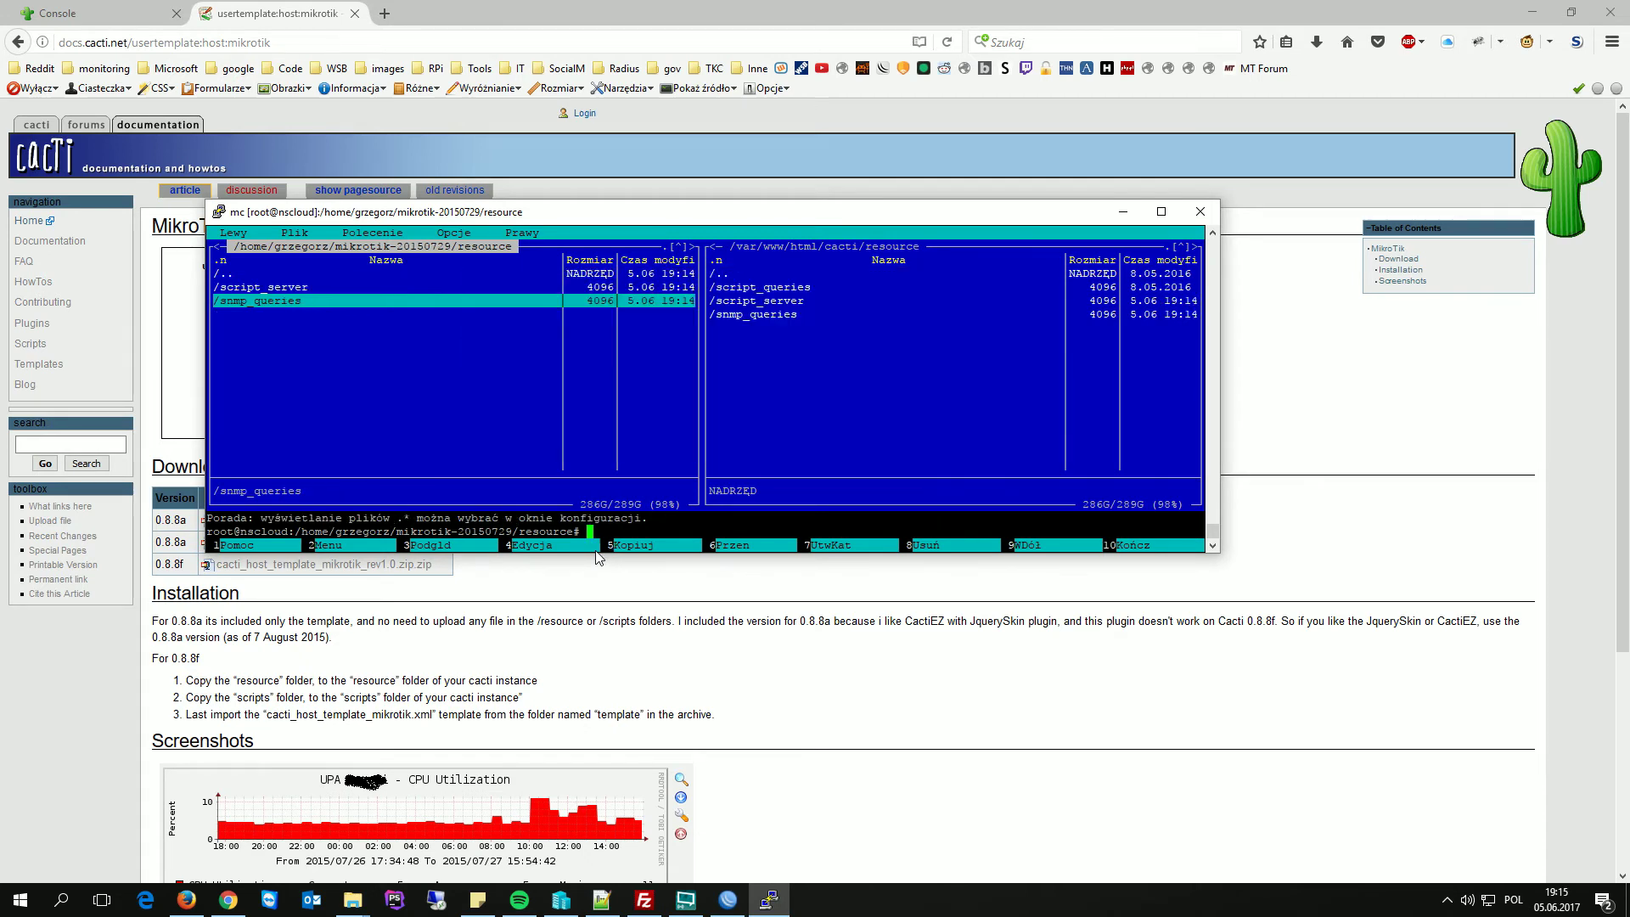
- Copy mikrotik_ppp_connections.php and mikrotik_wireless_interfaces.php into /var/www/html/cacti/scripts
{"action": "key", "text": "Up"}
{"action": "key", "text": "Up"}
{"action": "key", "text": "Return"}
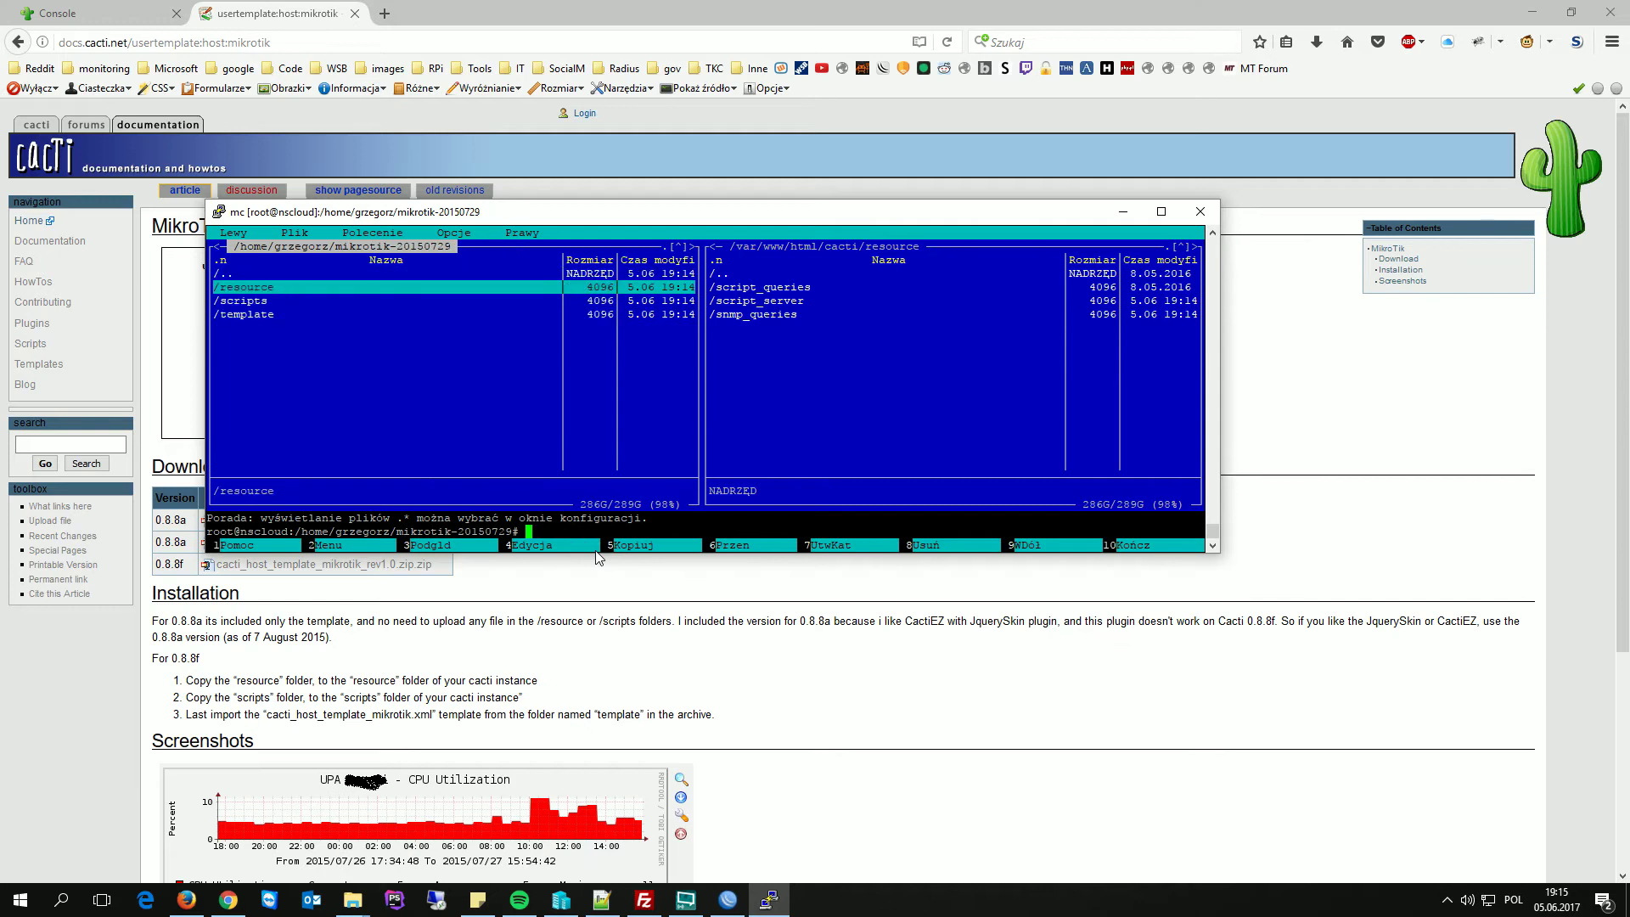
{"action": "key", "text": "Down"}
{"action": "key", "text": "Tab"}
{"action": "key", "text": "Return"}
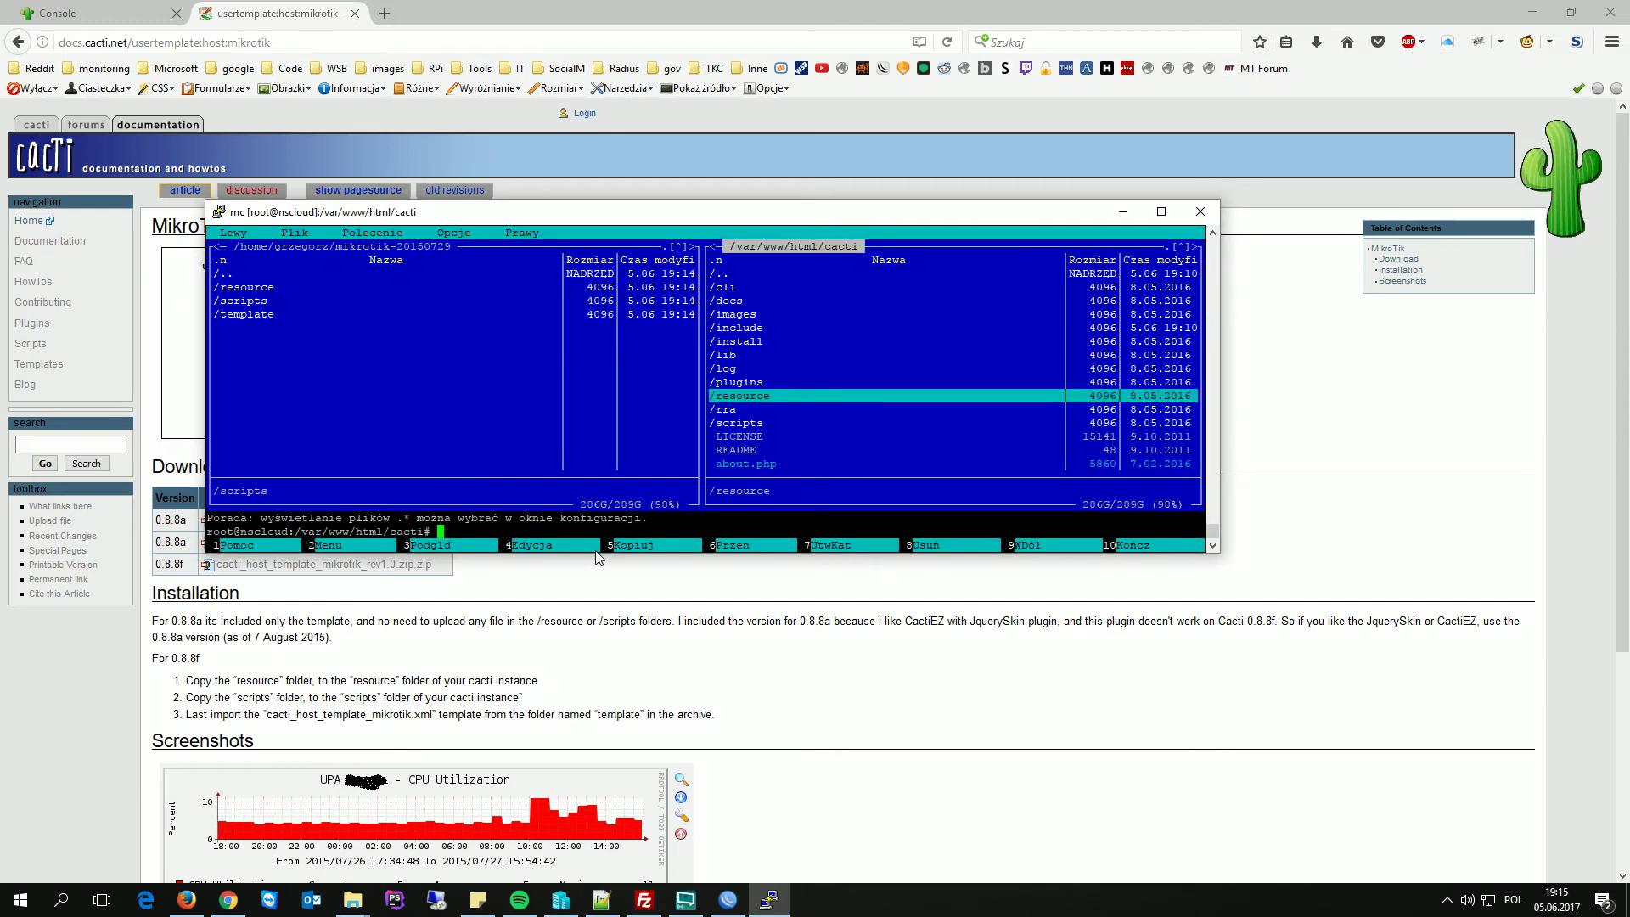
{"action": "key", "text": "Up"}
{"action": "key", "text": "Up"}
{"action": "key", "text": "Down"}
{"action": "key", "text": "Down"}
{"action": "key", "text": "Down"}
{"action": "key", "text": "Down"}
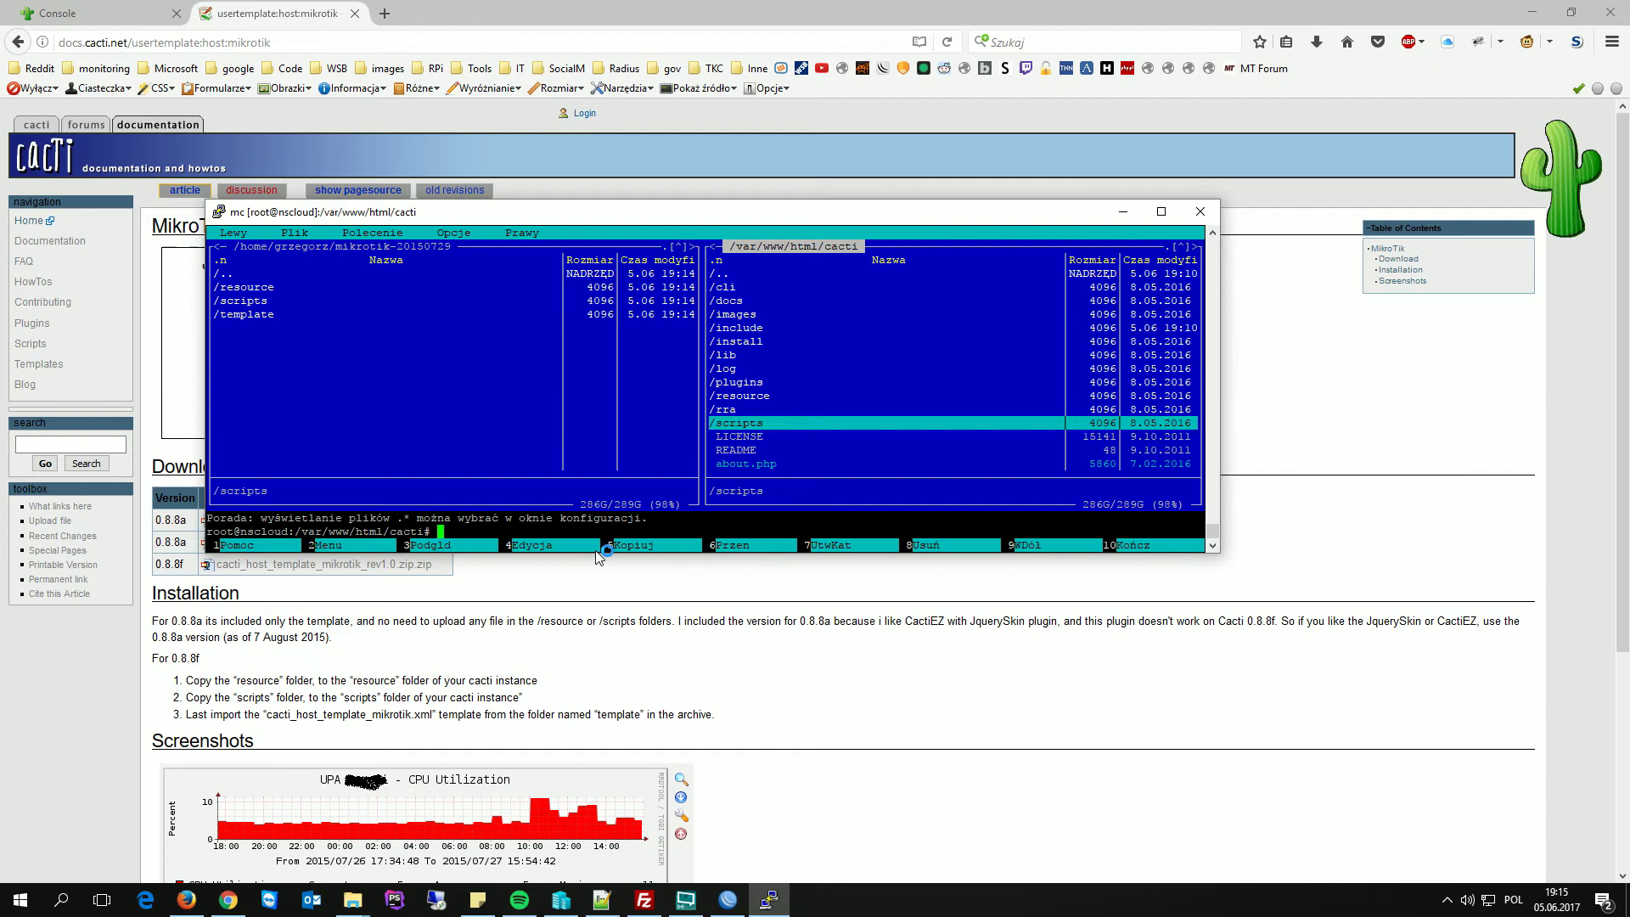
{"action": "key", "text": "Return"}
{"action": "key", "text": "Tab"}
{"action": "key", "text": "Return"}
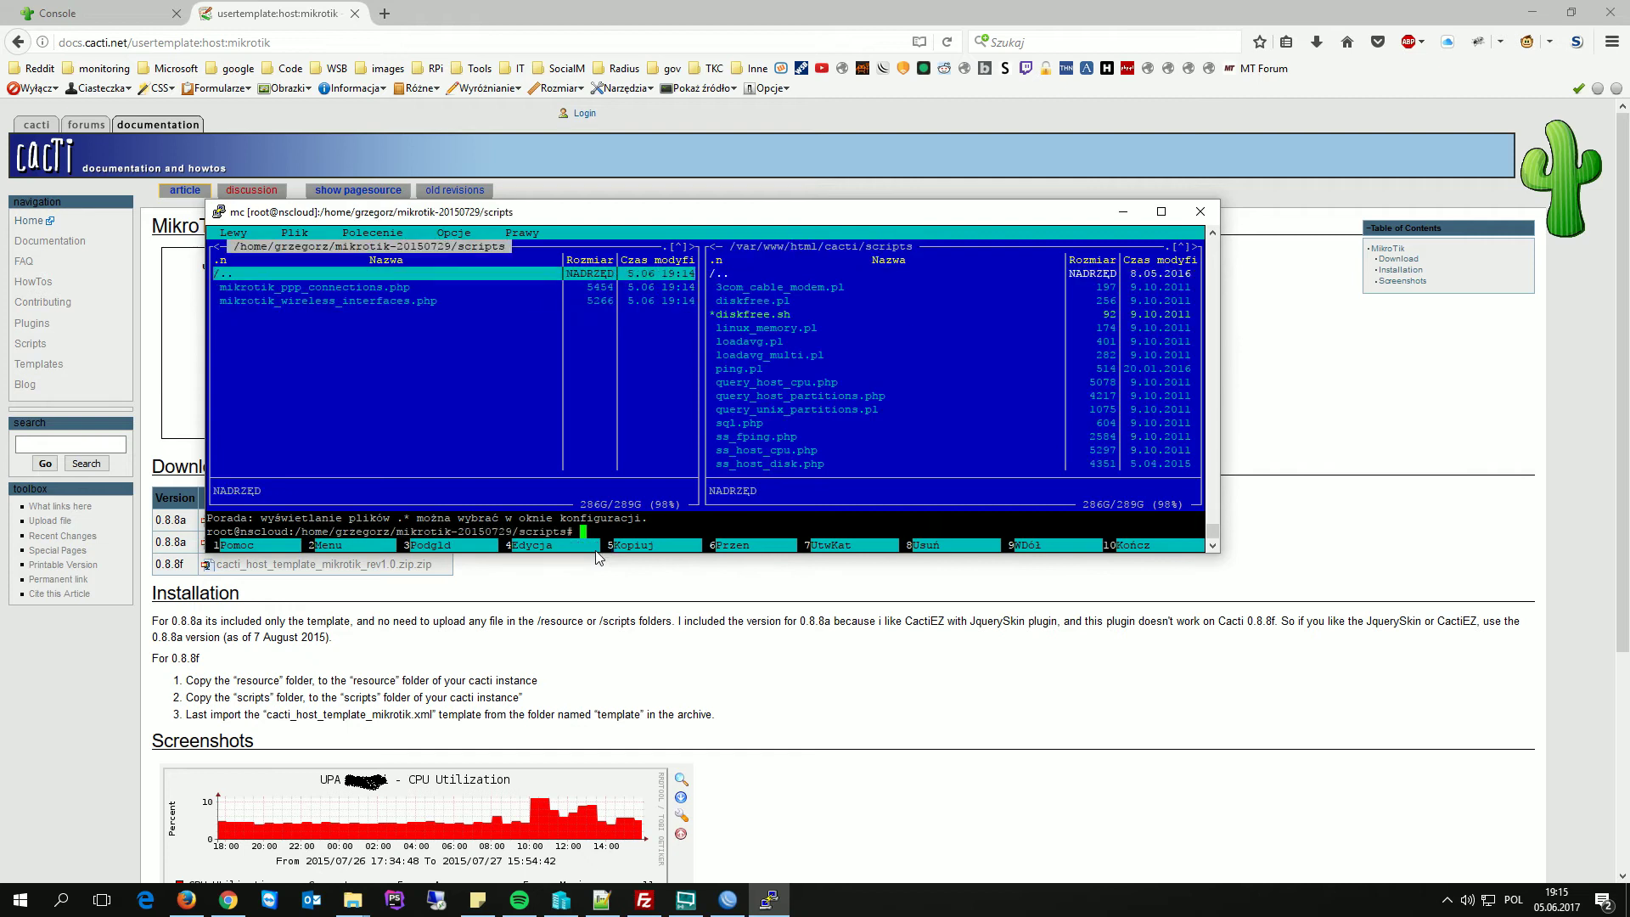
{"action": "key", "text": "KP_Multiply"}
{"action": "key", "text": "F5"}
{"action": "key", "text": "Return"}
- Go to the template folder, then quit Midnight Commander back to the shell
{"action": "key", "text": "Return"}
{"action": "key", "text": "Up"}
{"action": "key", "text": "Down"}
{"action": "key", "text": "Down"}
{"action": "key", "text": "Return"}
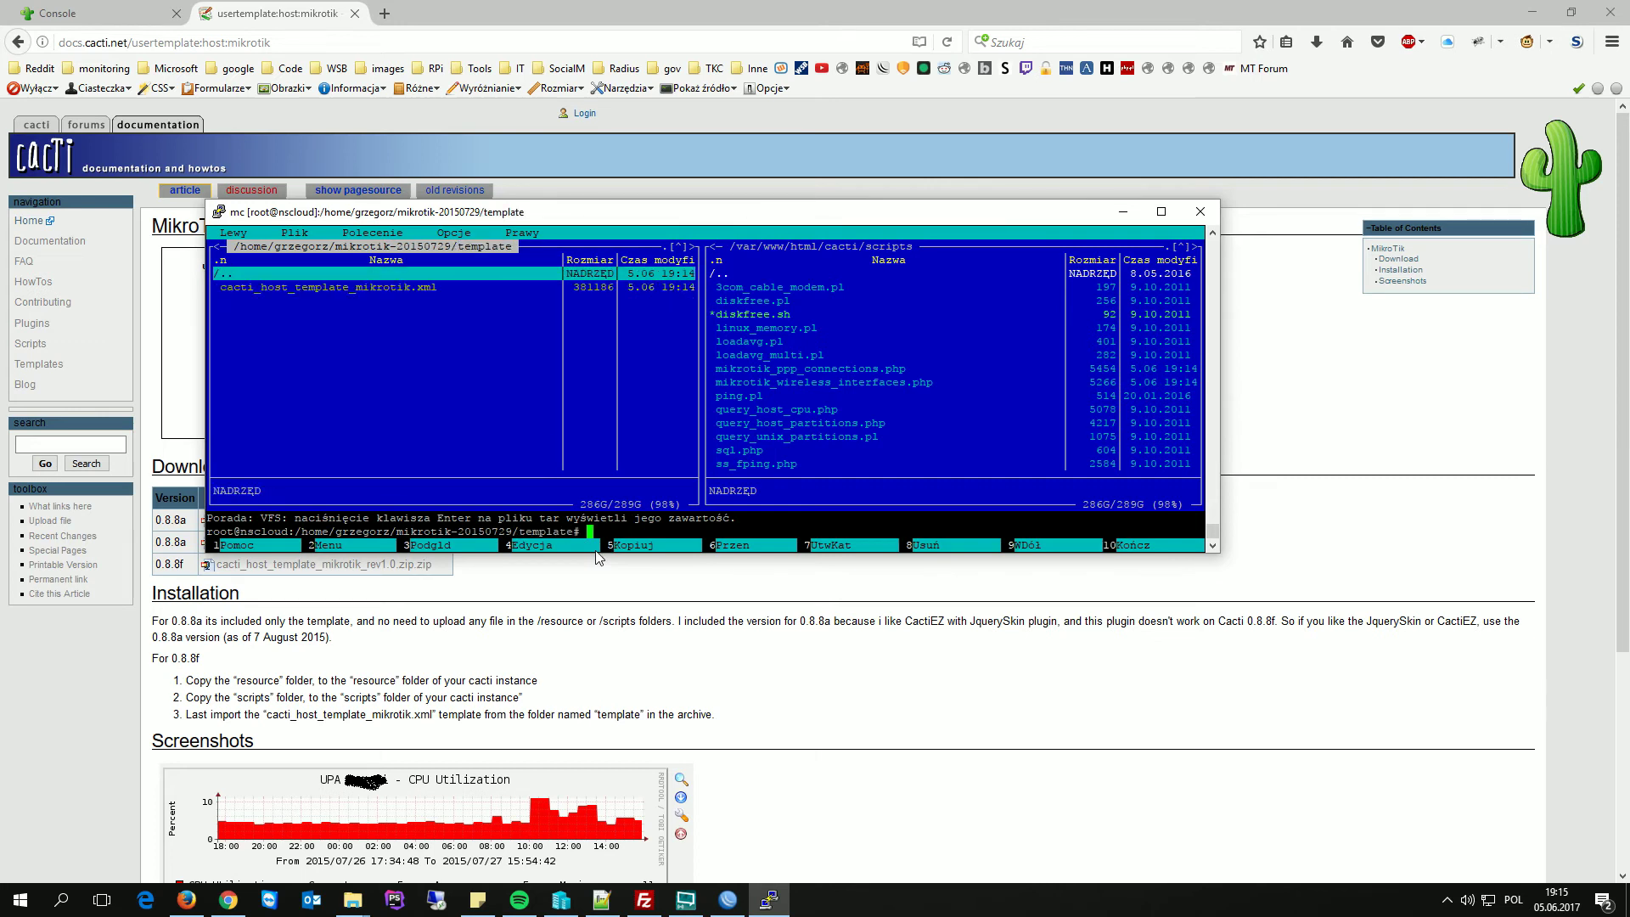
{"action": "key", "text": "F10"}
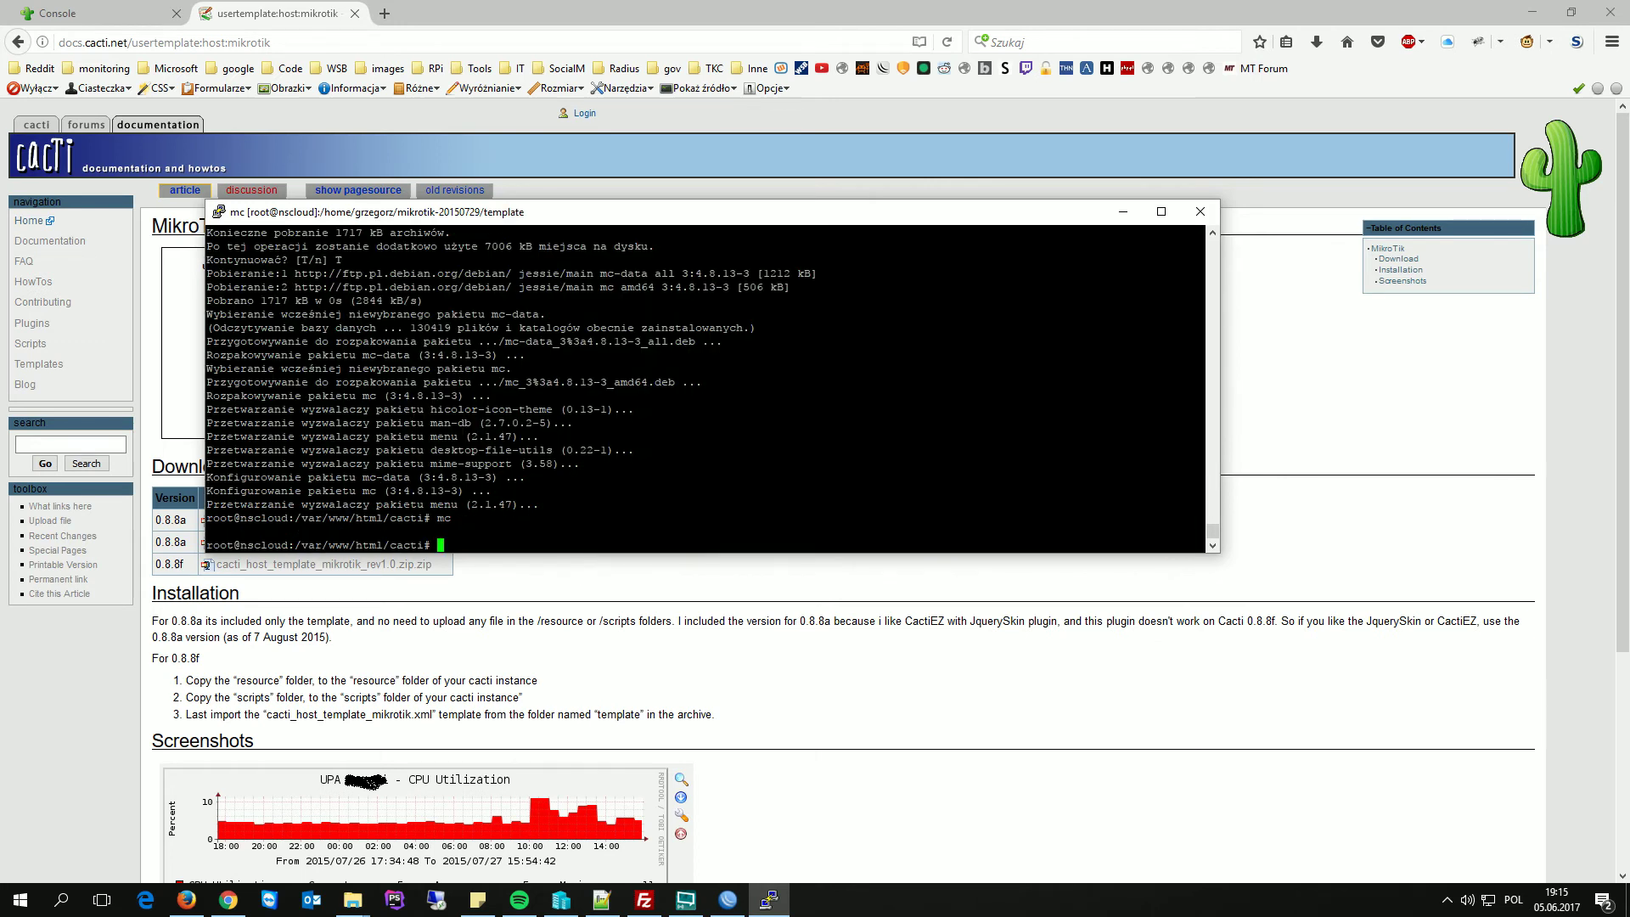
- Import cacti_host_template_mikrotik.xml via Import Templates and review the successful import results
{"action": "left_click", "coordinate": [85, 18]}
{"action": "left_click", "coordinate": [76, 424]}
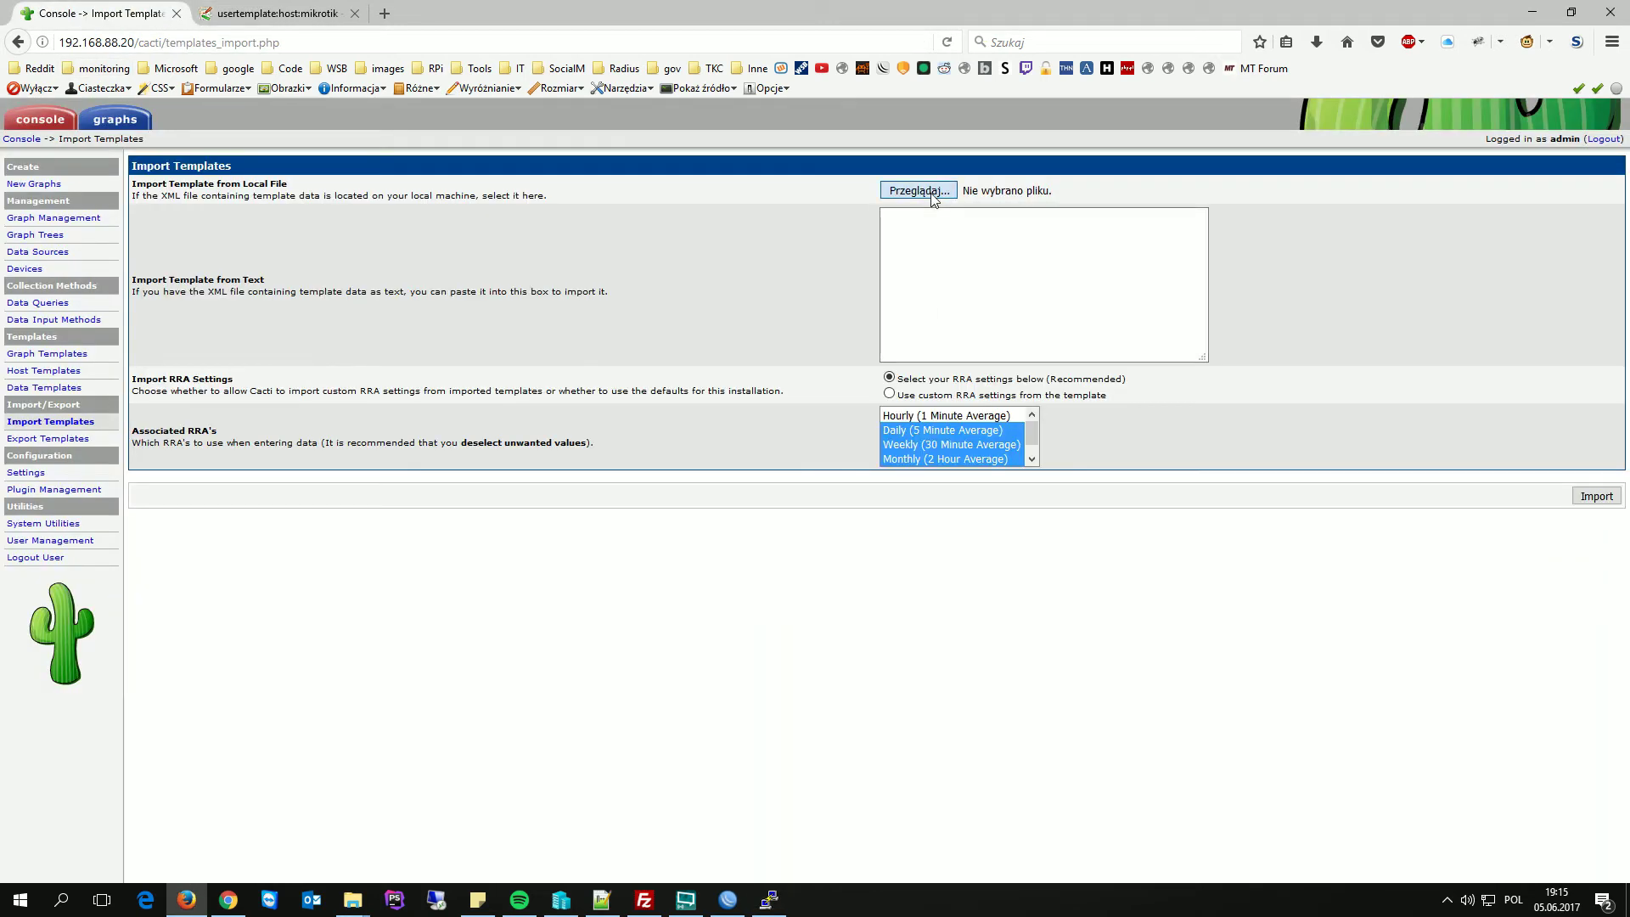
{"action": "left_click", "coordinate": [933, 191]}
{"action": "left_click", "coordinate": [268, 126]}
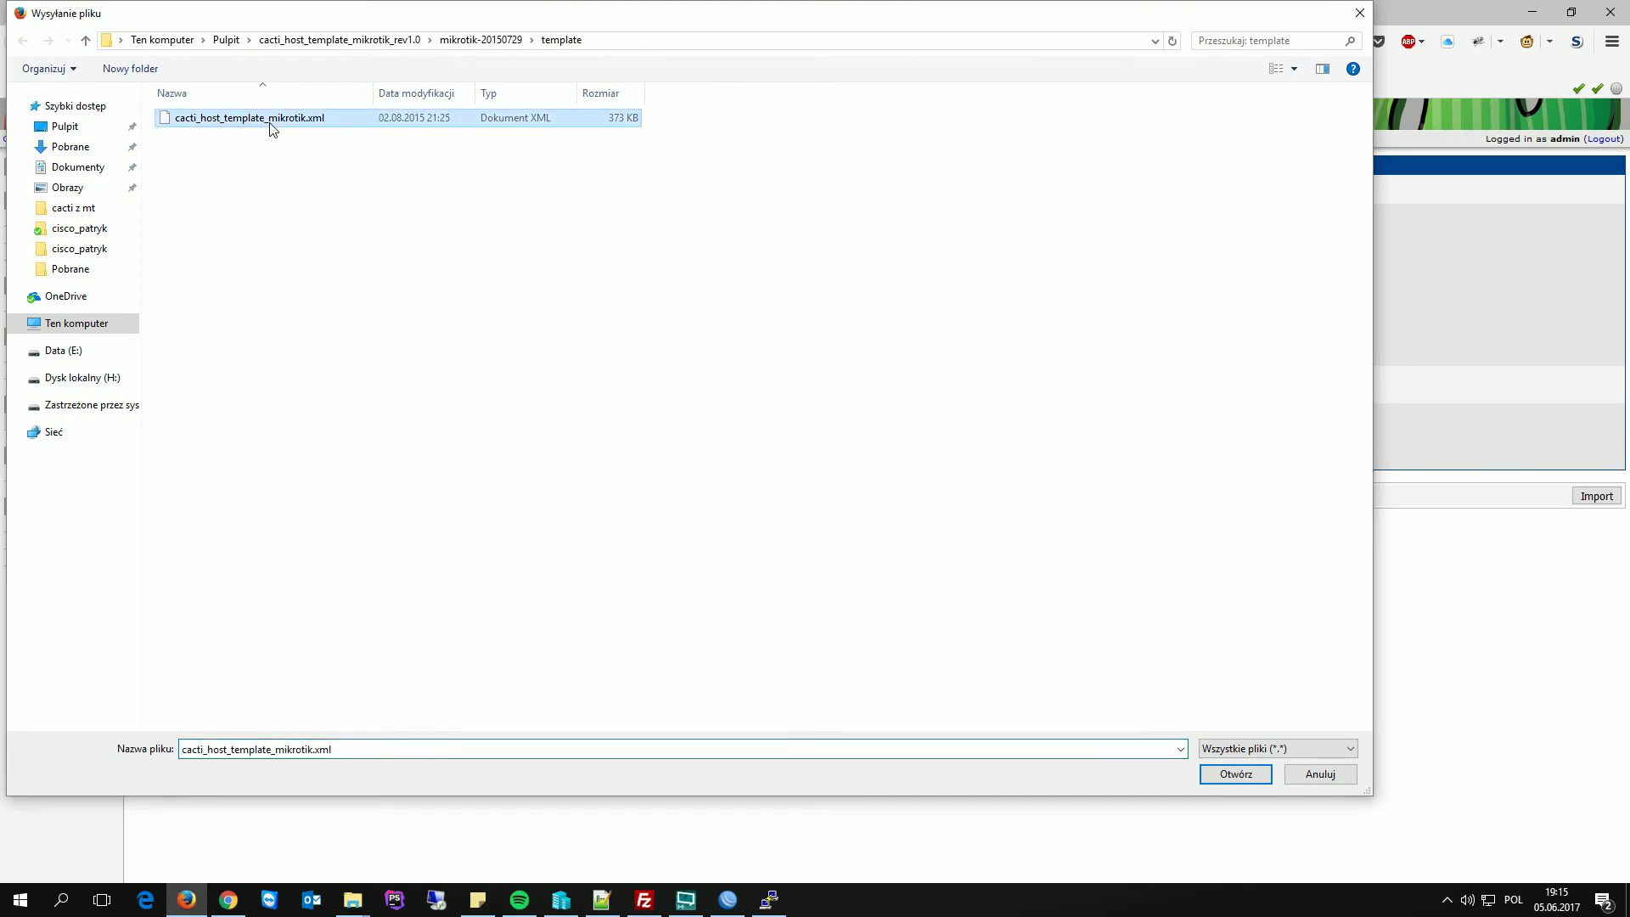
{"action": "left_click", "coordinate": [1231, 772]}
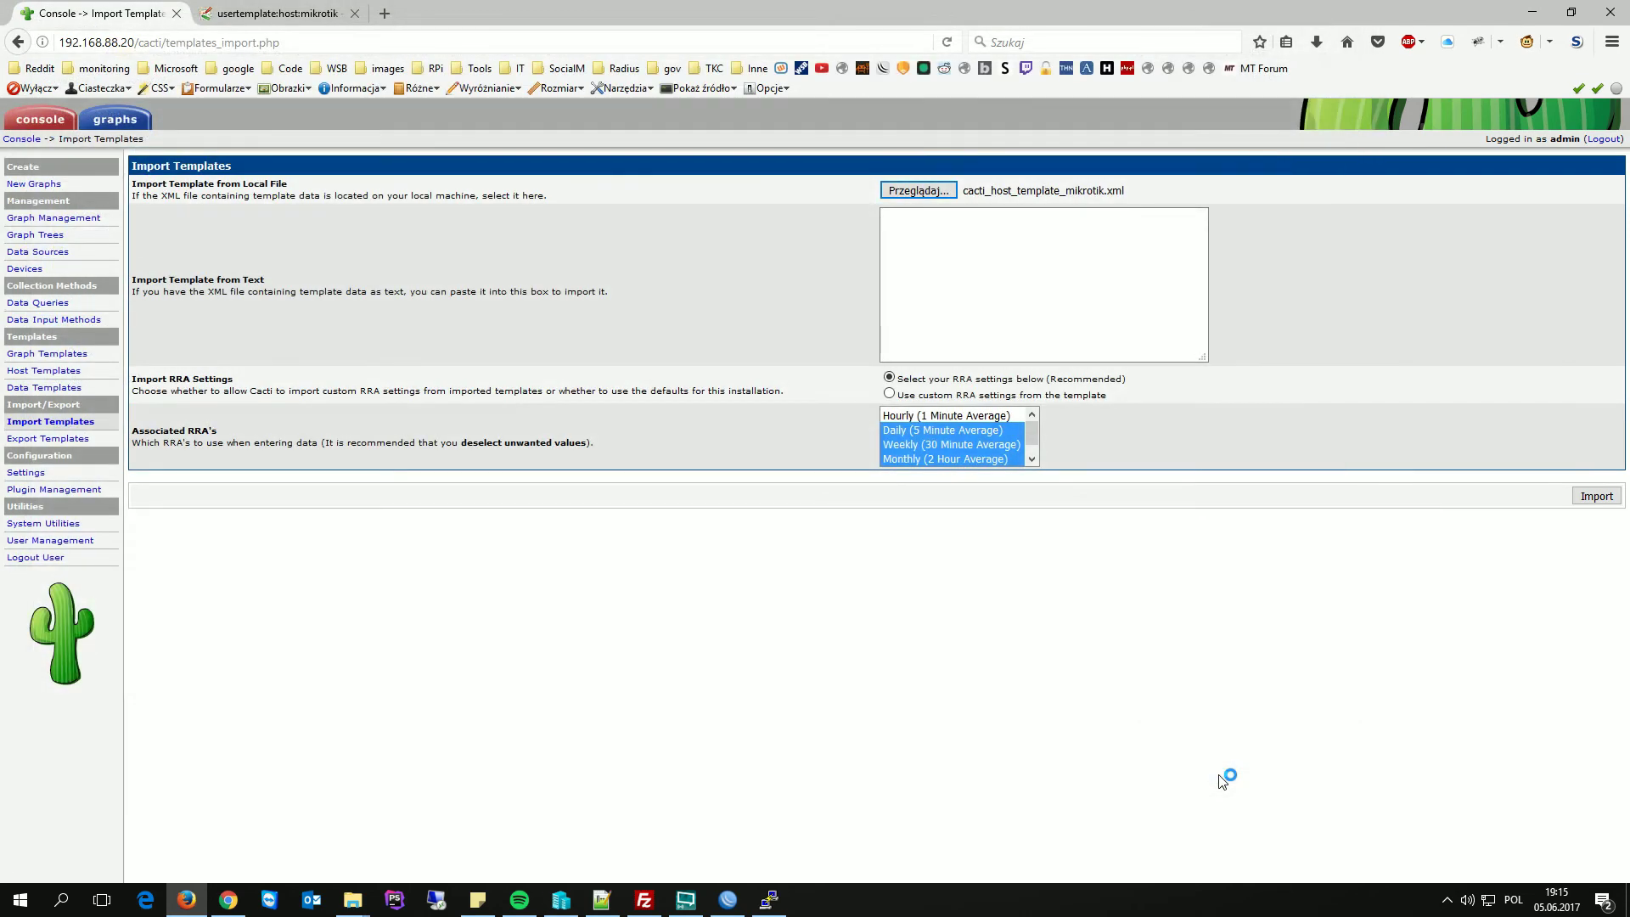
{"action": "left_click", "coordinate": [1592, 497]}
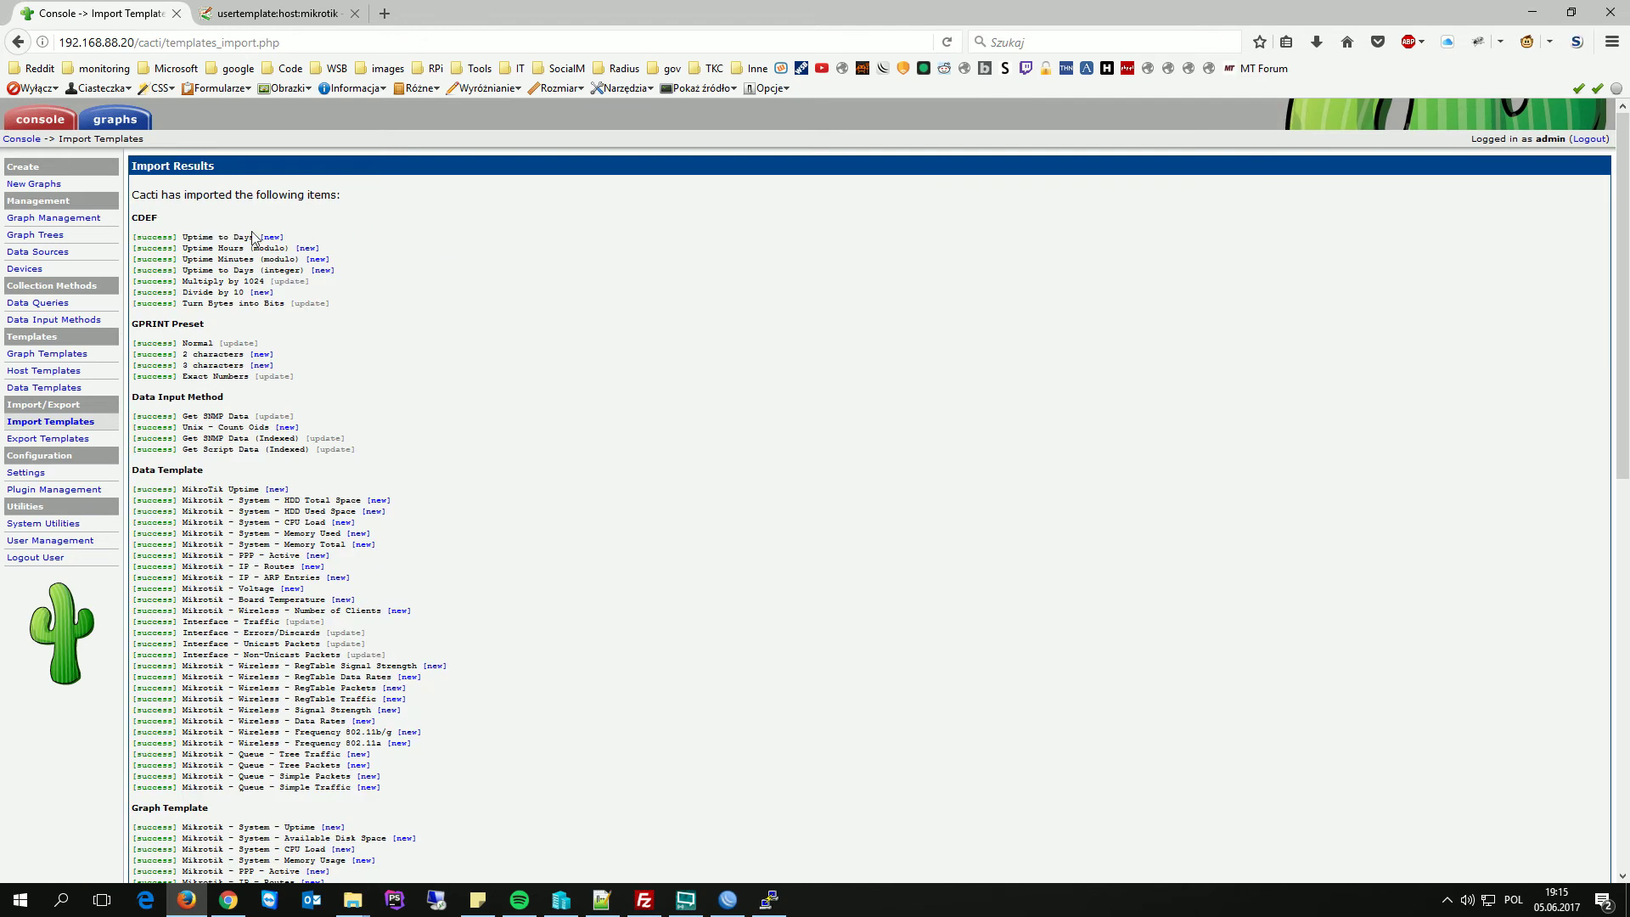
{"action": "scroll", "coordinate": [289, 406], "scroll_direction": "down", "scroll_amount": 8}
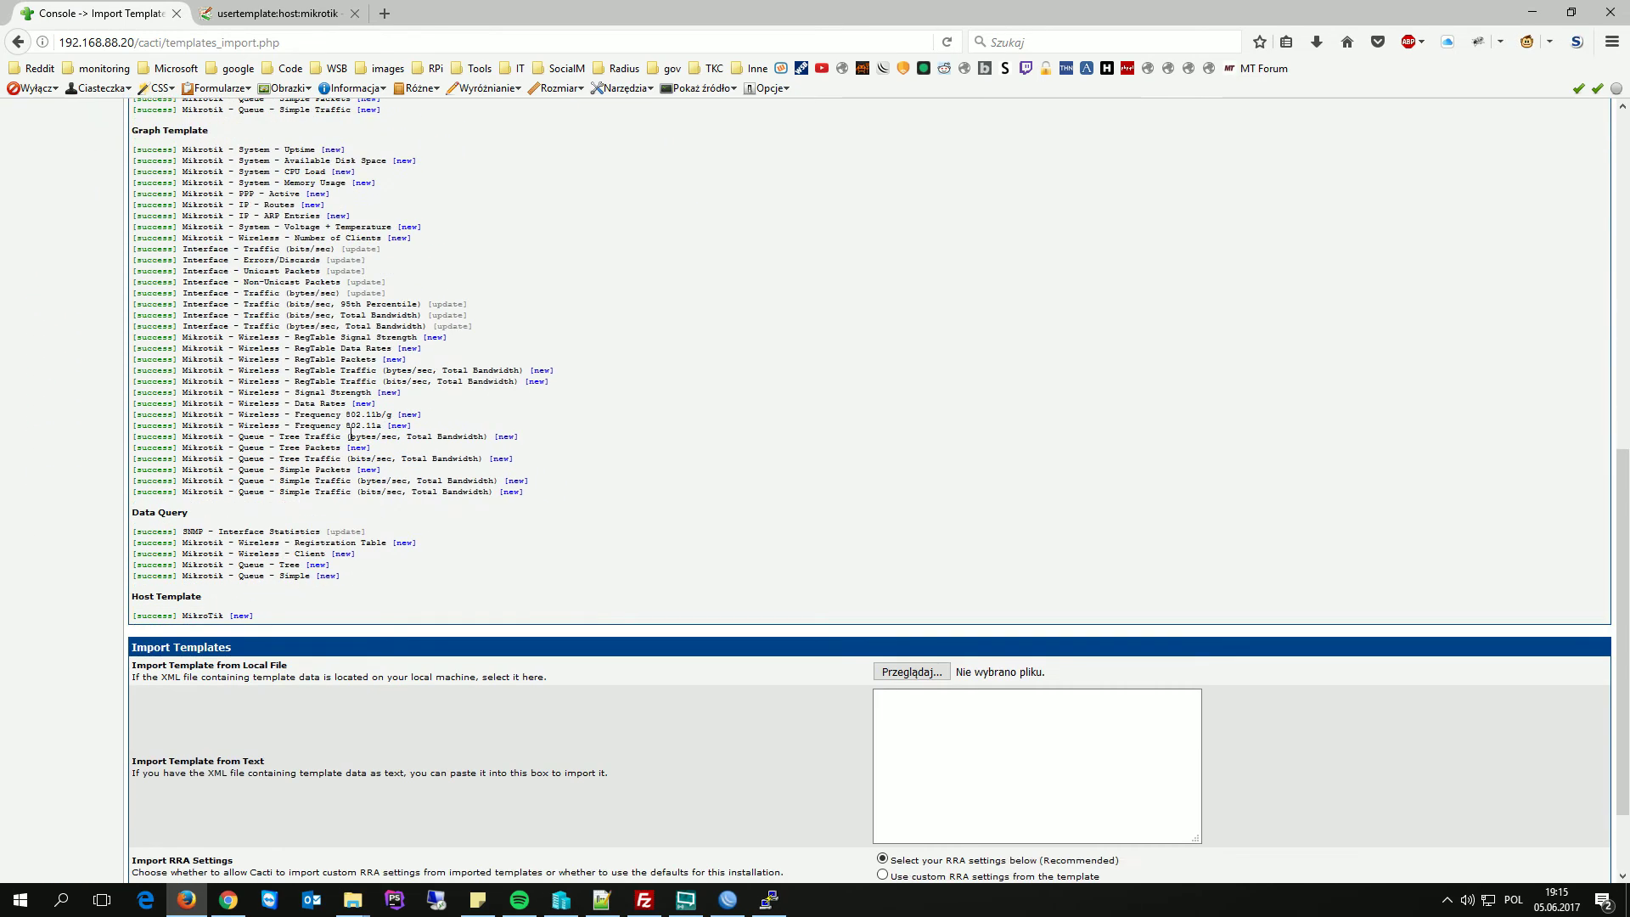
{"action": "scroll", "coordinate": [353, 435], "scroll_direction": "up", "scroll_amount": 8}
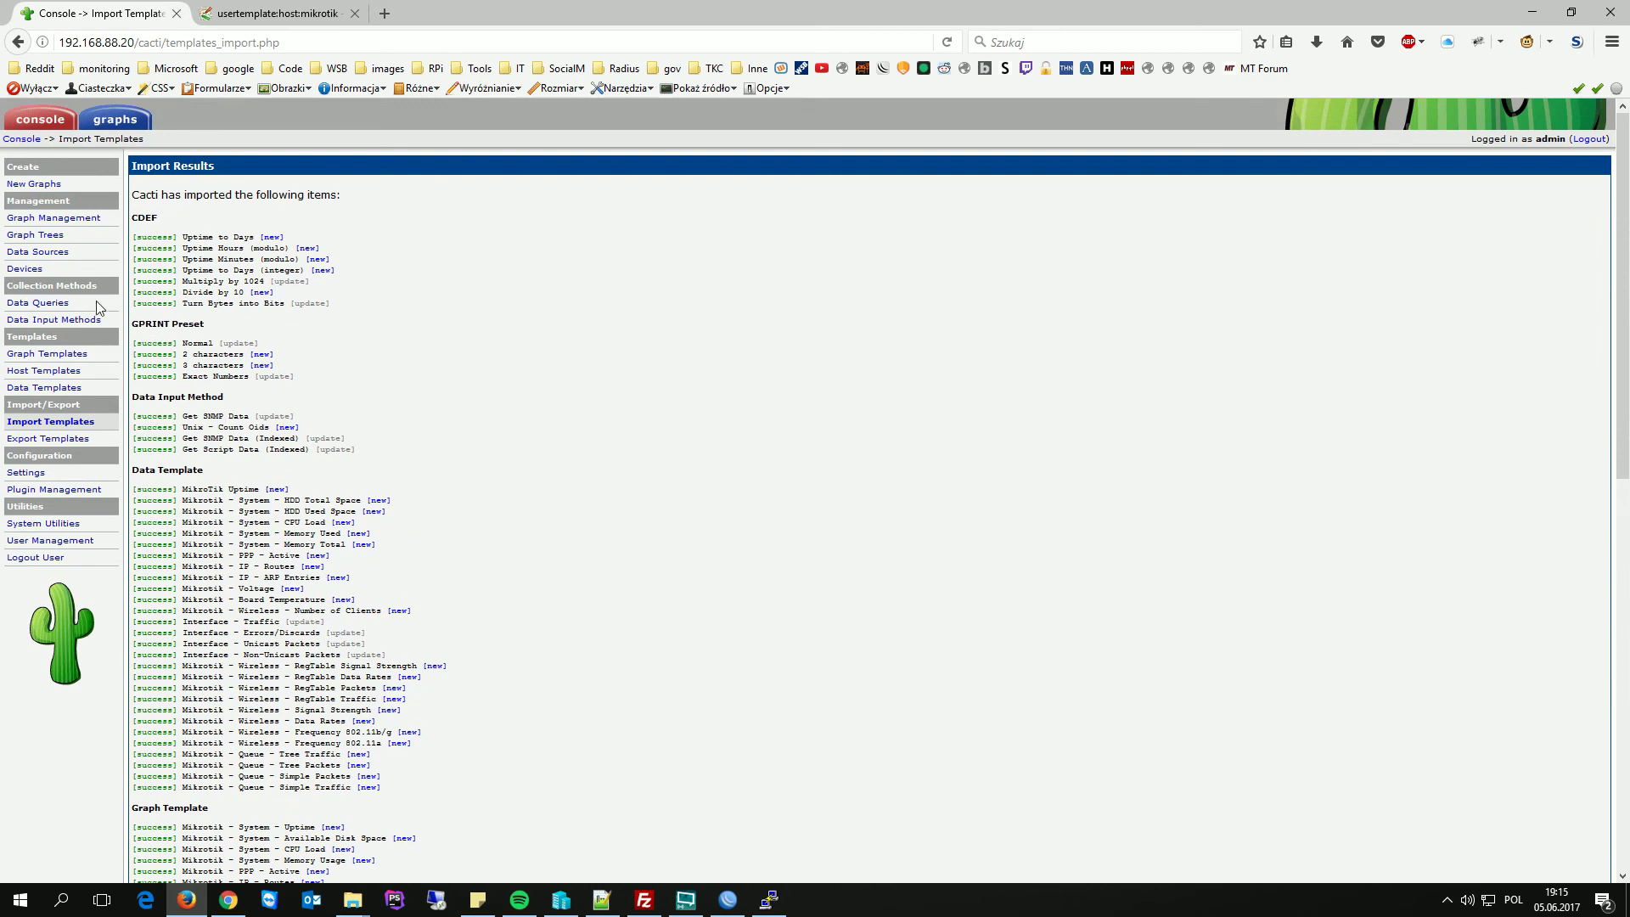
- Fill in the router's SNMP contact info and set trap version 2
{"action": "left_click", "coordinate": [33, 269]}
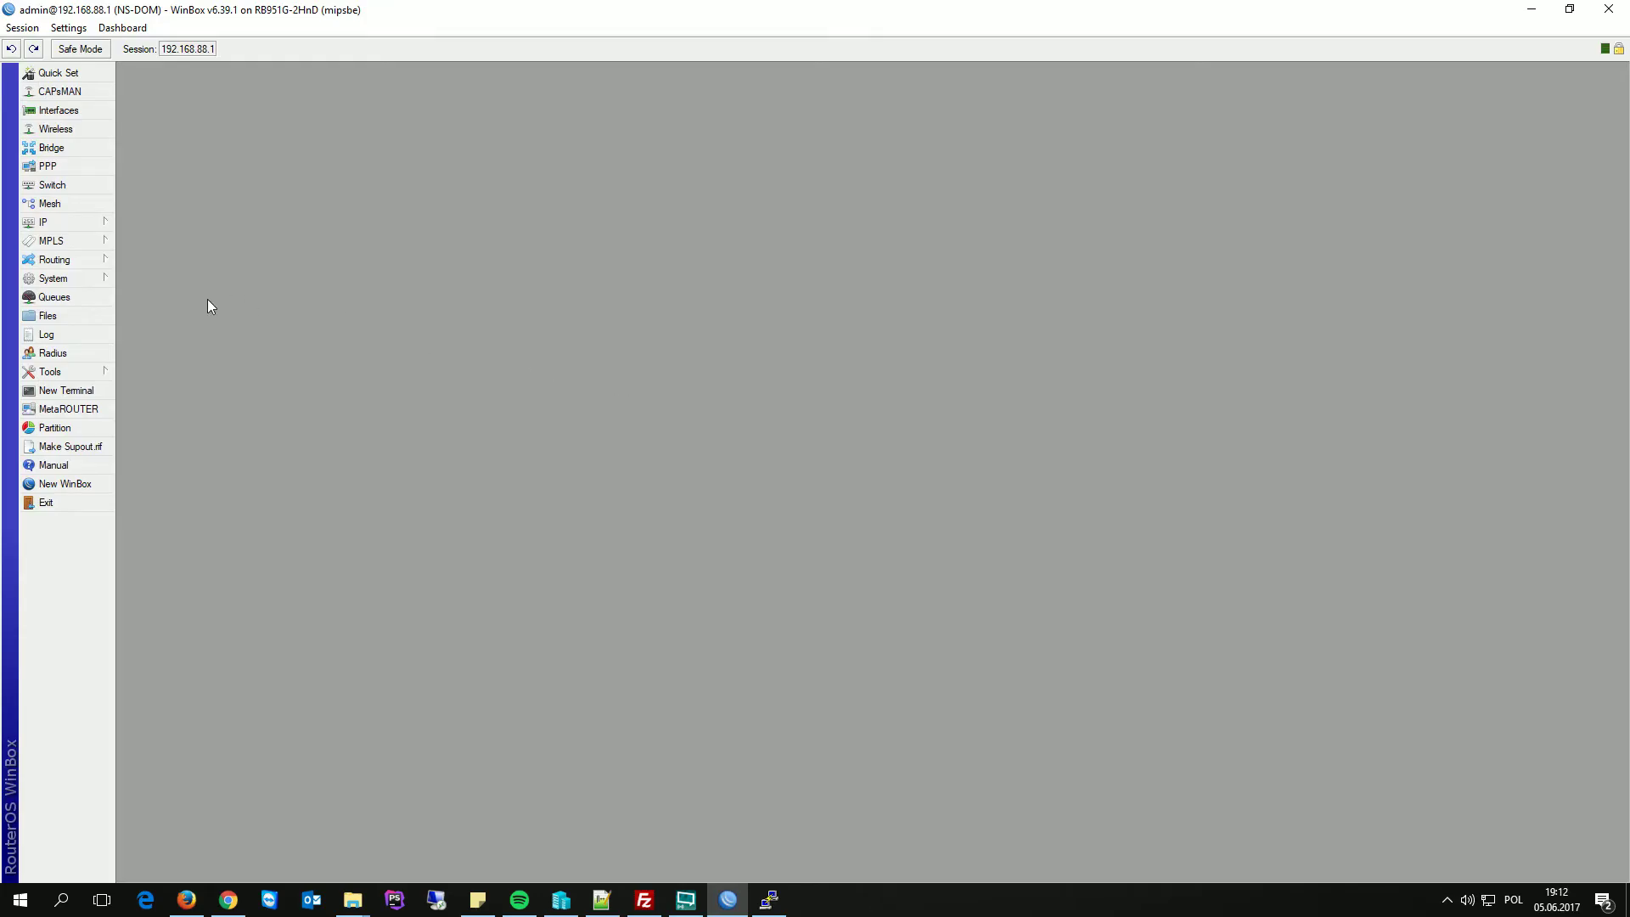
{"action": "left_click", "coordinate": [63, 221]}
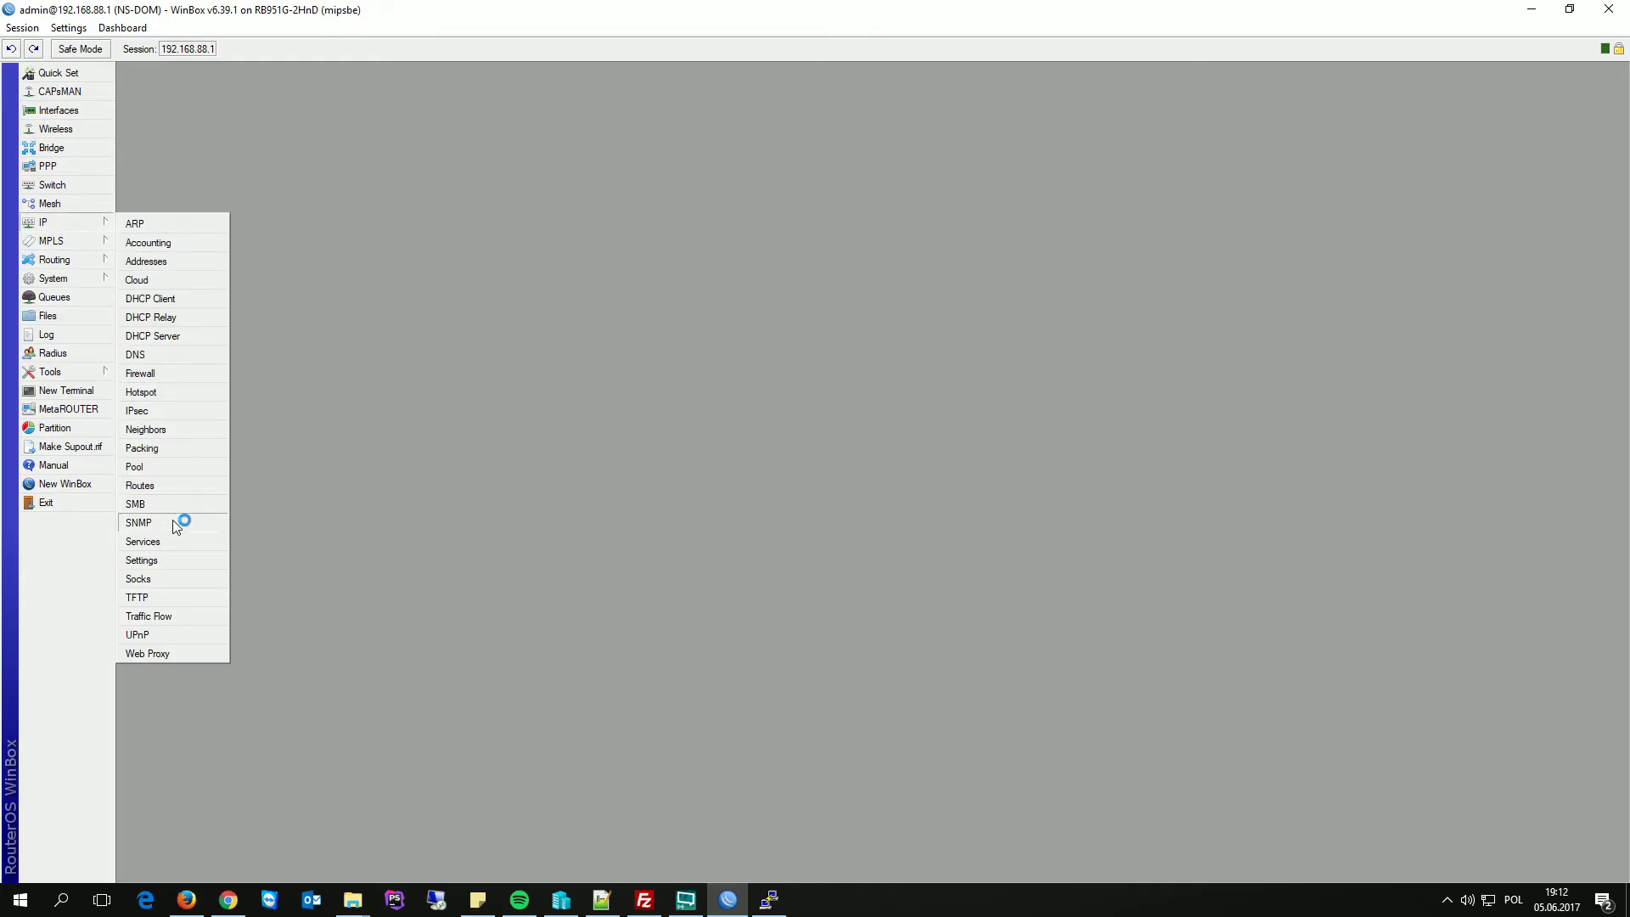
{"action": "left_click", "coordinate": [790, 404]}
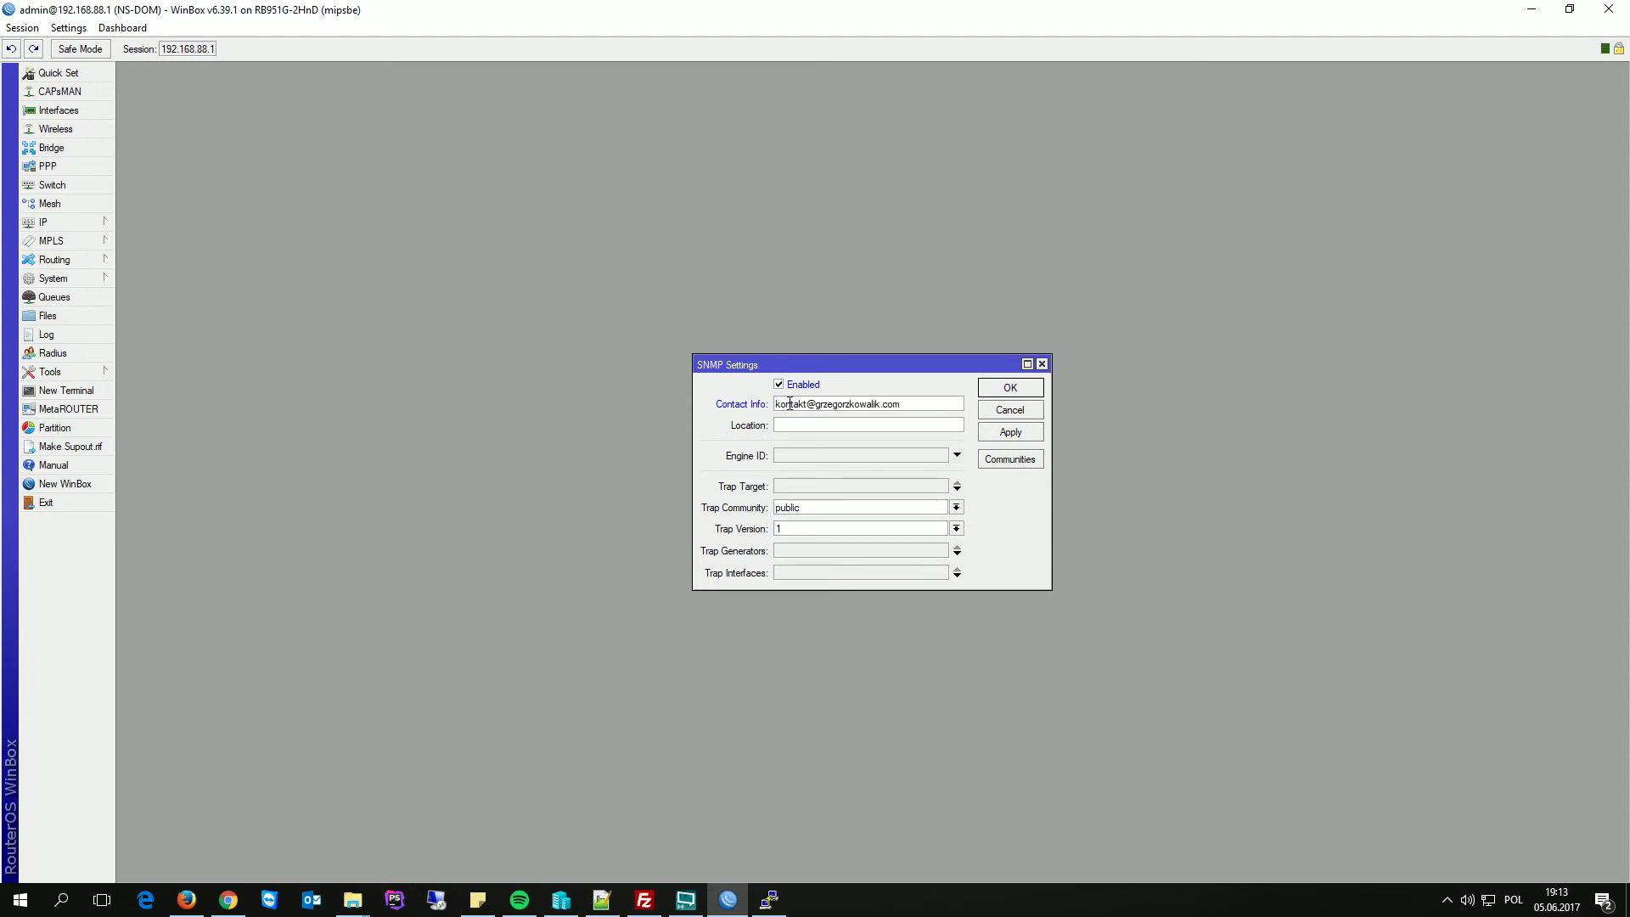
{"action": "left_click", "coordinate": [795, 528]}
{"action": "left_click", "coordinate": [794, 554]}
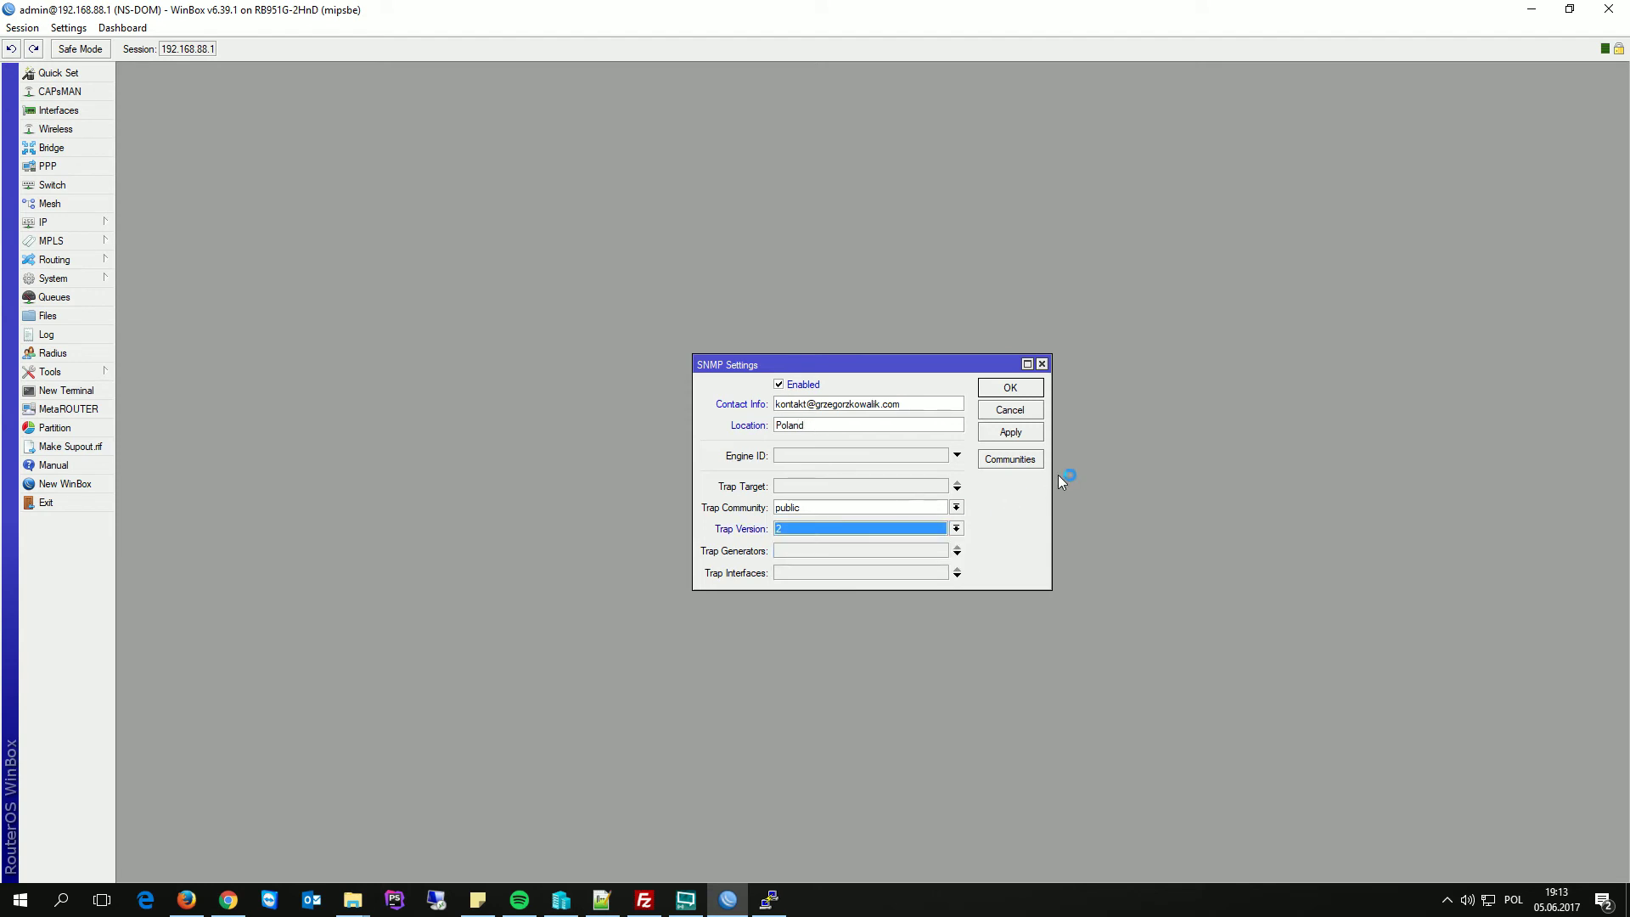
- Restrict the public community's addresses to 192.168.88.20 and save the SNMP settings
{"action": "left_click", "coordinate": [1011, 459]}
{"action": "double_click", "coordinate": [723, 401]}
{"action": "left_click", "coordinate": [867, 403]}
{"action": "double_click", "coordinate": [867, 403]}
{"action": "type", "text": "192.168.88.20"}
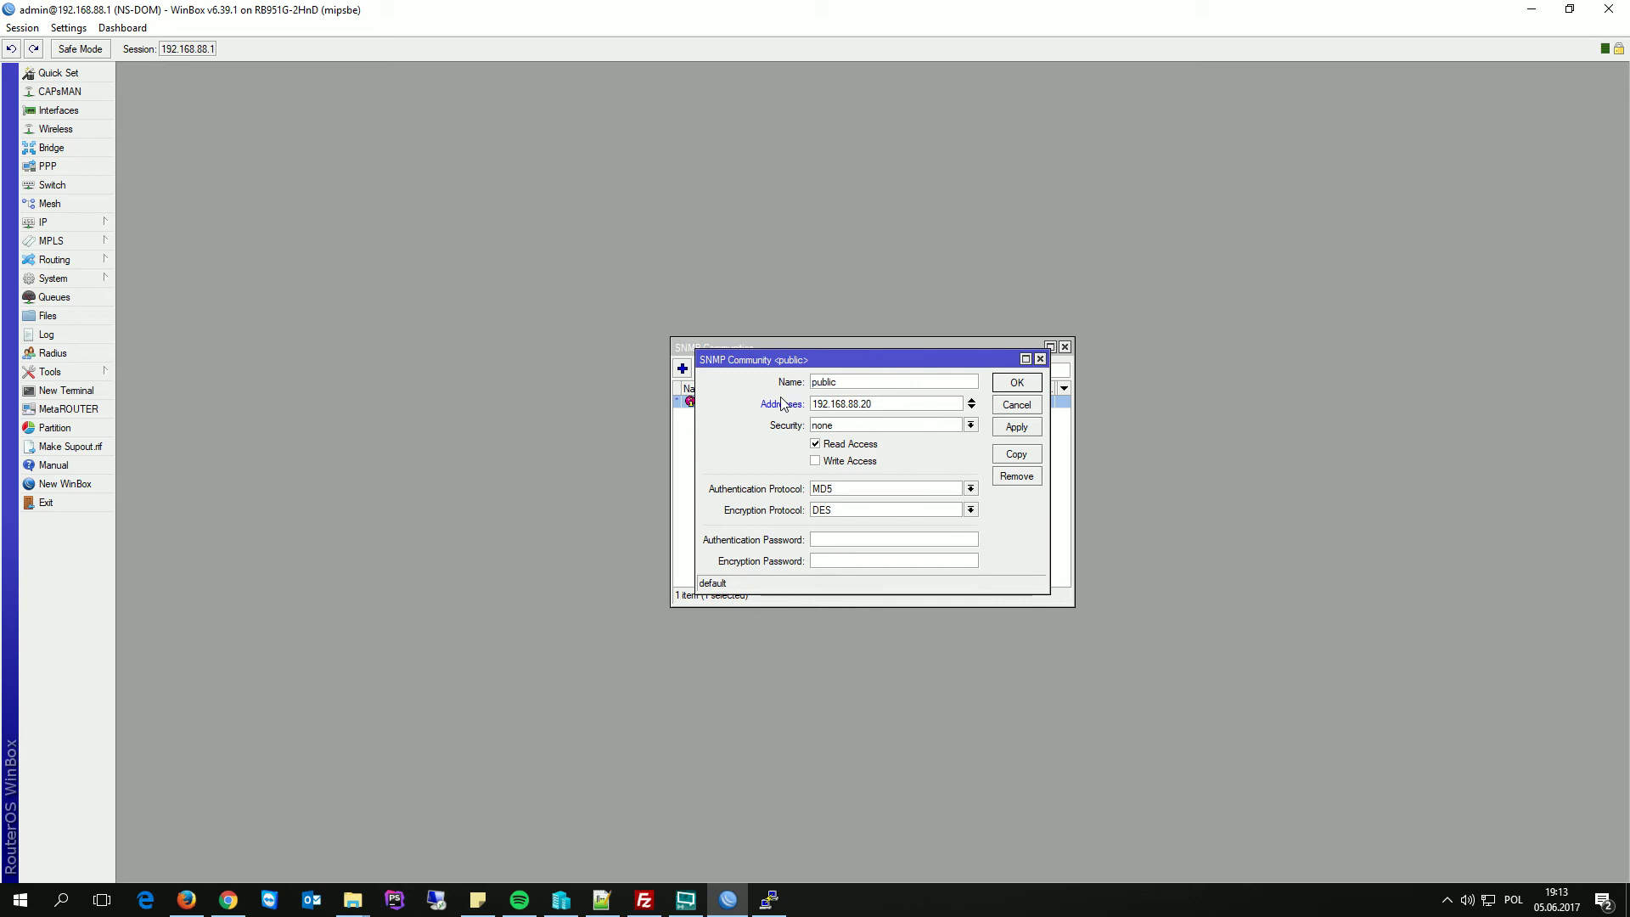
{"action": "left_click", "coordinate": [1023, 430]}
{"action": "left_click", "coordinate": [1018, 383]}
{"action": "left_click", "coordinate": [1065, 347]}
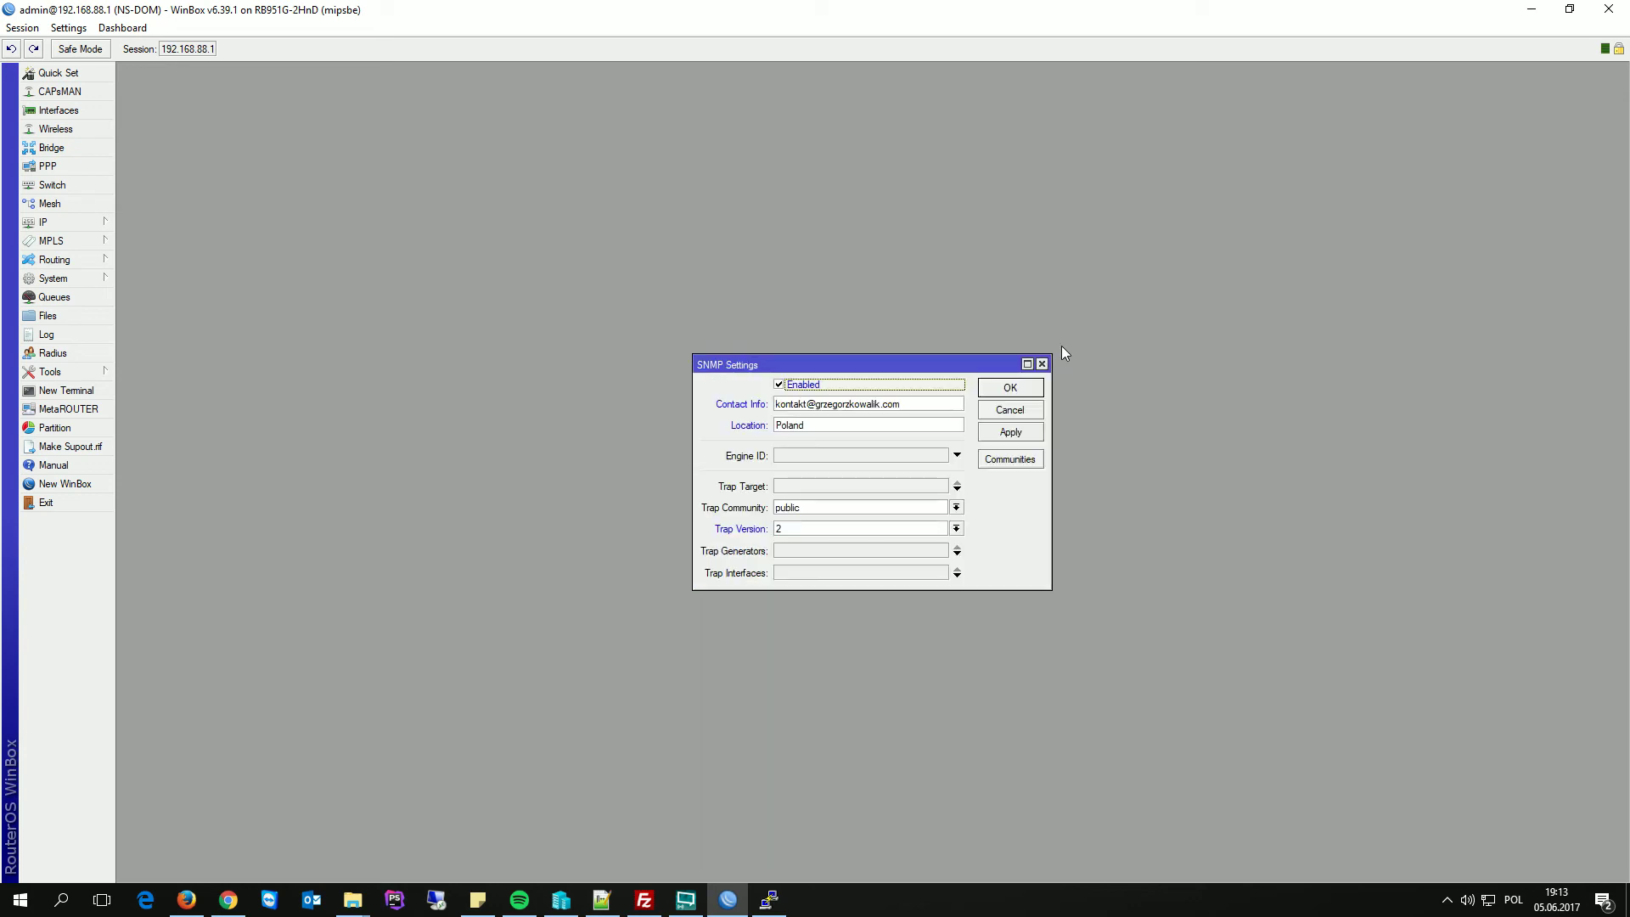
{"action": "left_click", "coordinate": [1010, 387]}
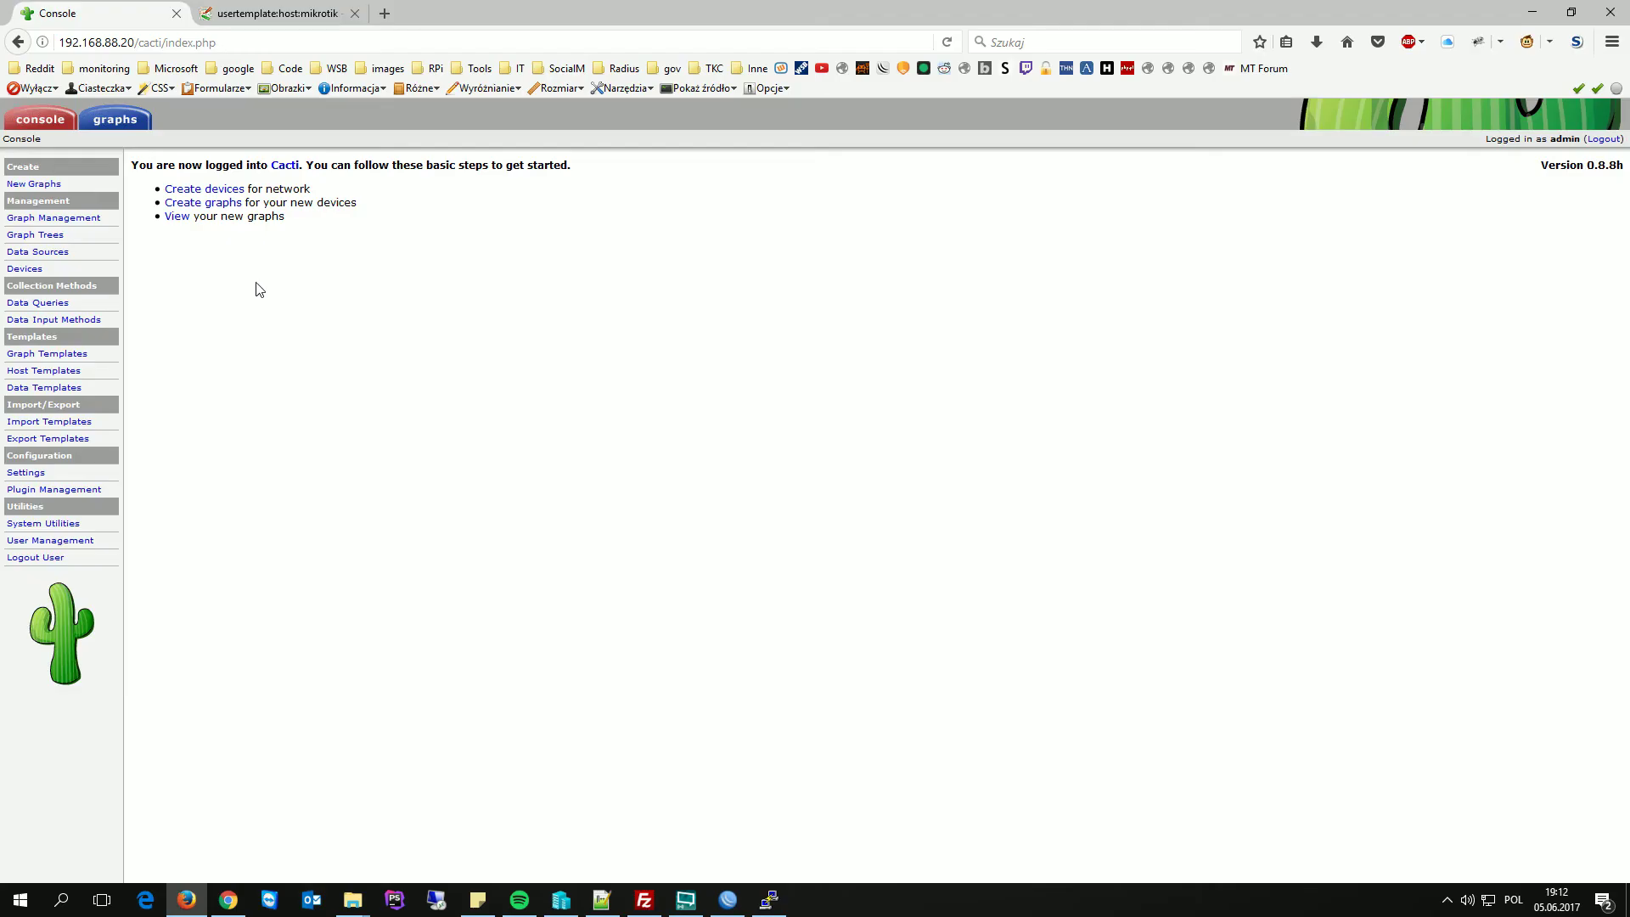
- Create device MT, hostname 192.168.88.1, with host template MikroTik and SNMP Version 2
{"action": "left_click", "coordinate": [30, 270]}
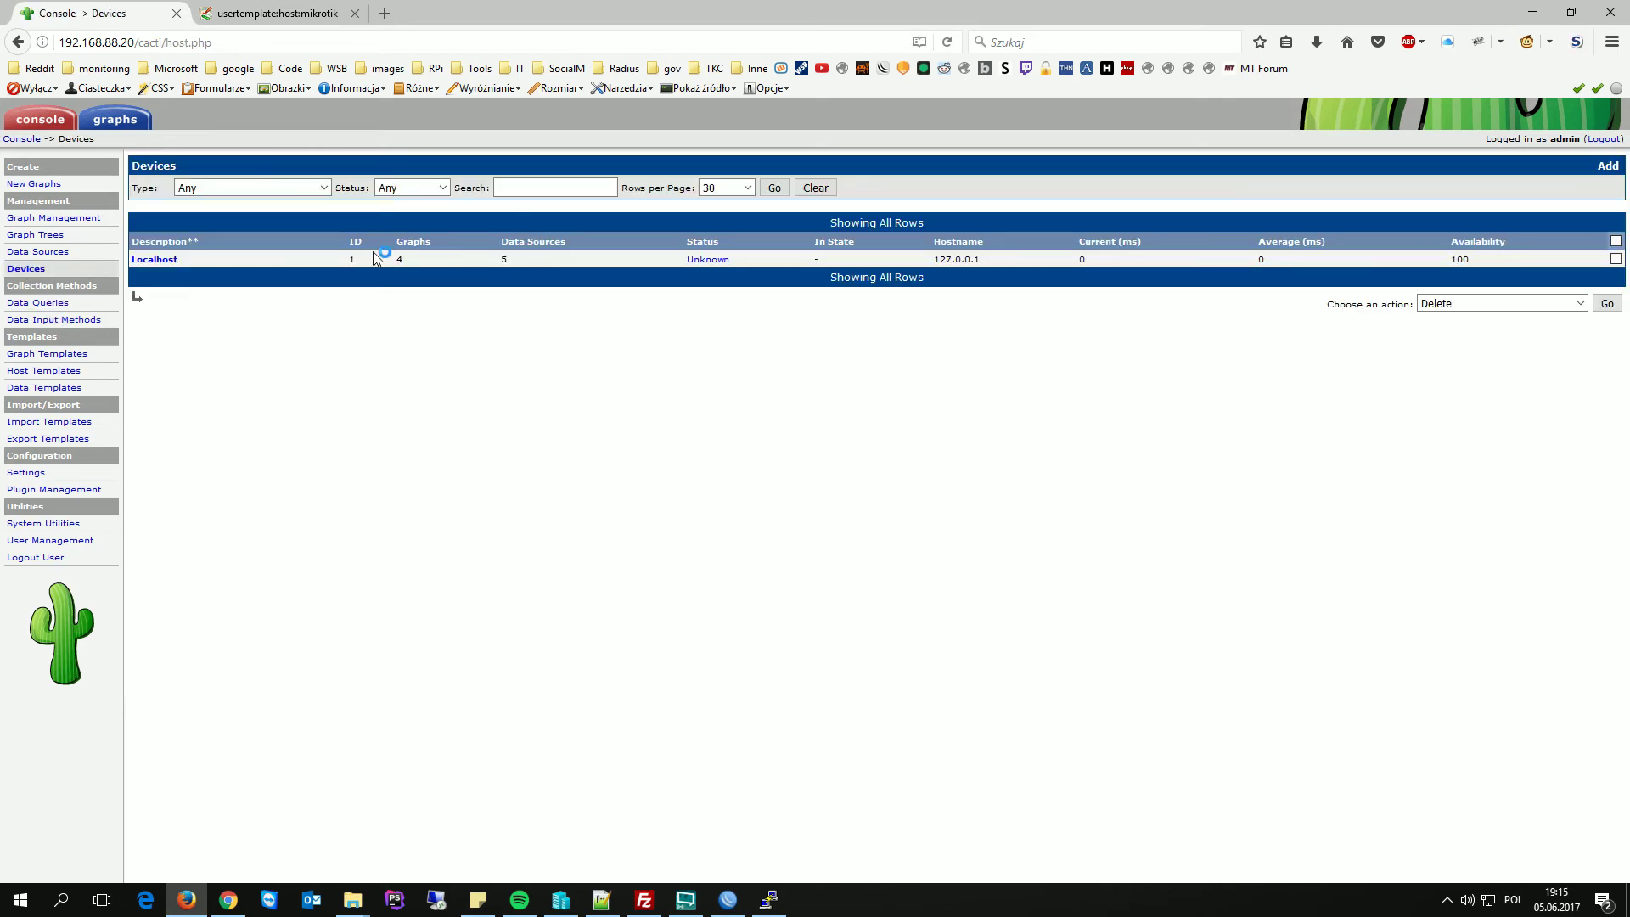
{"action": "left_click", "coordinate": [1607, 167]}
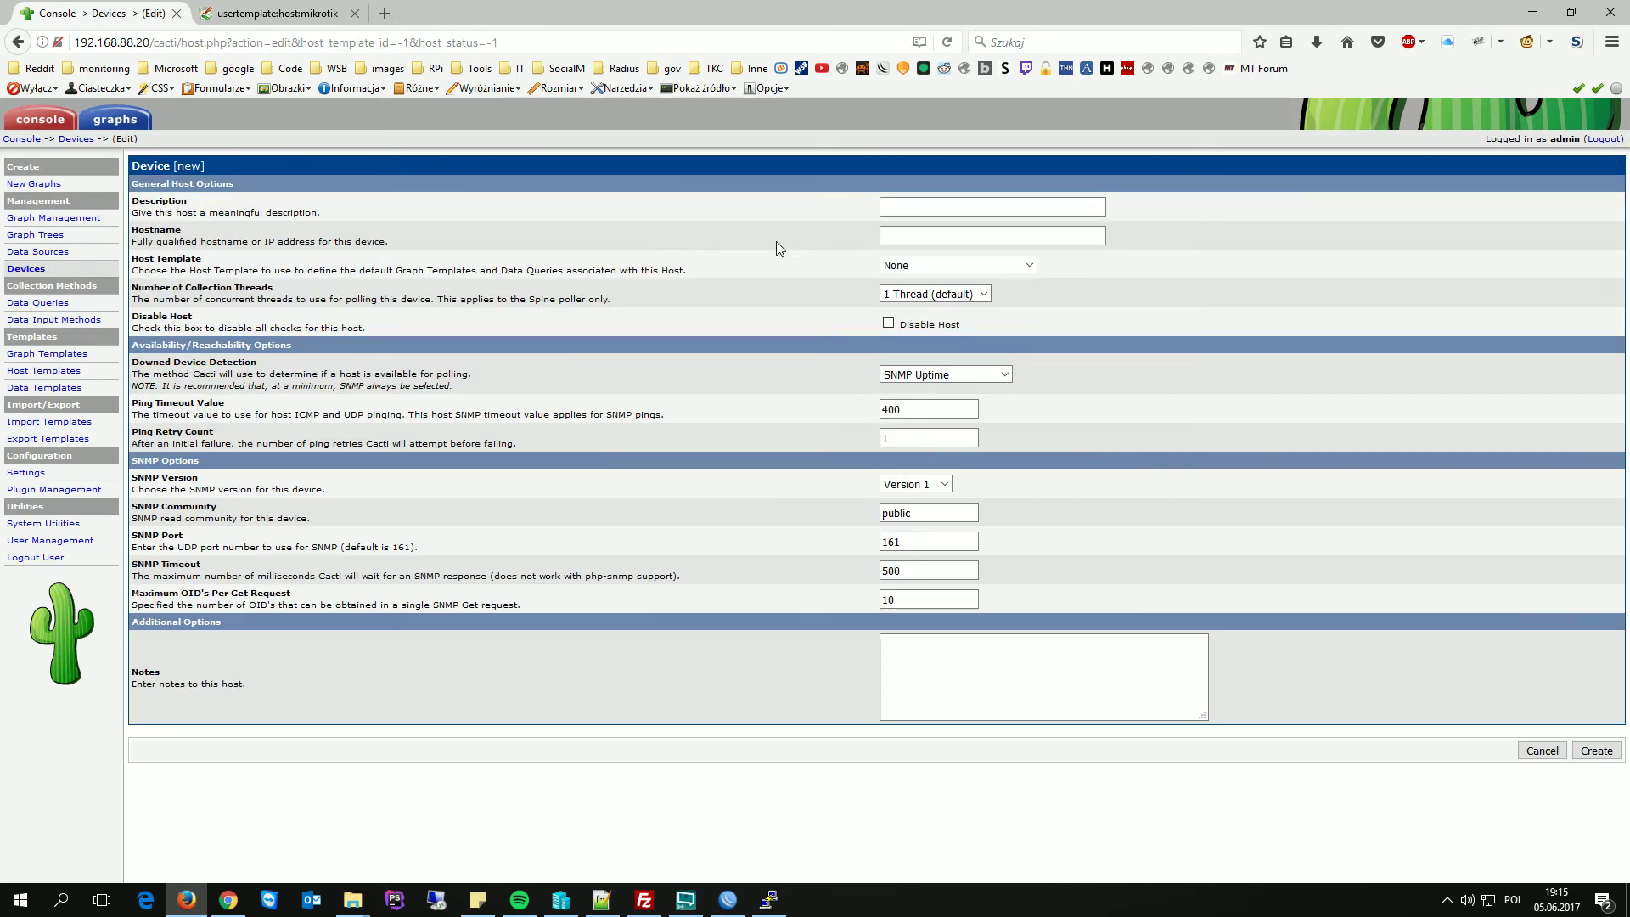
{"action": "left_click", "coordinate": [909, 211]}
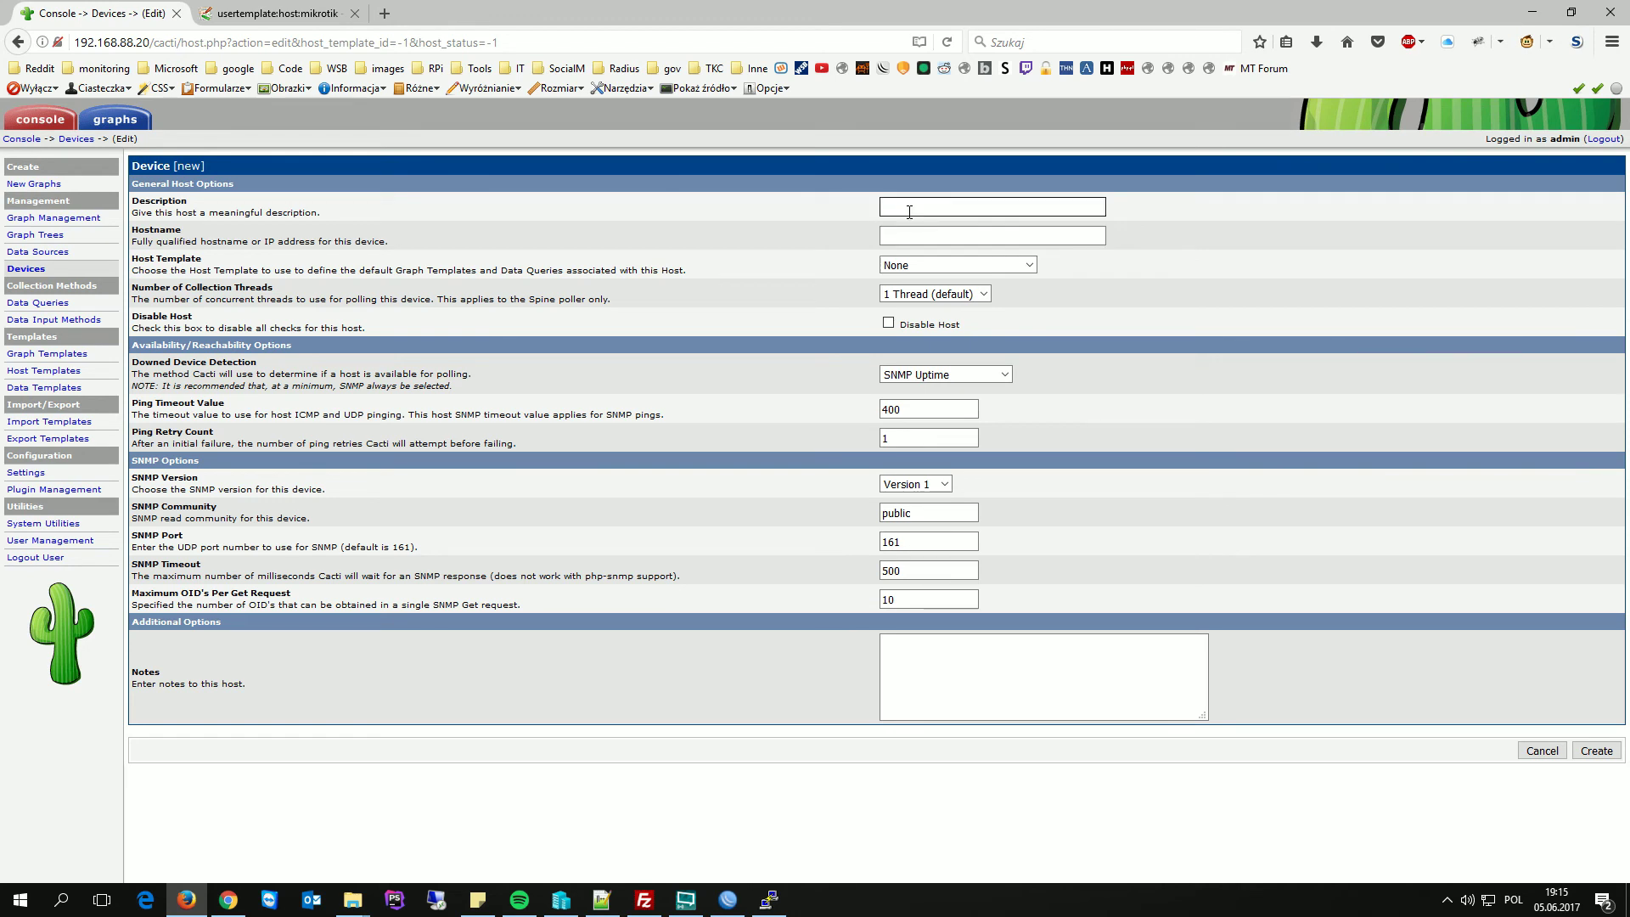
{"action": "key", "text": "Tab"}
{"action": "type", "text": "192.168"}
{"action": "left_click", "coordinate": [933, 266]}
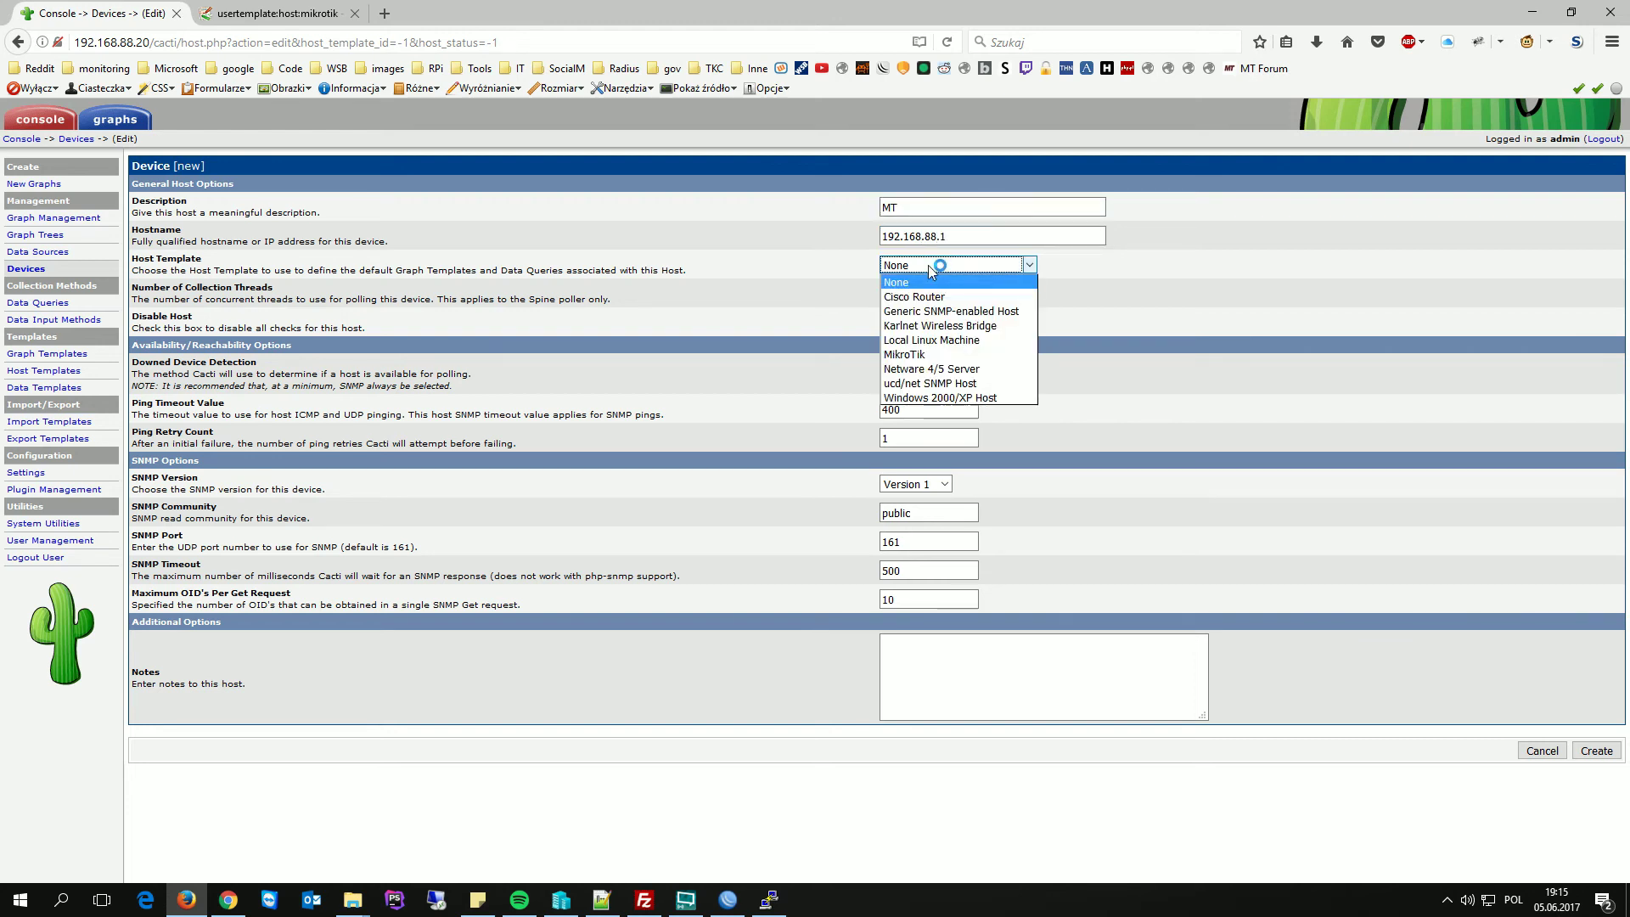
{"action": "left_click", "coordinate": [919, 355]}
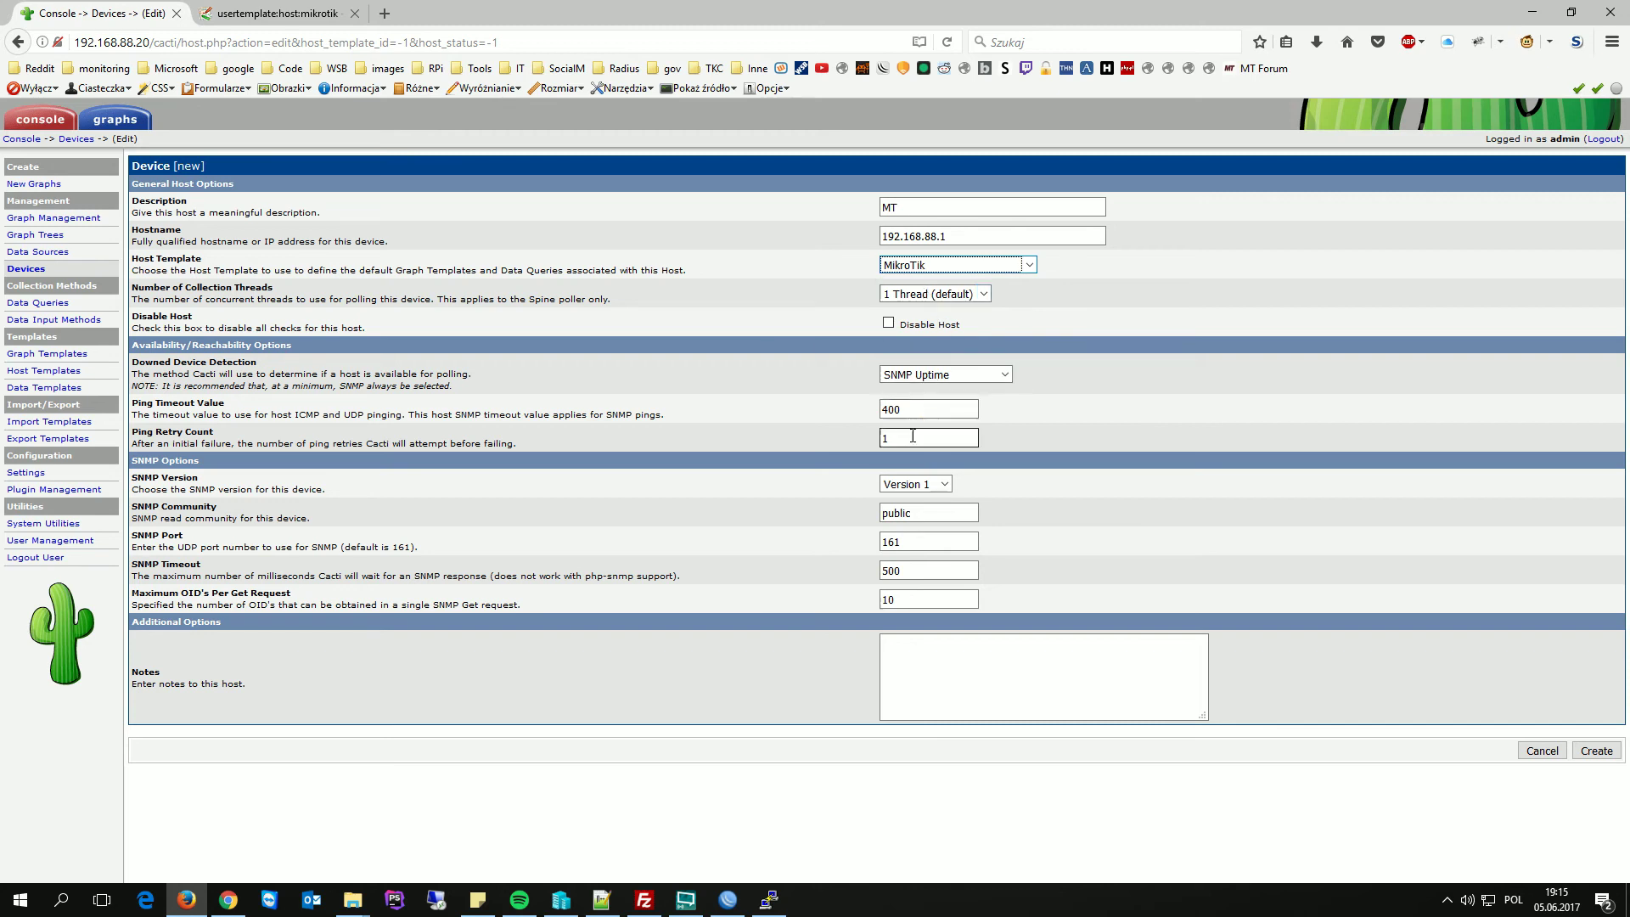
{"action": "left_click", "coordinate": [913, 481]}
{"action": "left_click", "coordinate": [912, 517]}
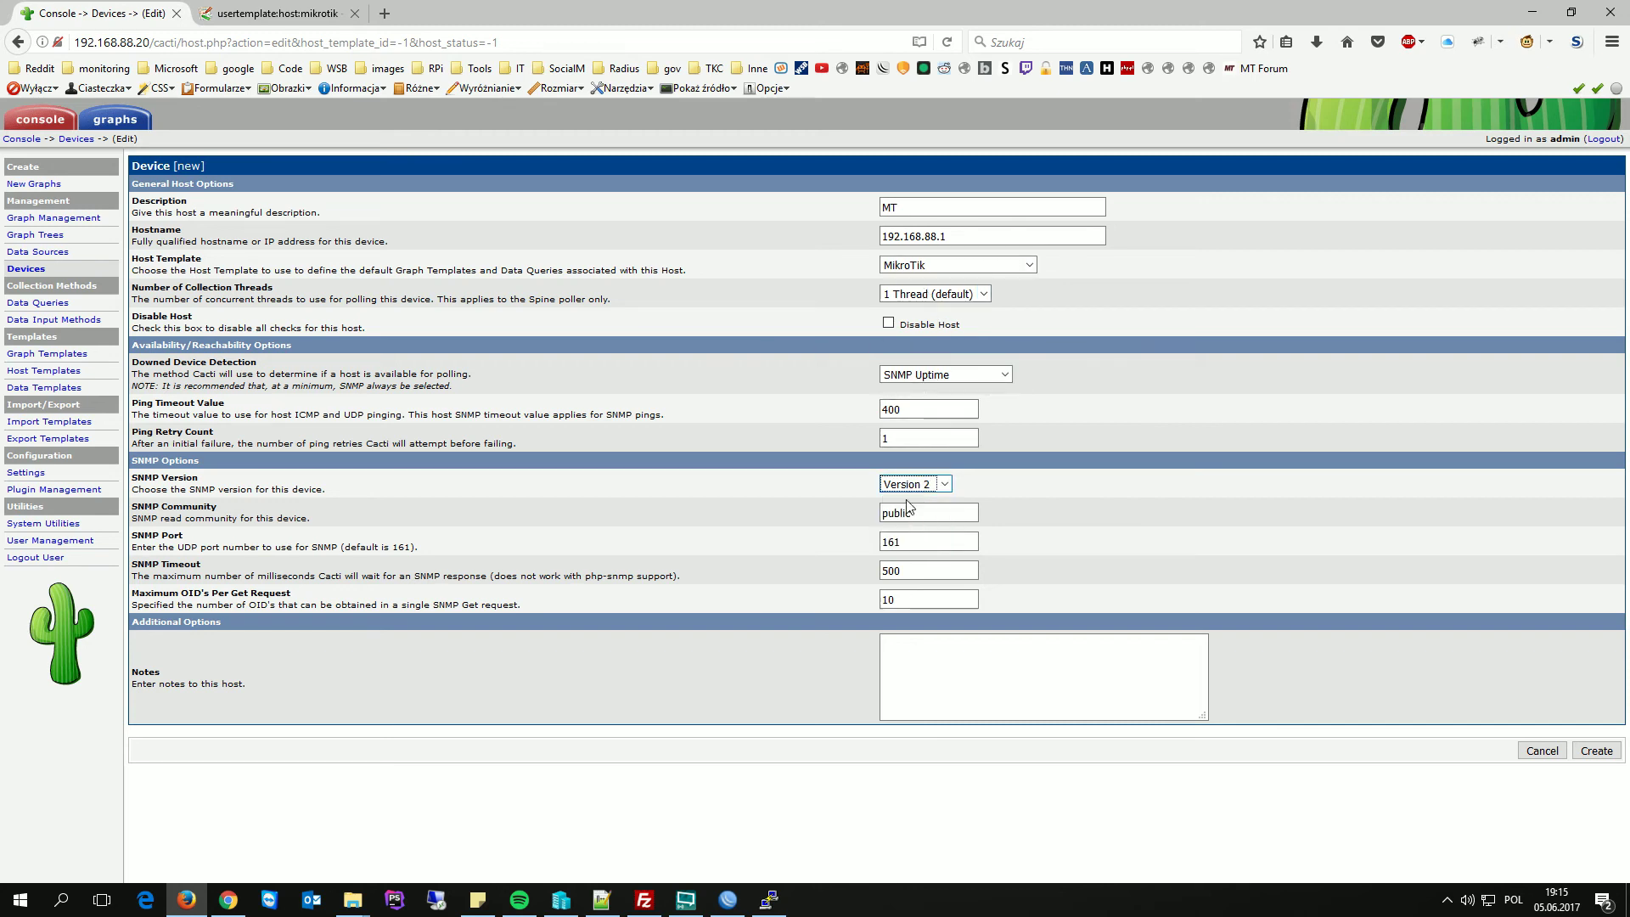
{"action": "left_click", "coordinate": [1596, 751]}
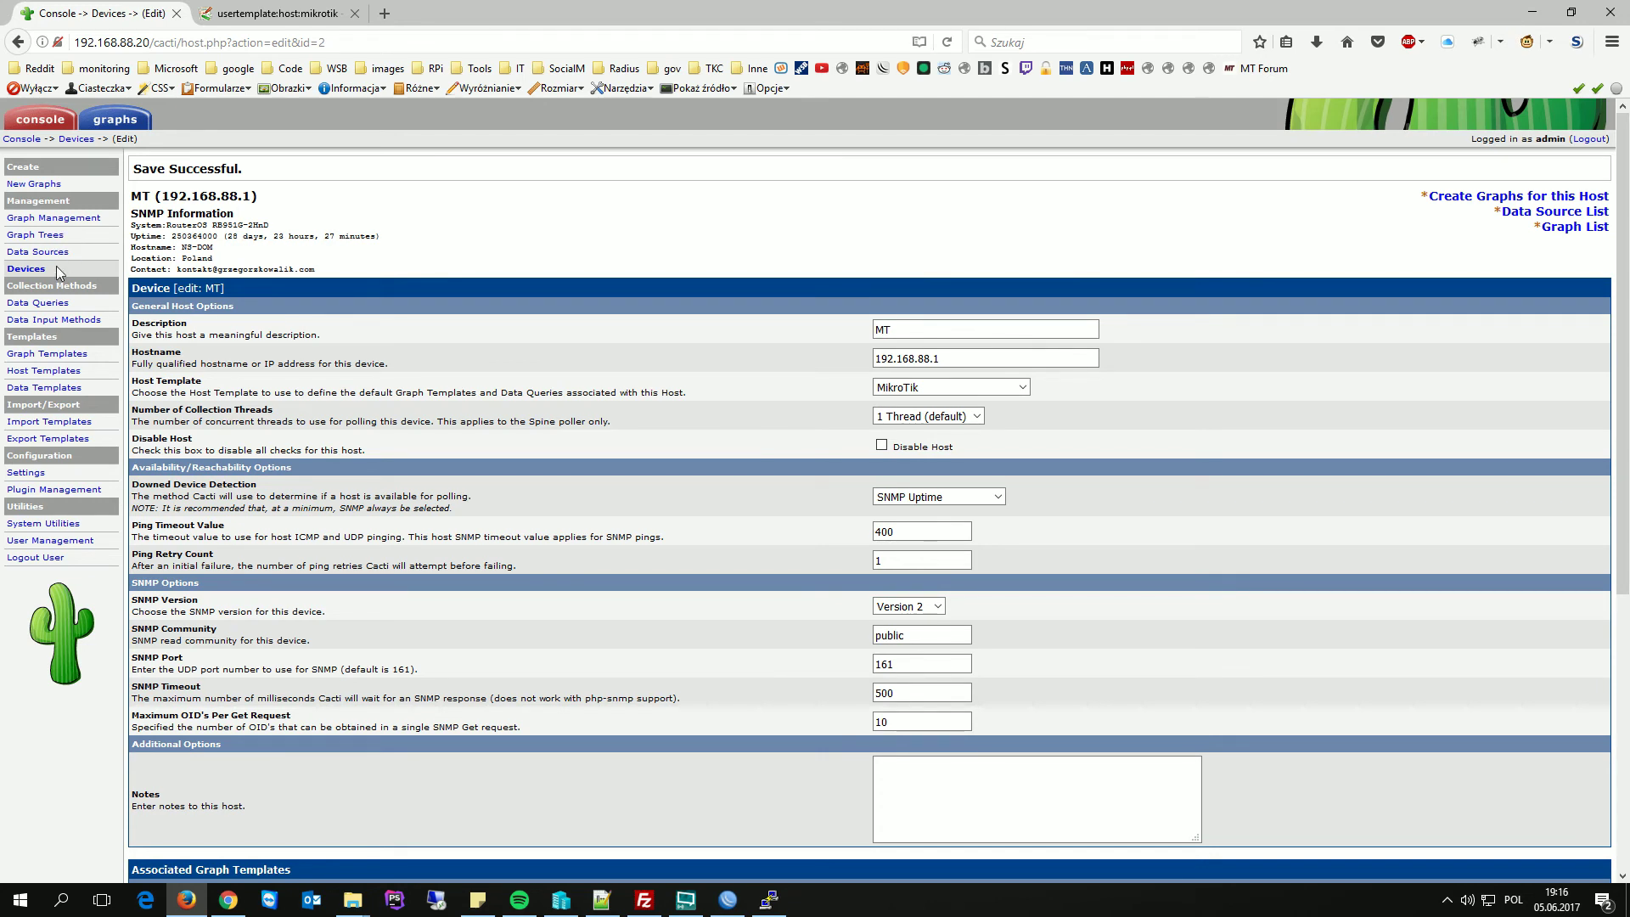
- Add a graph tree named Routery, then go to the New Graphs page
{"action": "left_click", "coordinate": [42, 236]}
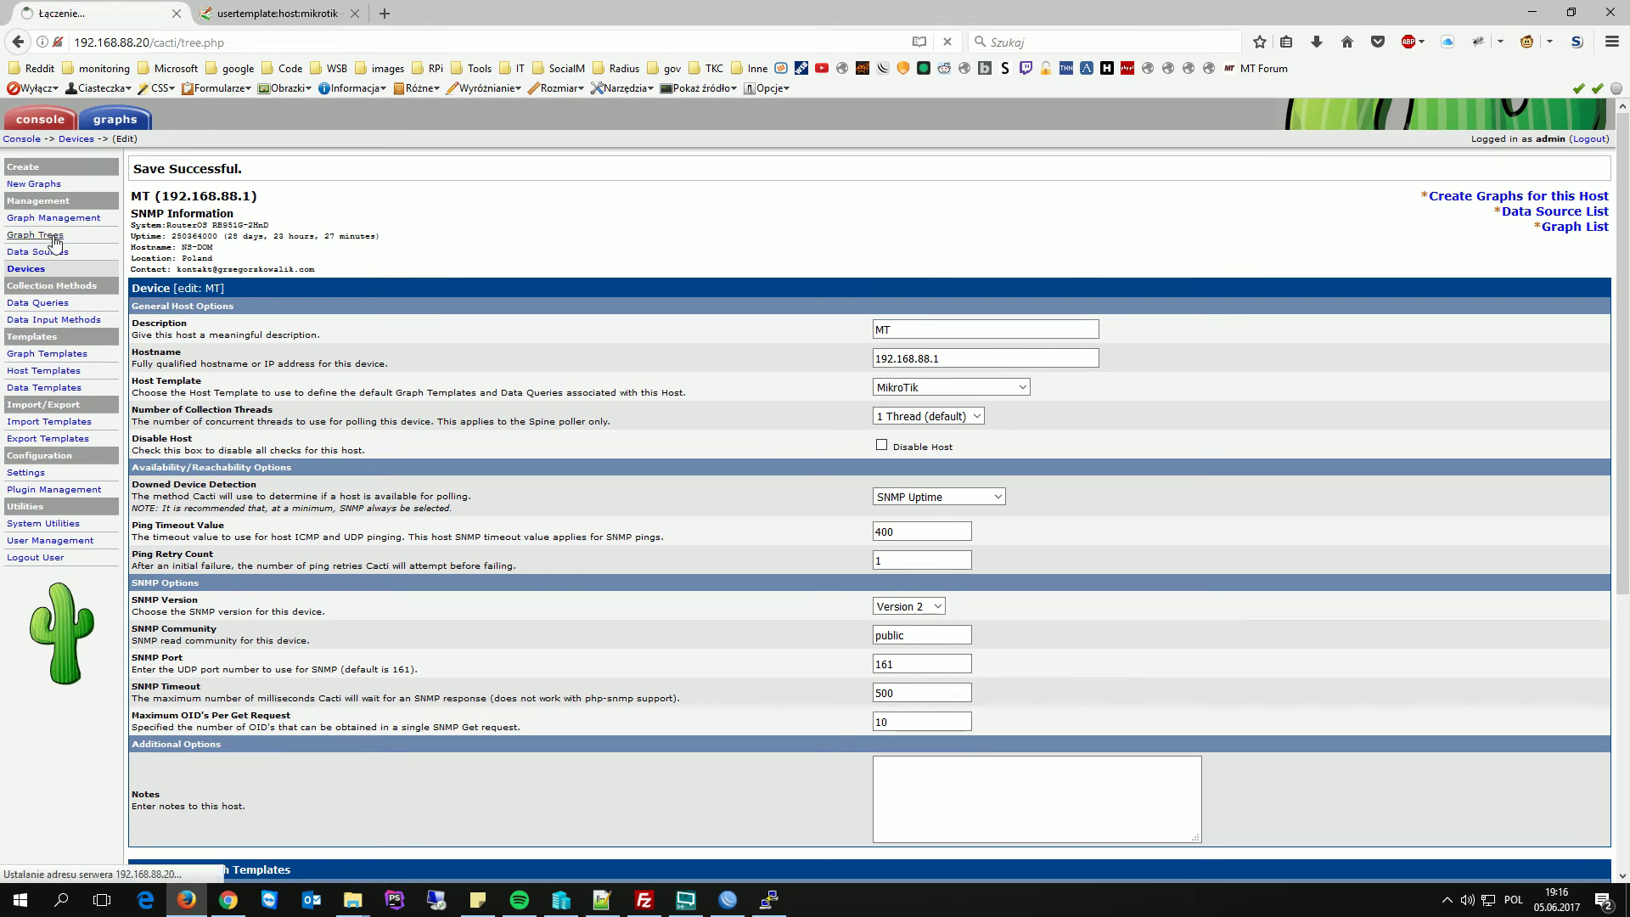
{"action": "left_click", "coordinate": [1609, 165]}
{"action": "left_click", "coordinate": [1057, 194]}
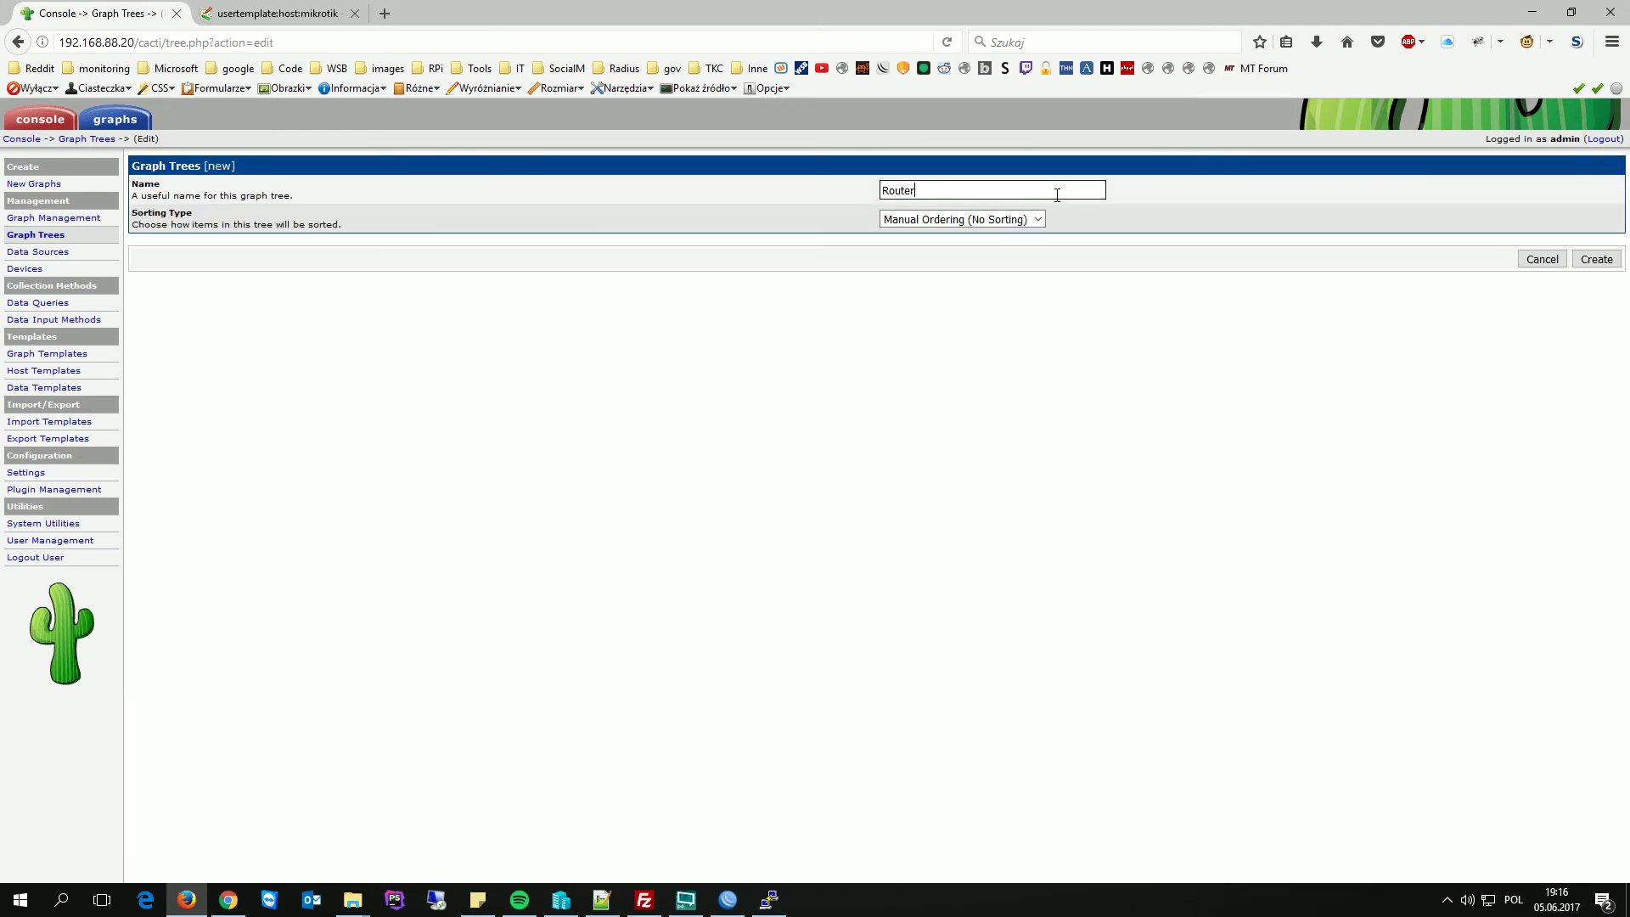
{"action": "left_click", "coordinate": [1595, 259]}
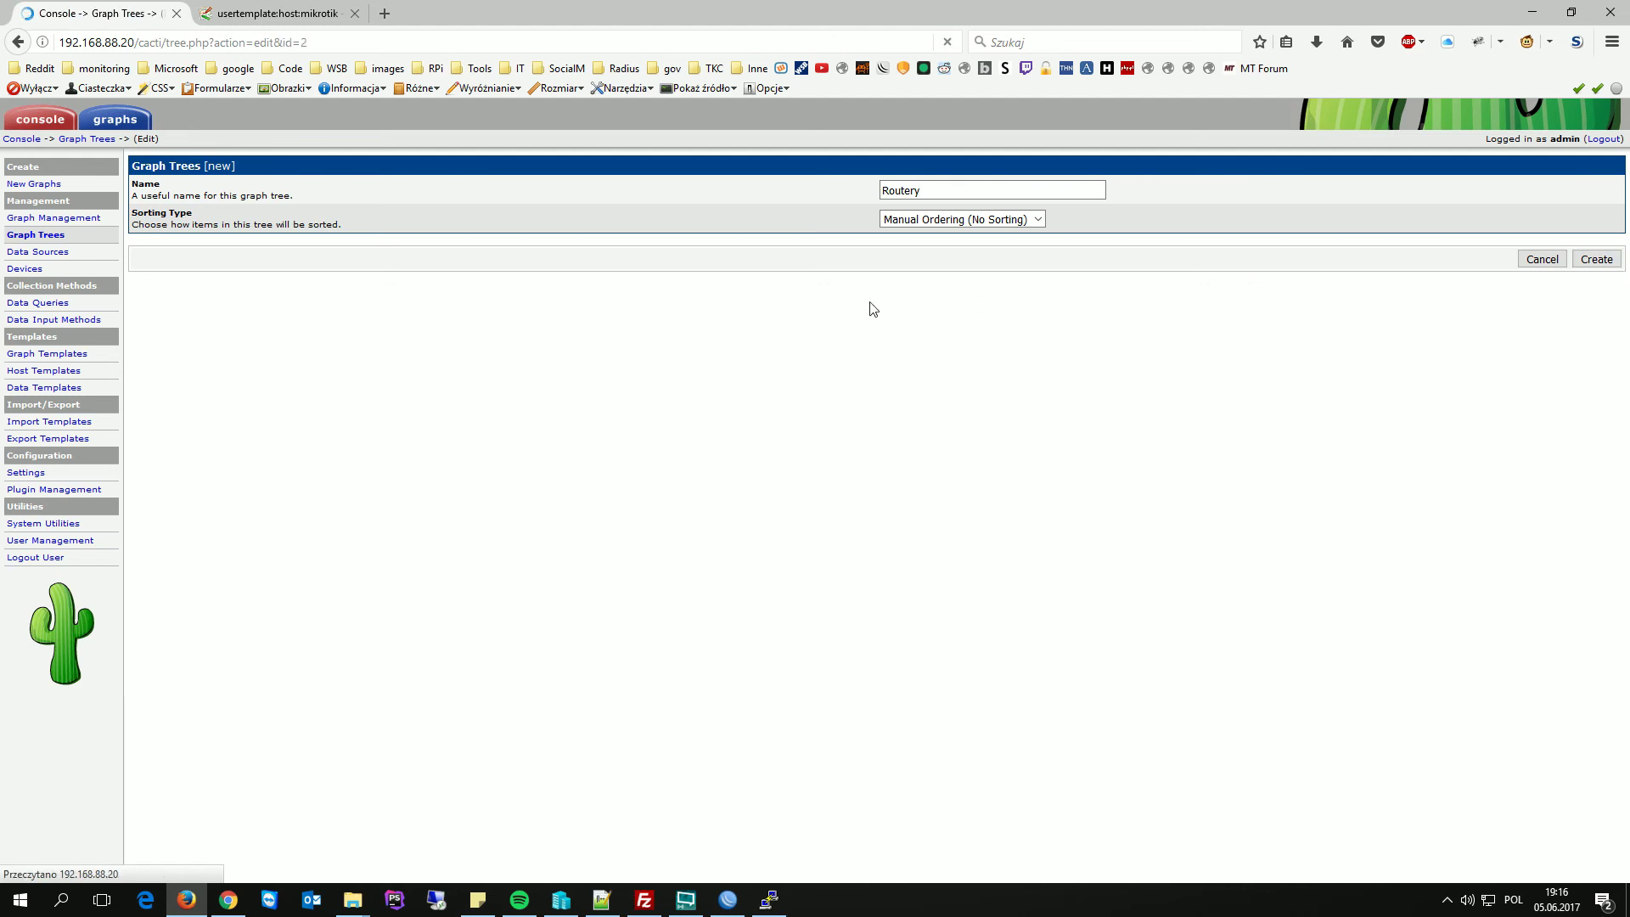
{"action": "left_click", "coordinate": [36, 184]}
- For host MT, create an In/Out Bits traffic graph on the ether1-gateway interface
{"action": "left_click", "coordinate": [280, 195]}
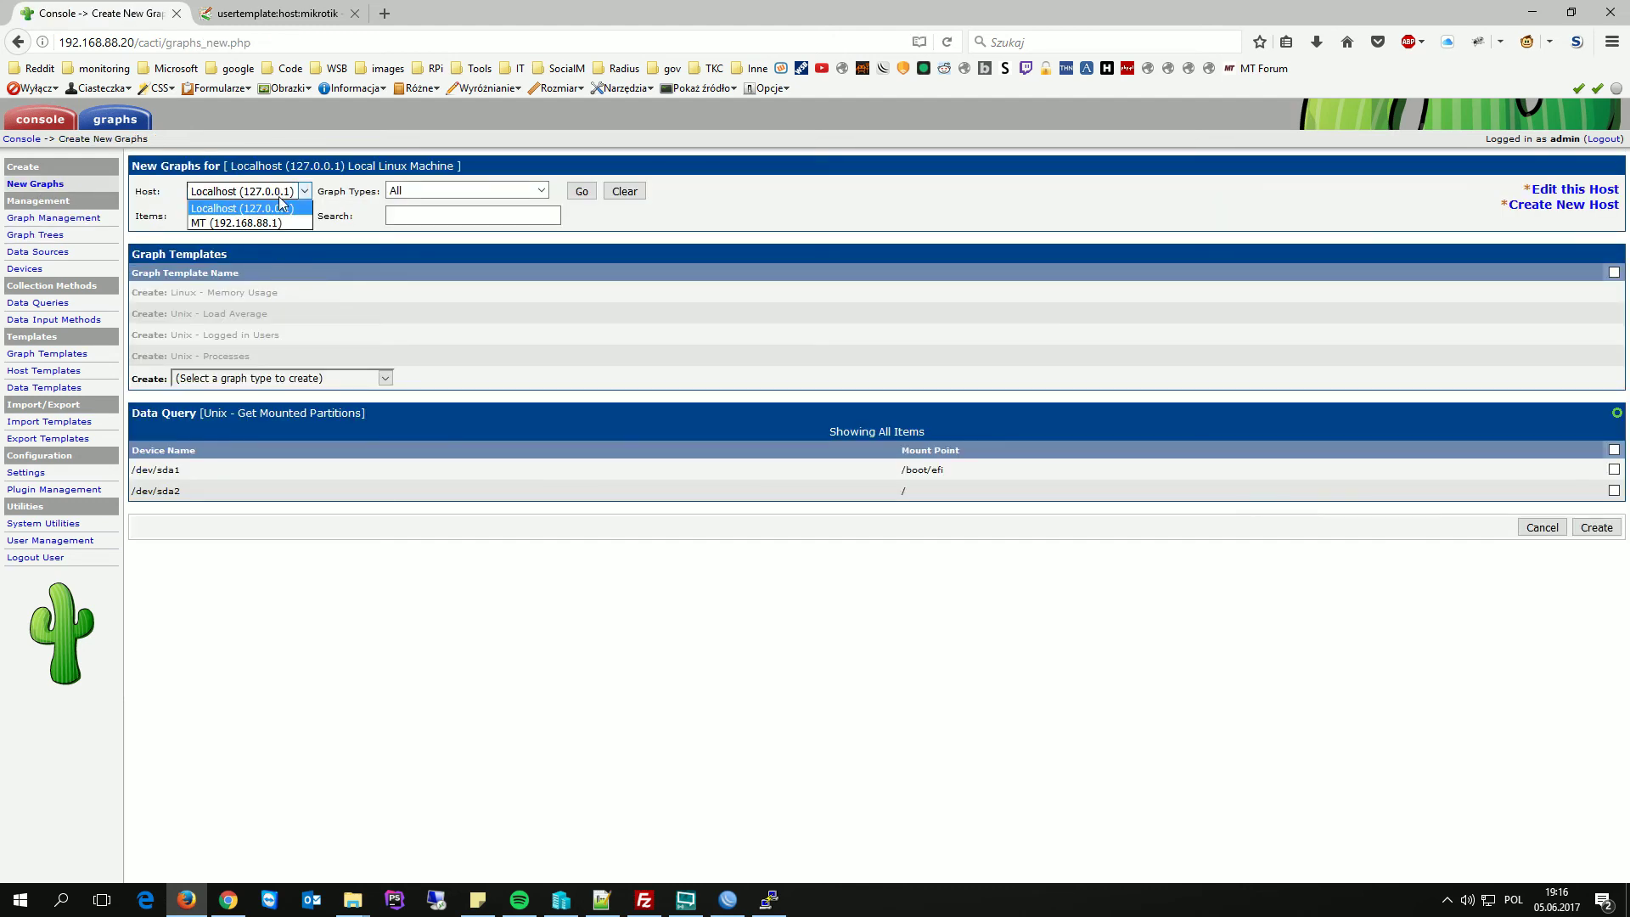
{"action": "left_click", "coordinate": [253, 223]}
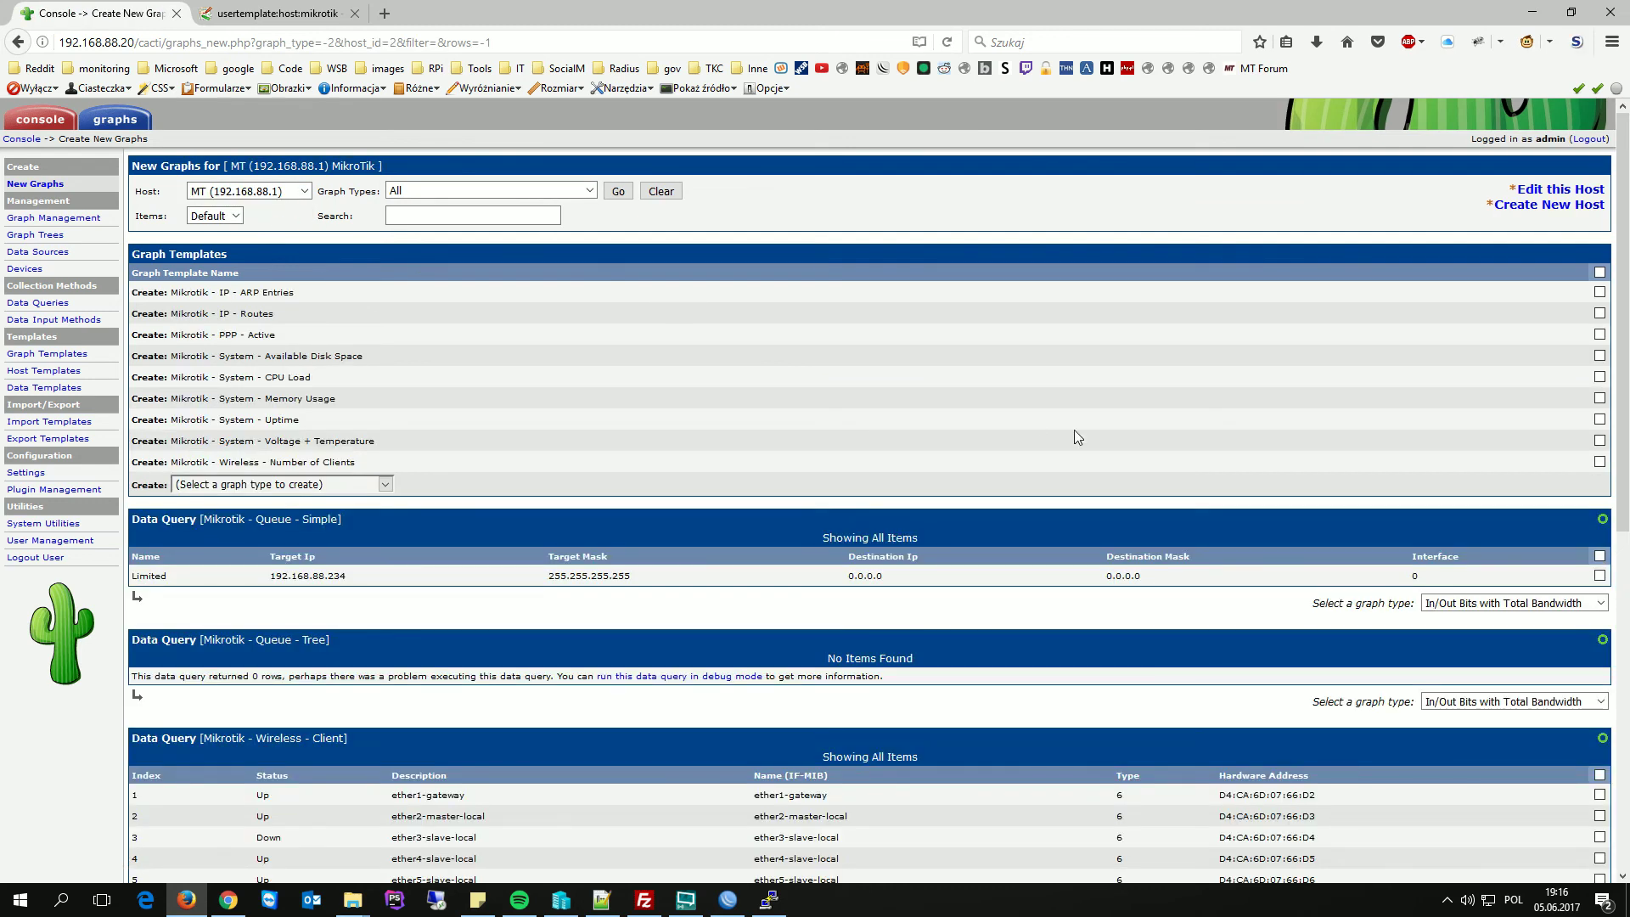
{"action": "scroll", "coordinate": [1235, 440], "scroll_direction": "down", "scroll_amount": 7}
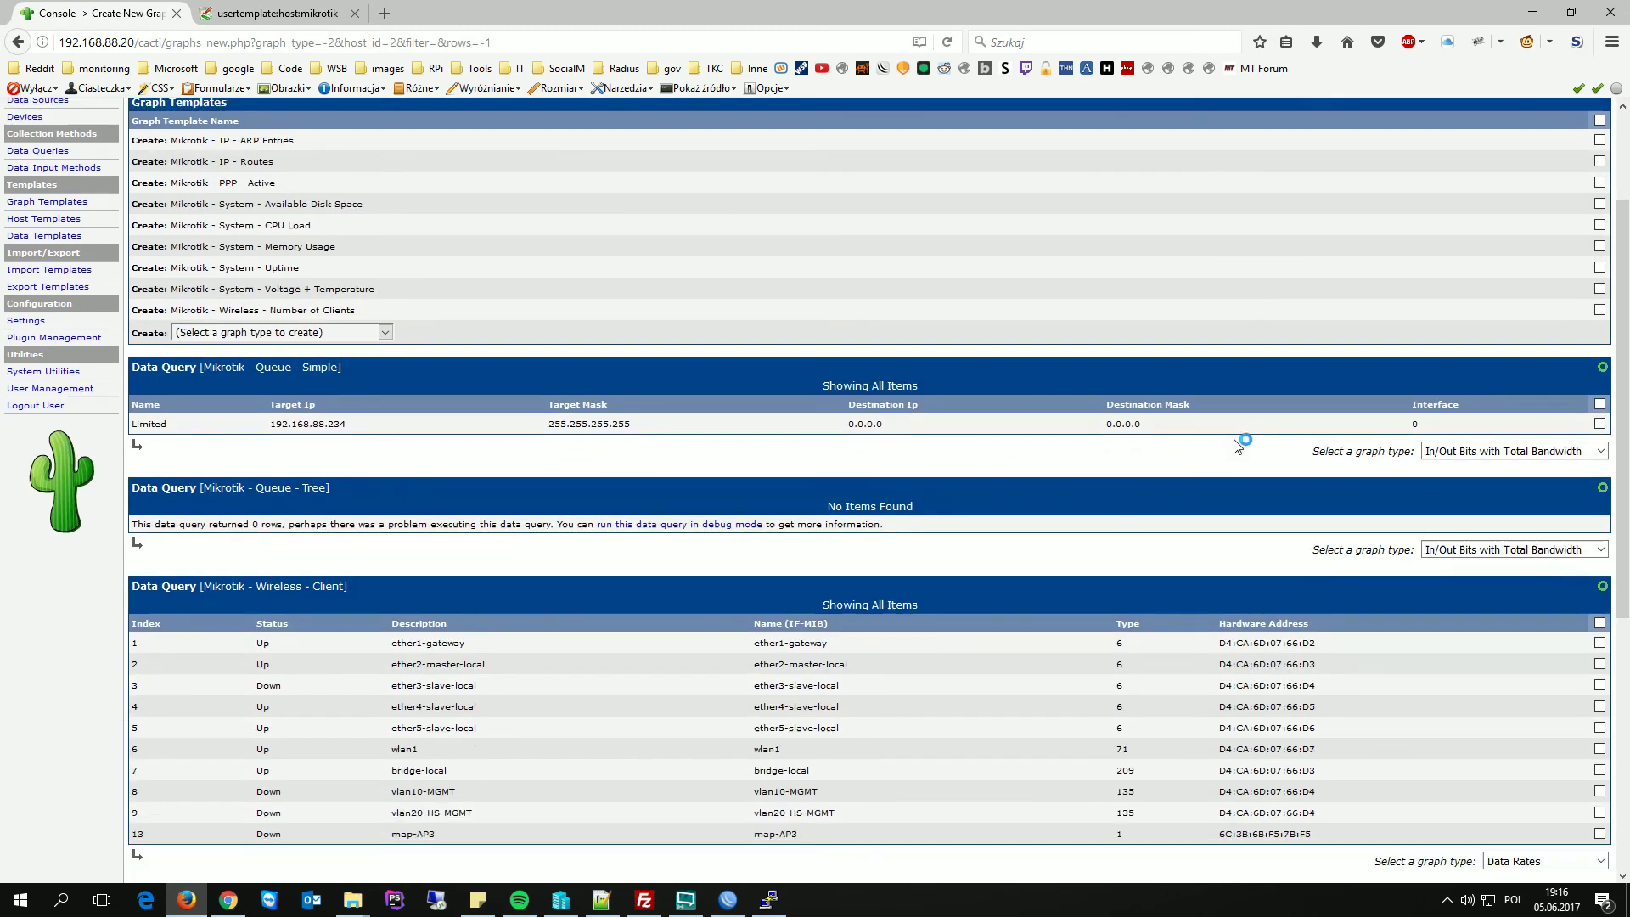
{"action": "left_click", "coordinate": [1600, 612]}
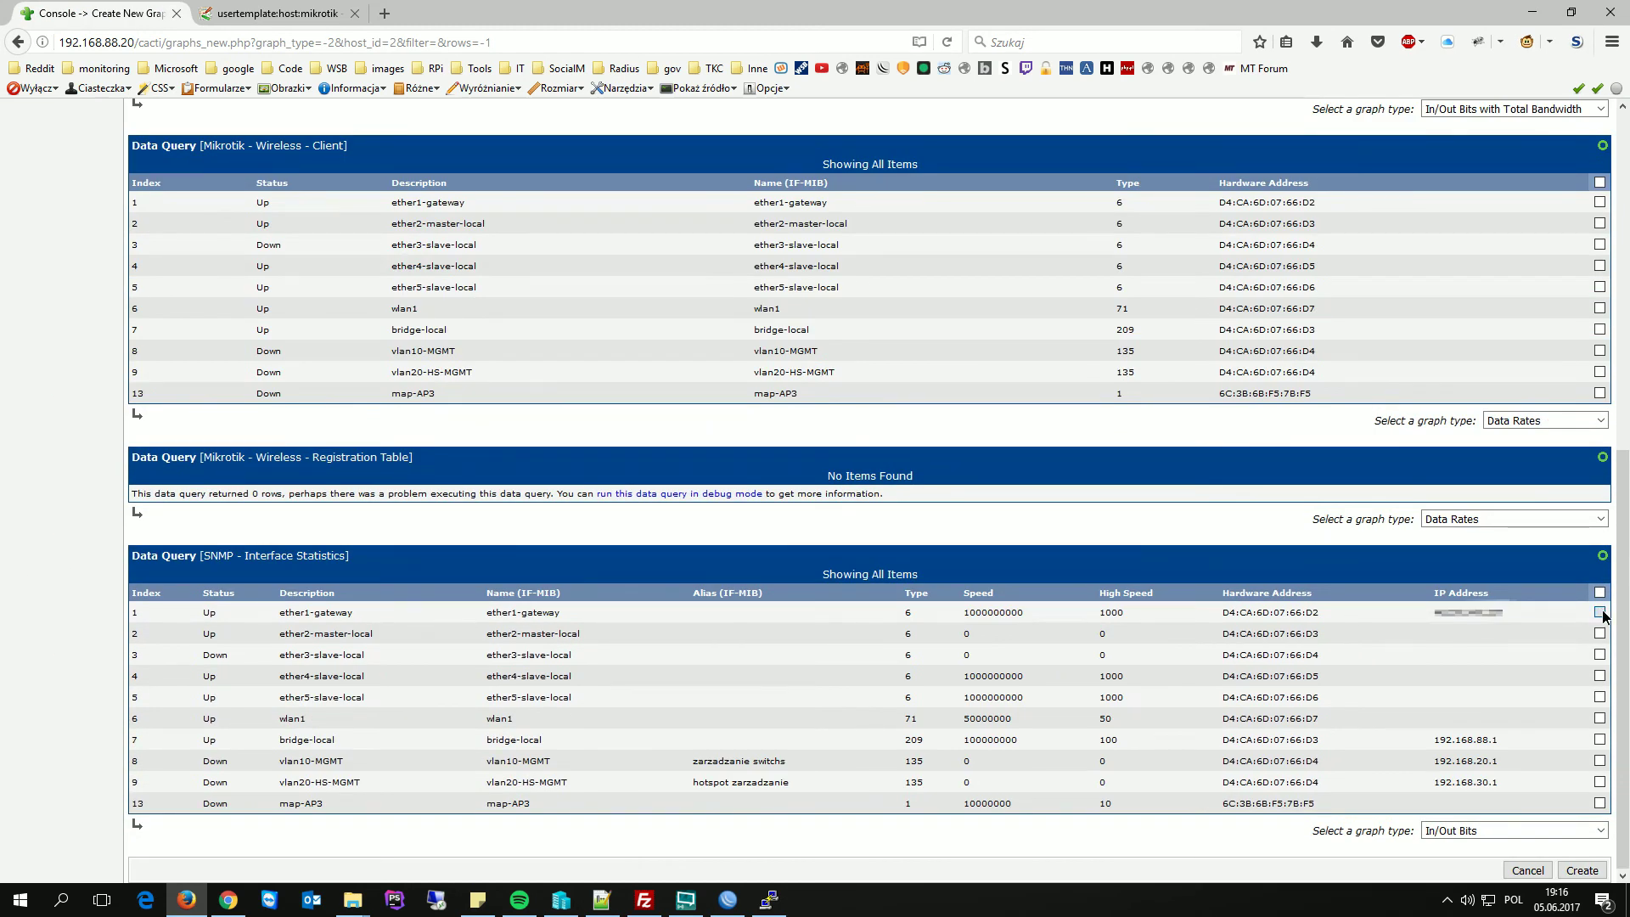
{"action": "left_click", "coordinate": [1496, 832]}
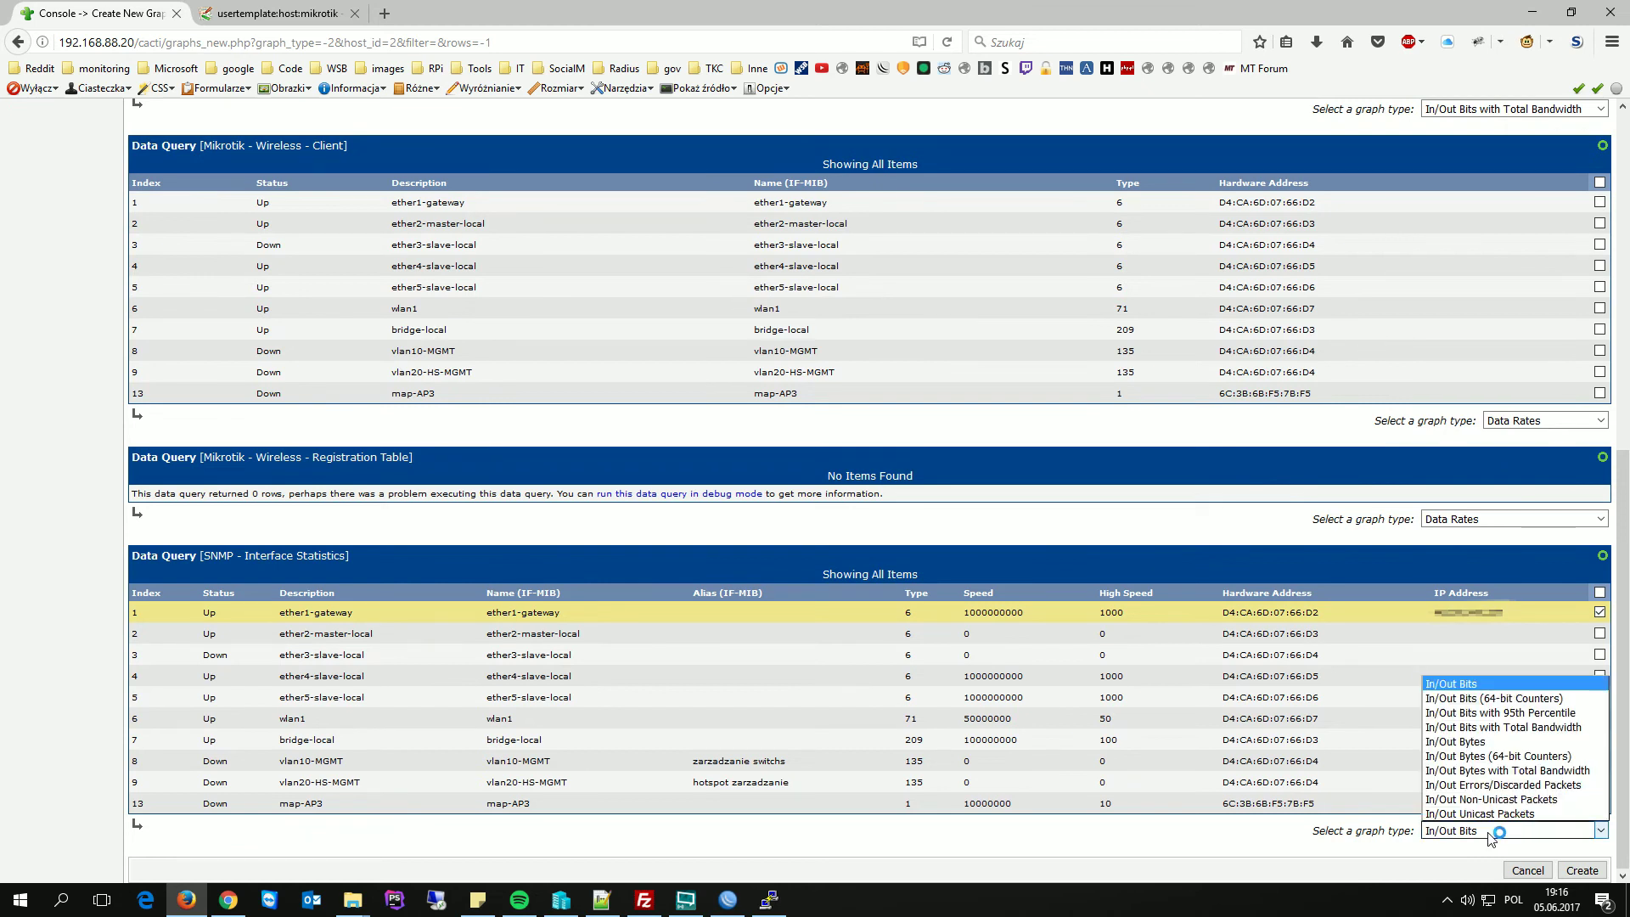
{"action": "left_click", "coordinate": [1544, 699]}
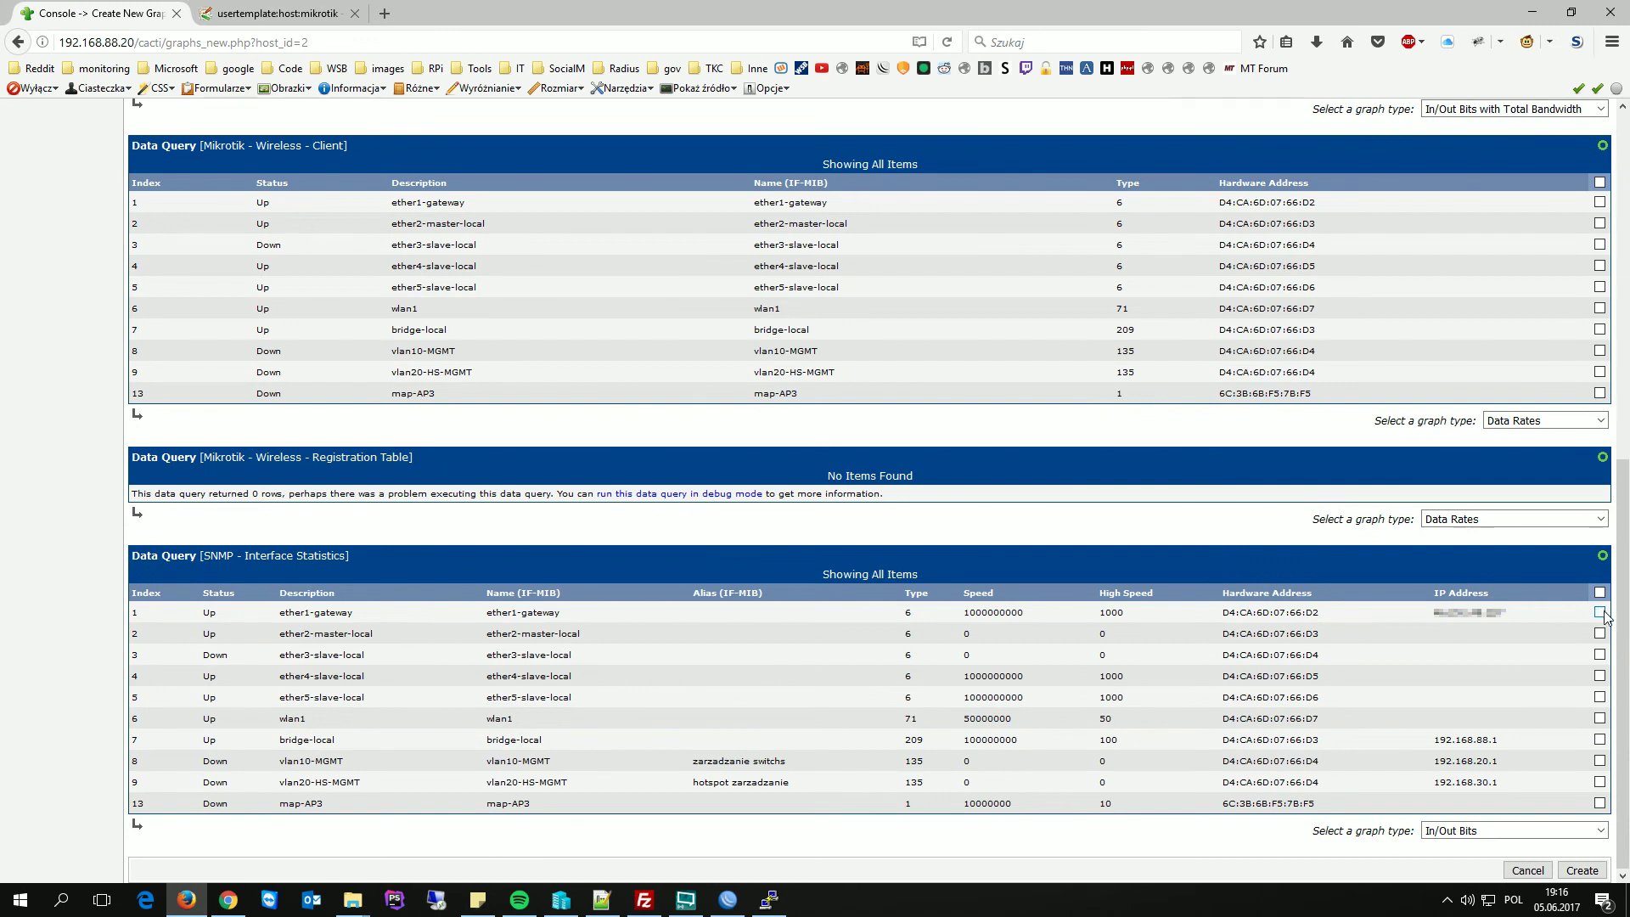
- Add an In/Out Bytes graph for ether1-gateway, then view Graph Management's list of graphs
{"action": "left_click", "coordinate": [1600, 612]}
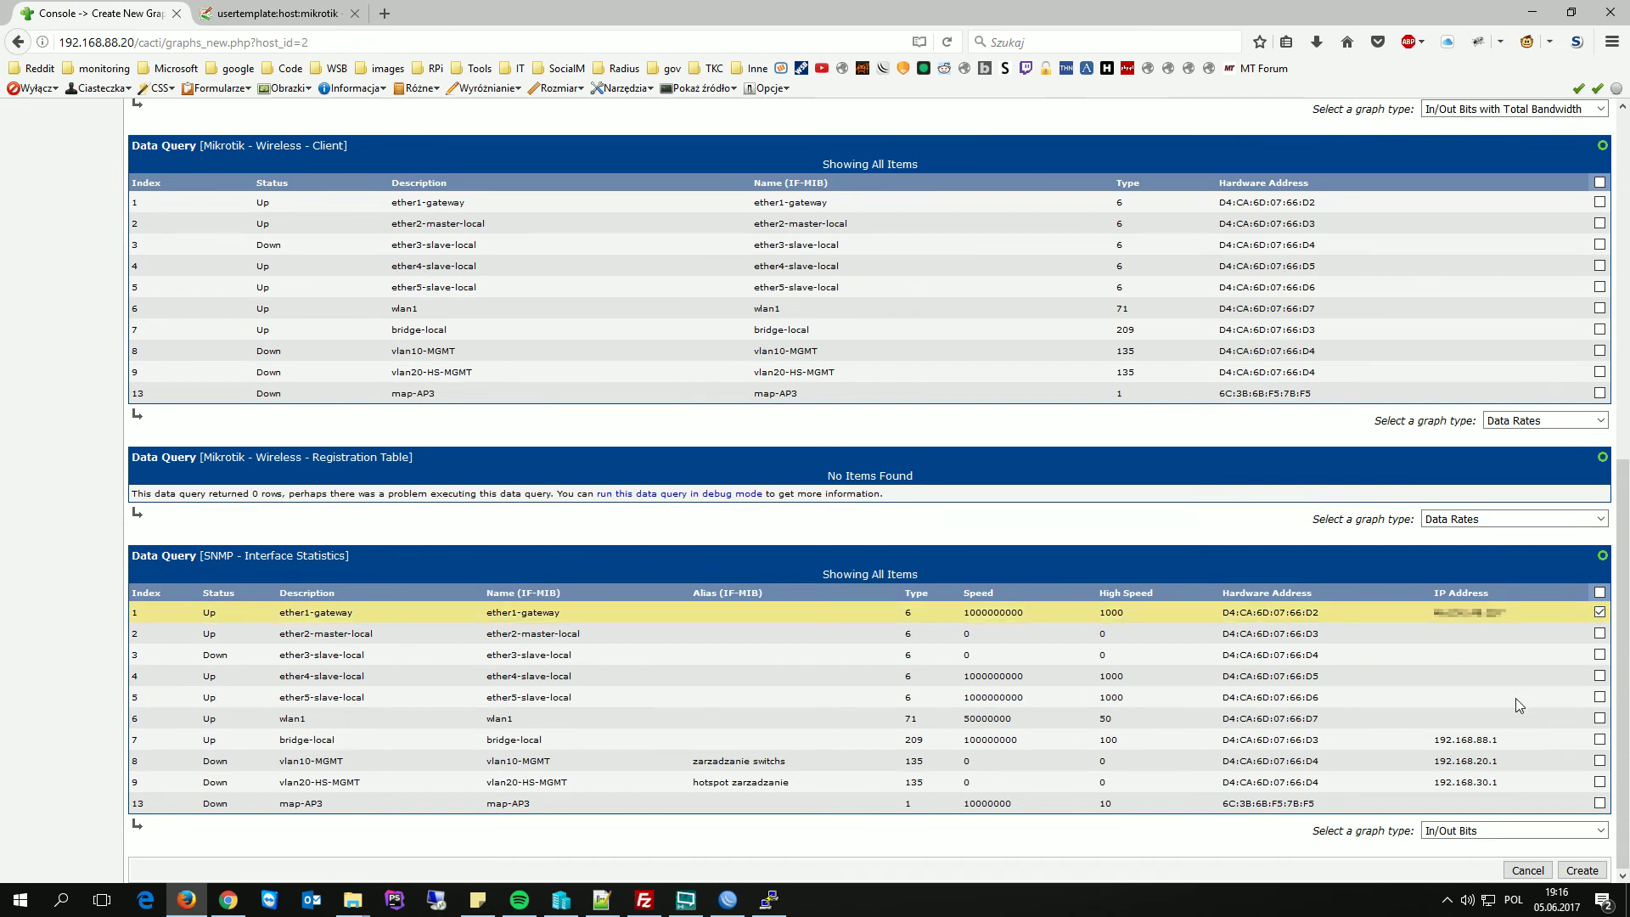
{"action": "left_click", "coordinate": [1469, 832]}
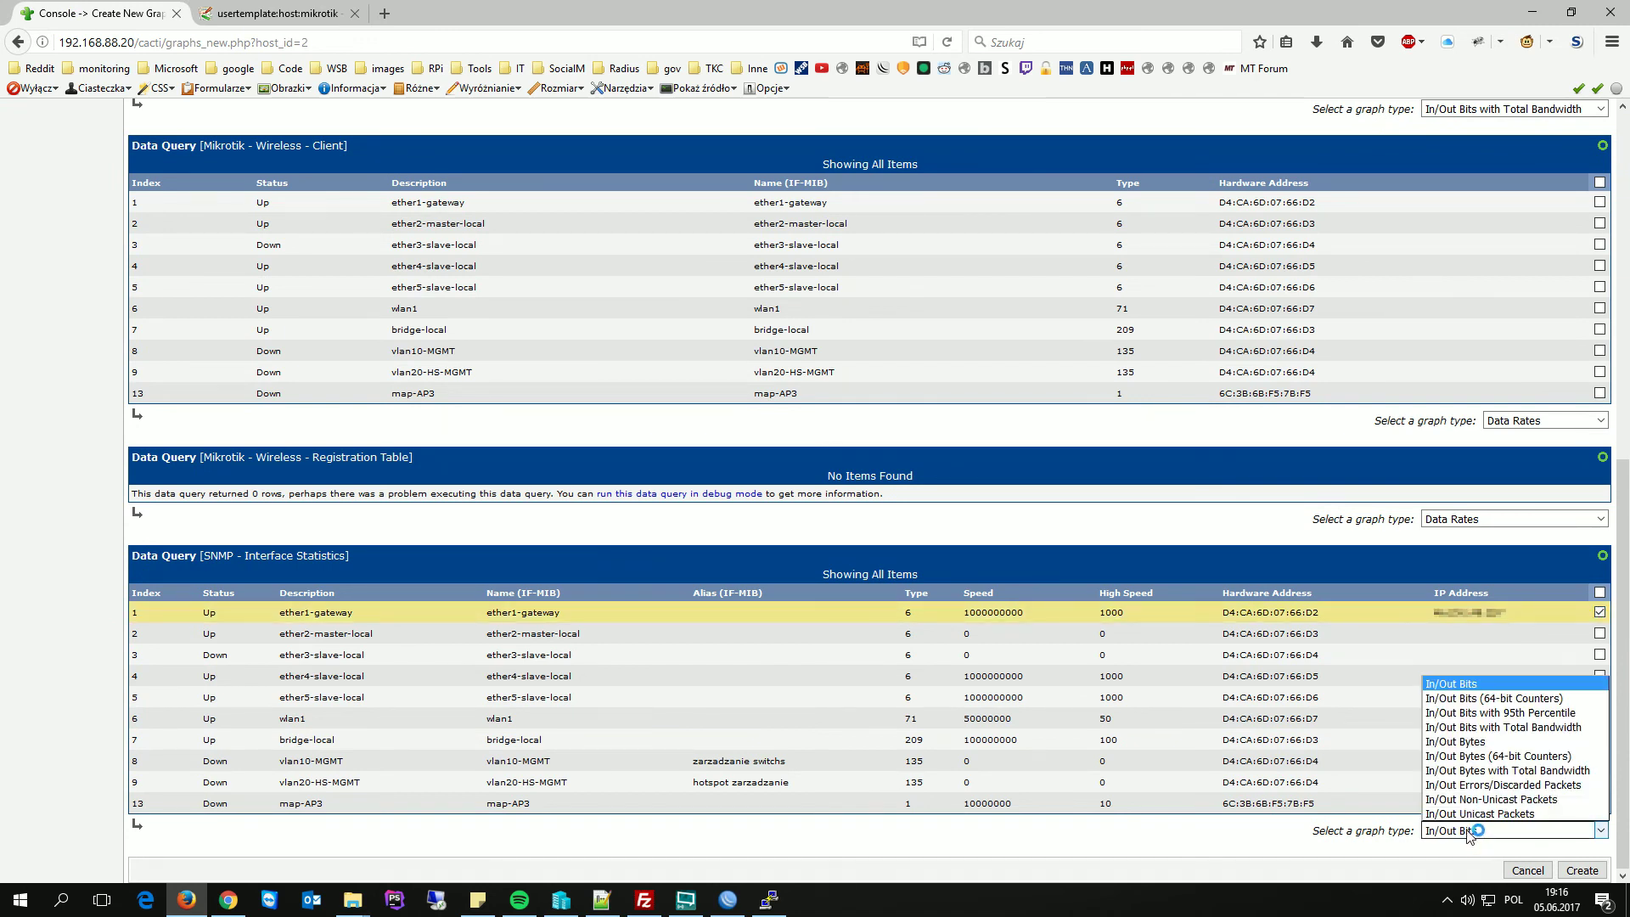
{"action": "left_click", "coordinate": [1526, 757]}
{"action": "left_click", "coordinate": [1565, 866]}
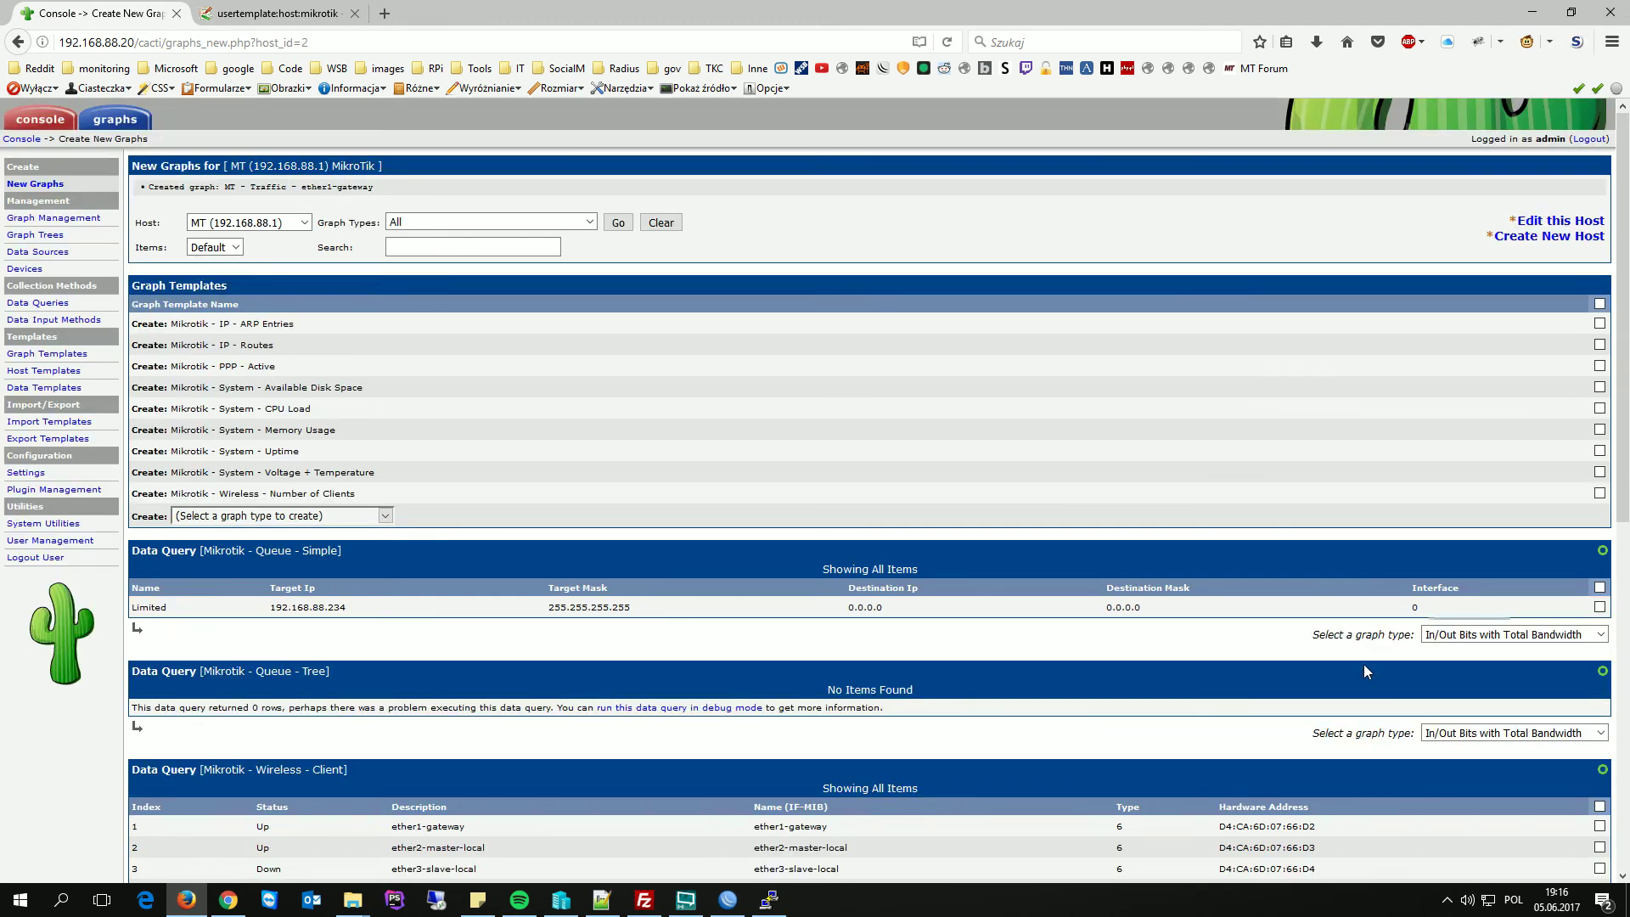
{"action": "left_click", "coordinate": [75, 221]}
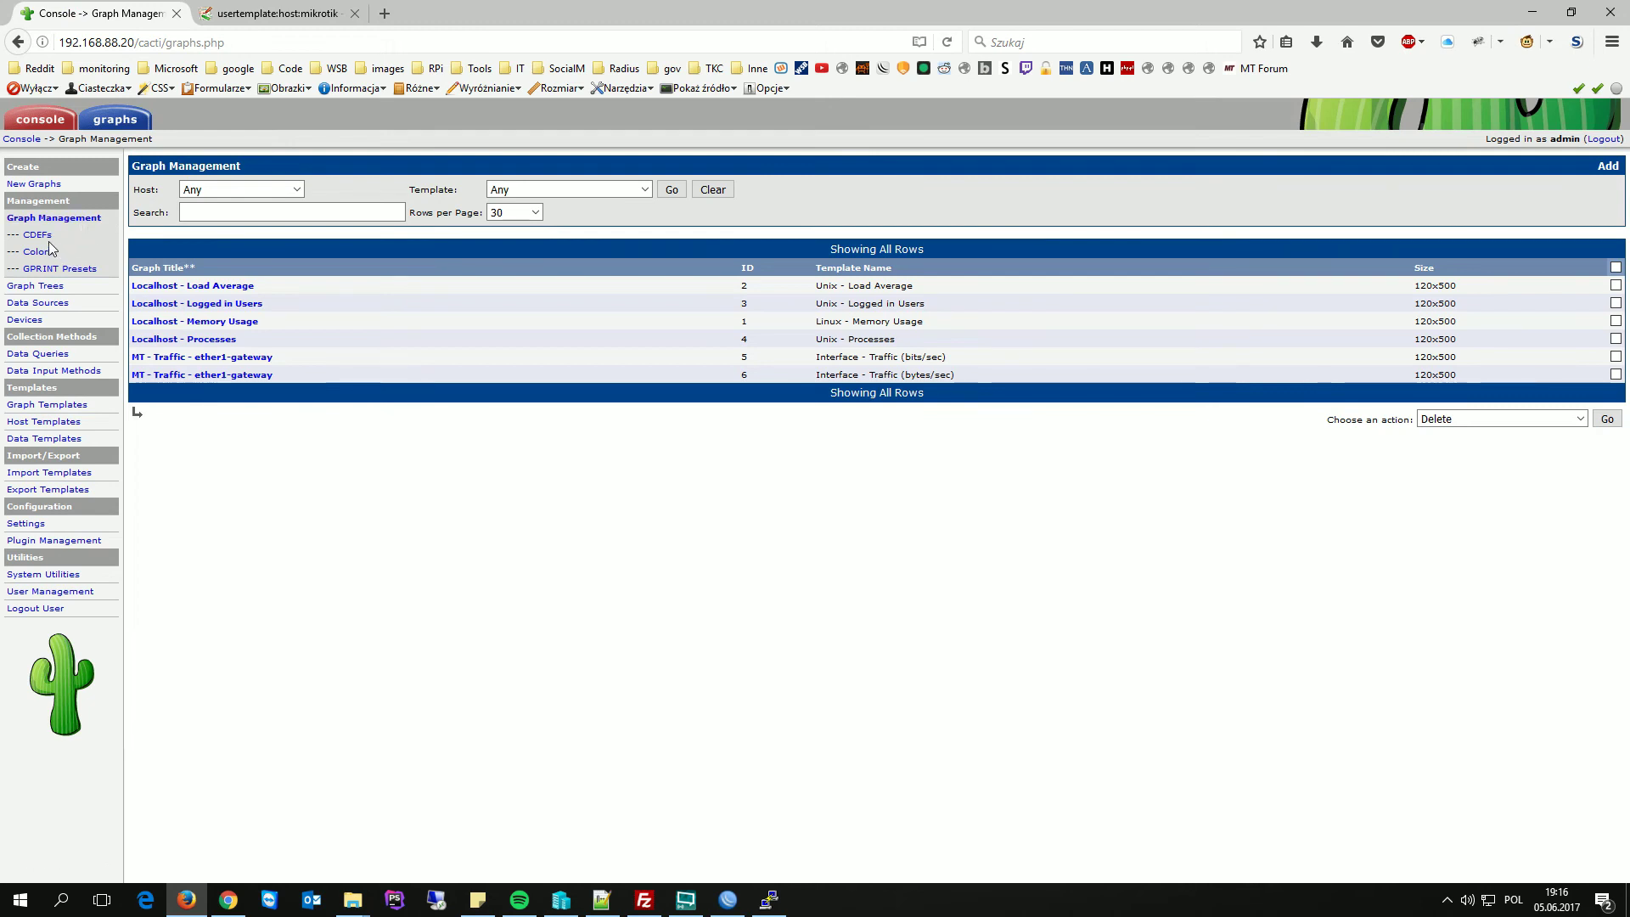
- Add host MT (192.168.88.1) as a Host item in the Routery graph tree and save it
{"action": "left_click", "coordinate": [38, 289]}
{"action": "left_click", "coordinate": [158, 222]}
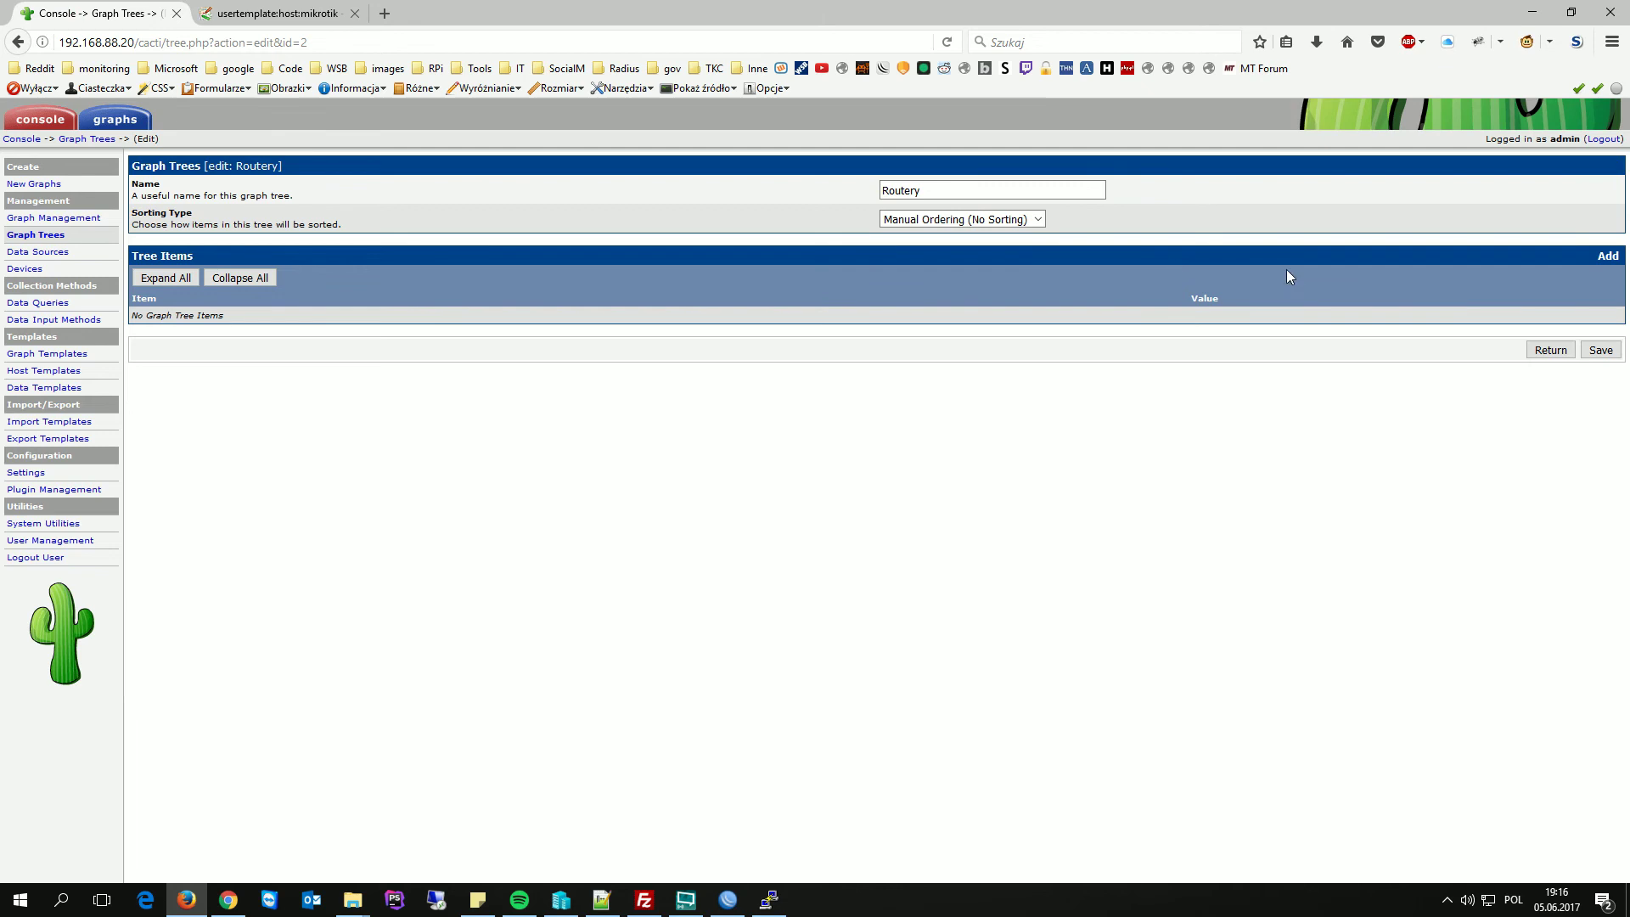
{"action": "left_click", "coordinate": [1607, 256]}
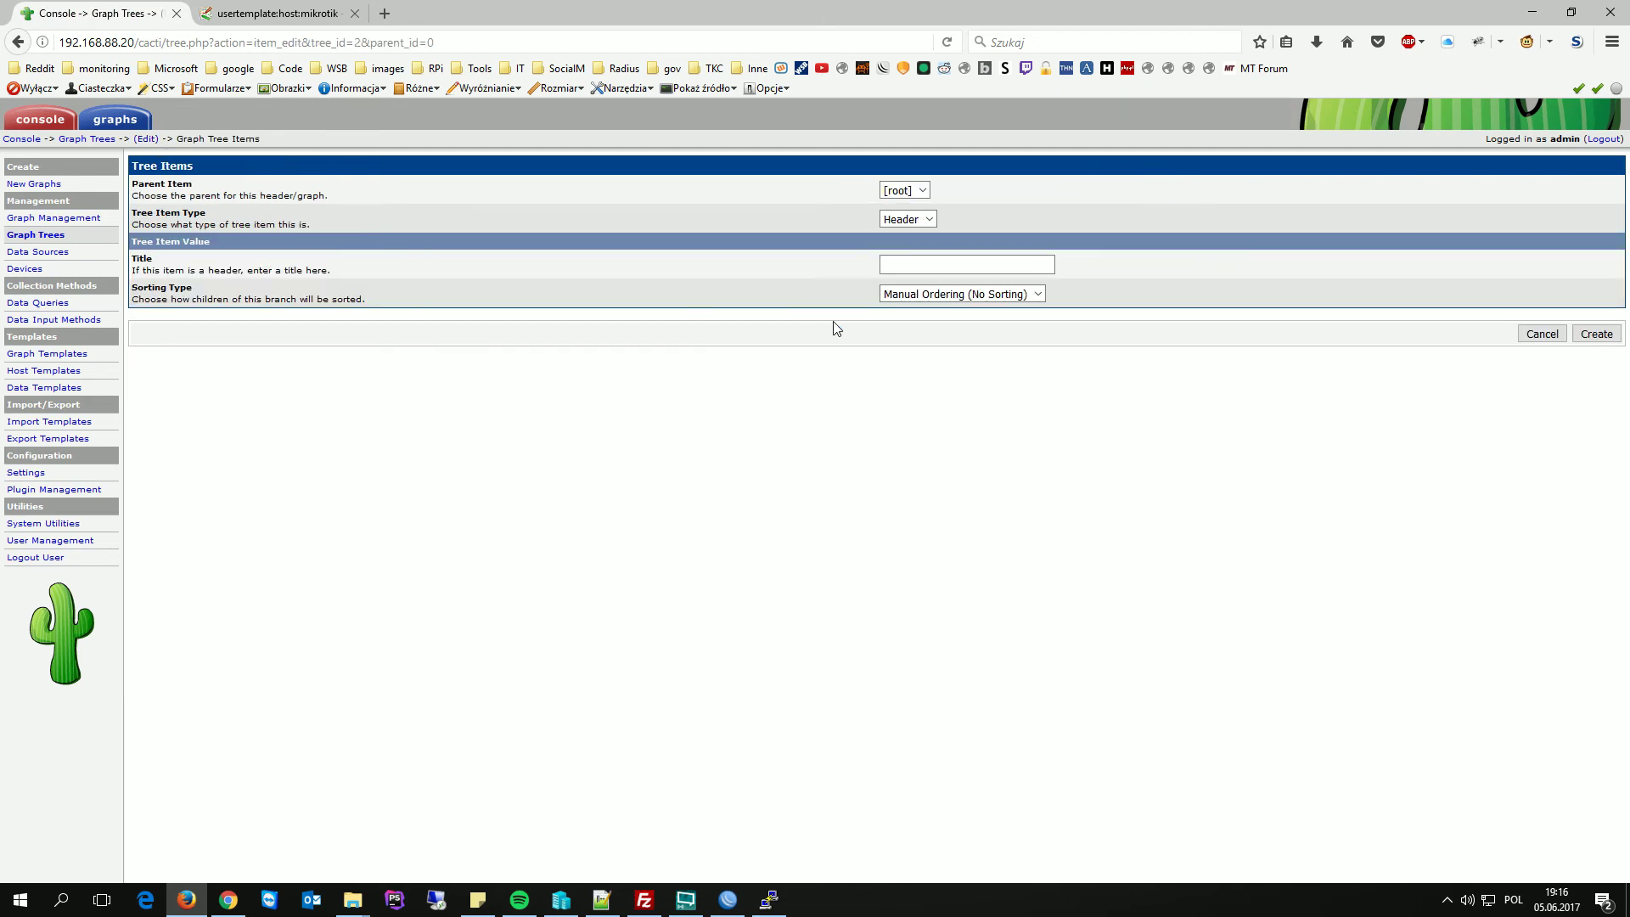
{"action": "left_click", "coordinate": [924, 223]}
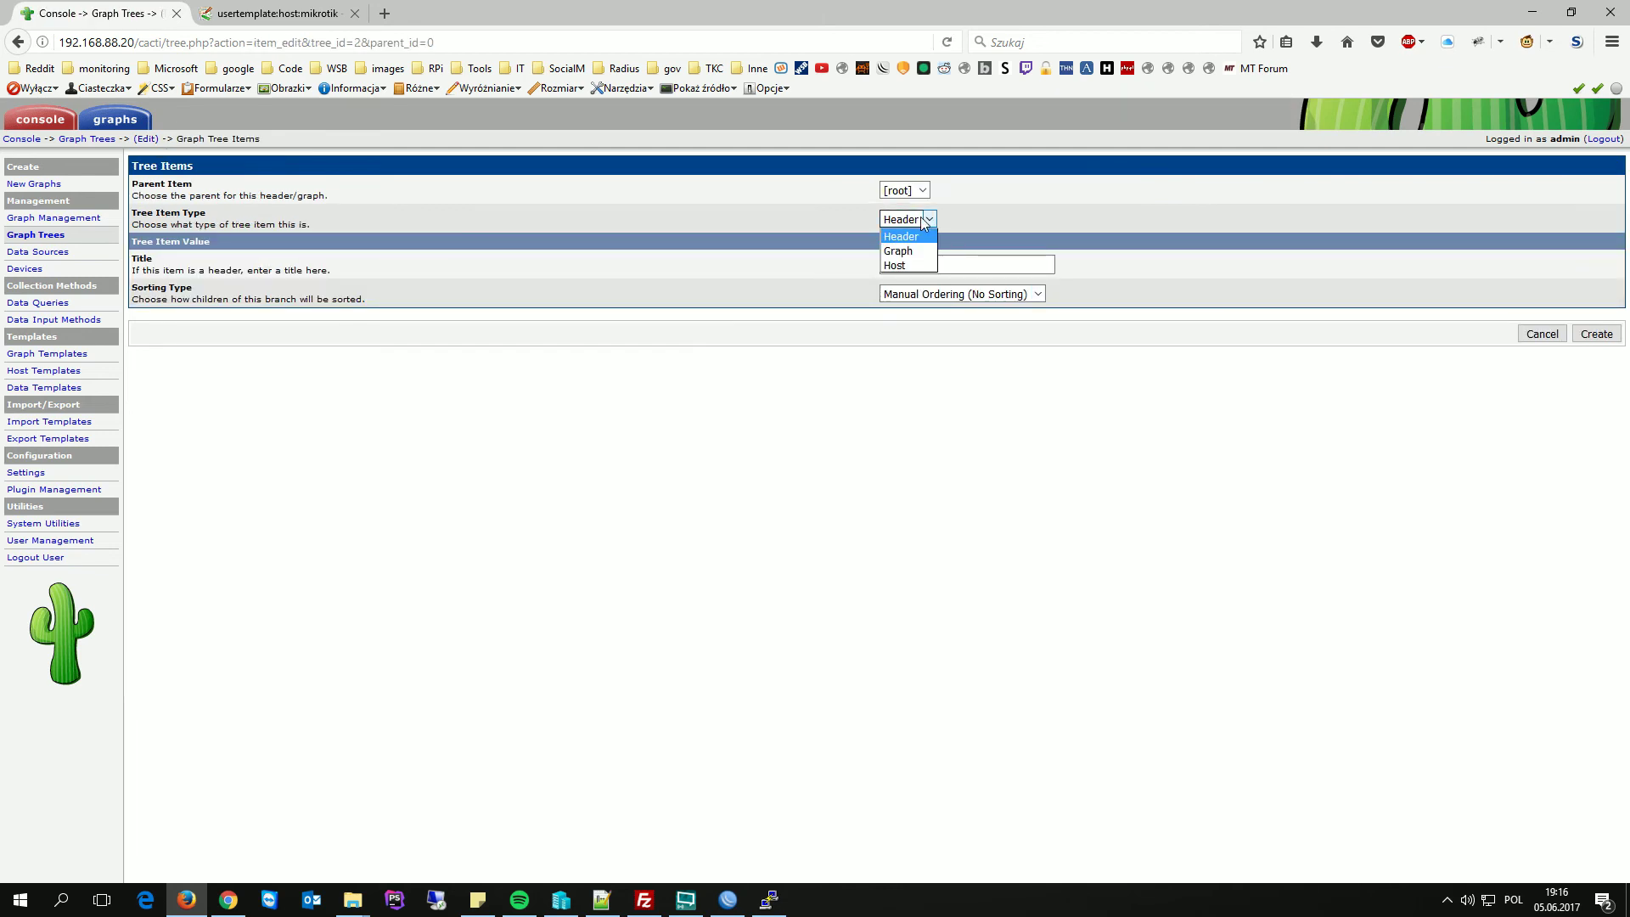
{"action": "left_click", "coordinate": [902, 258]}
{"action": "left_click", "coordinate": [944, 265]}
{"action": "left_click", "coordinate": [934, 294]}
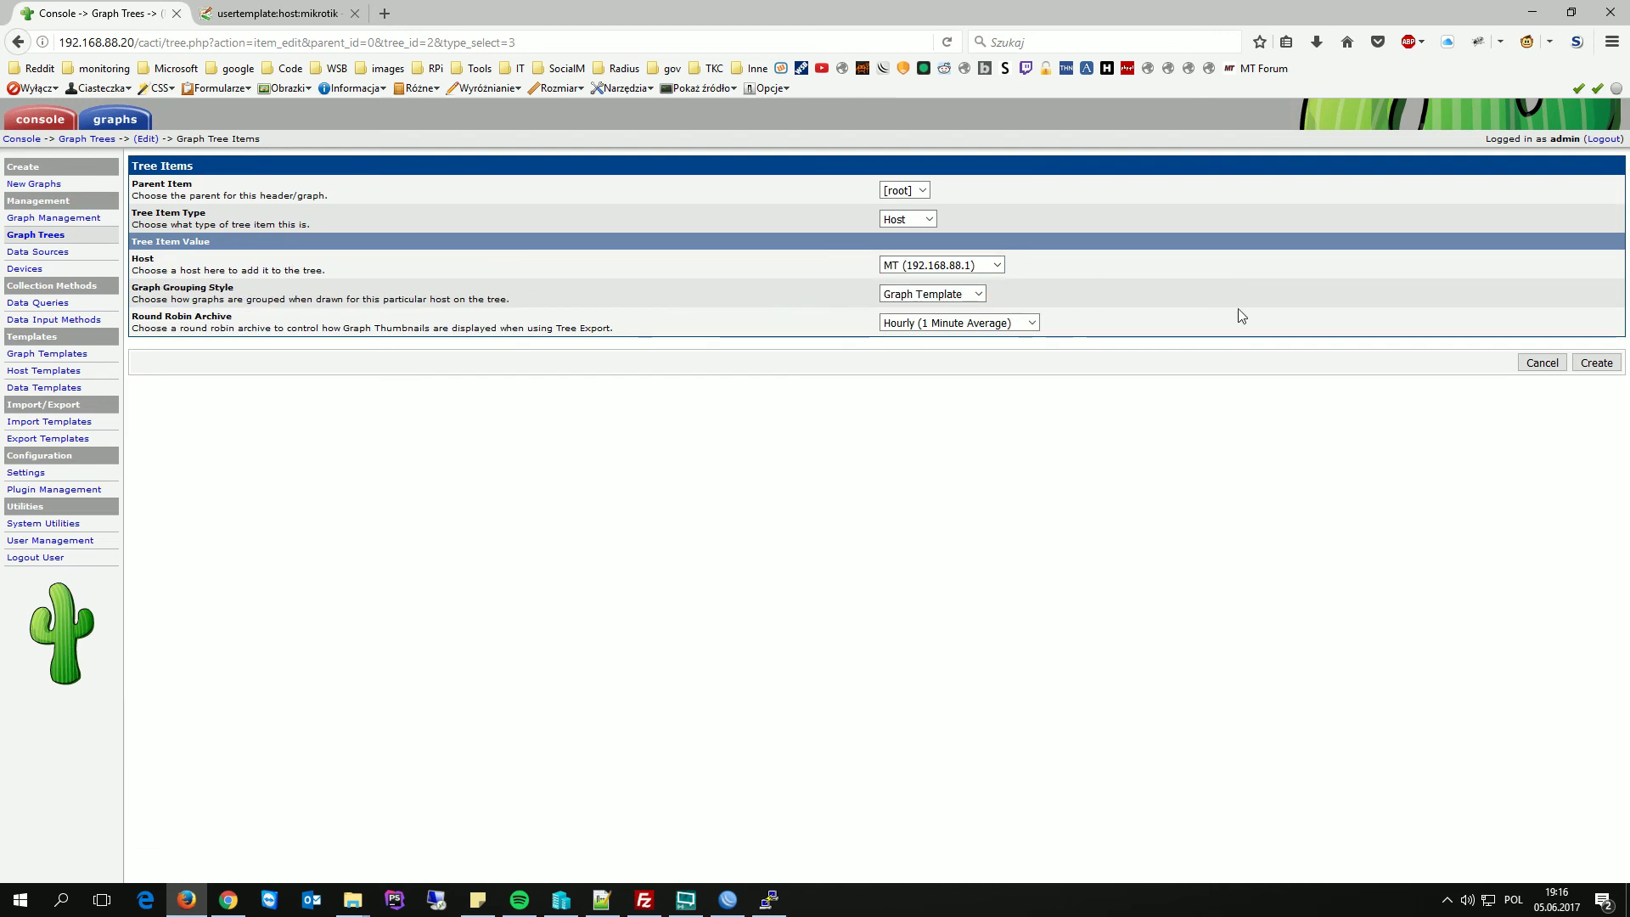
{"action": "left_click", "coordinate": [1597, 363]}
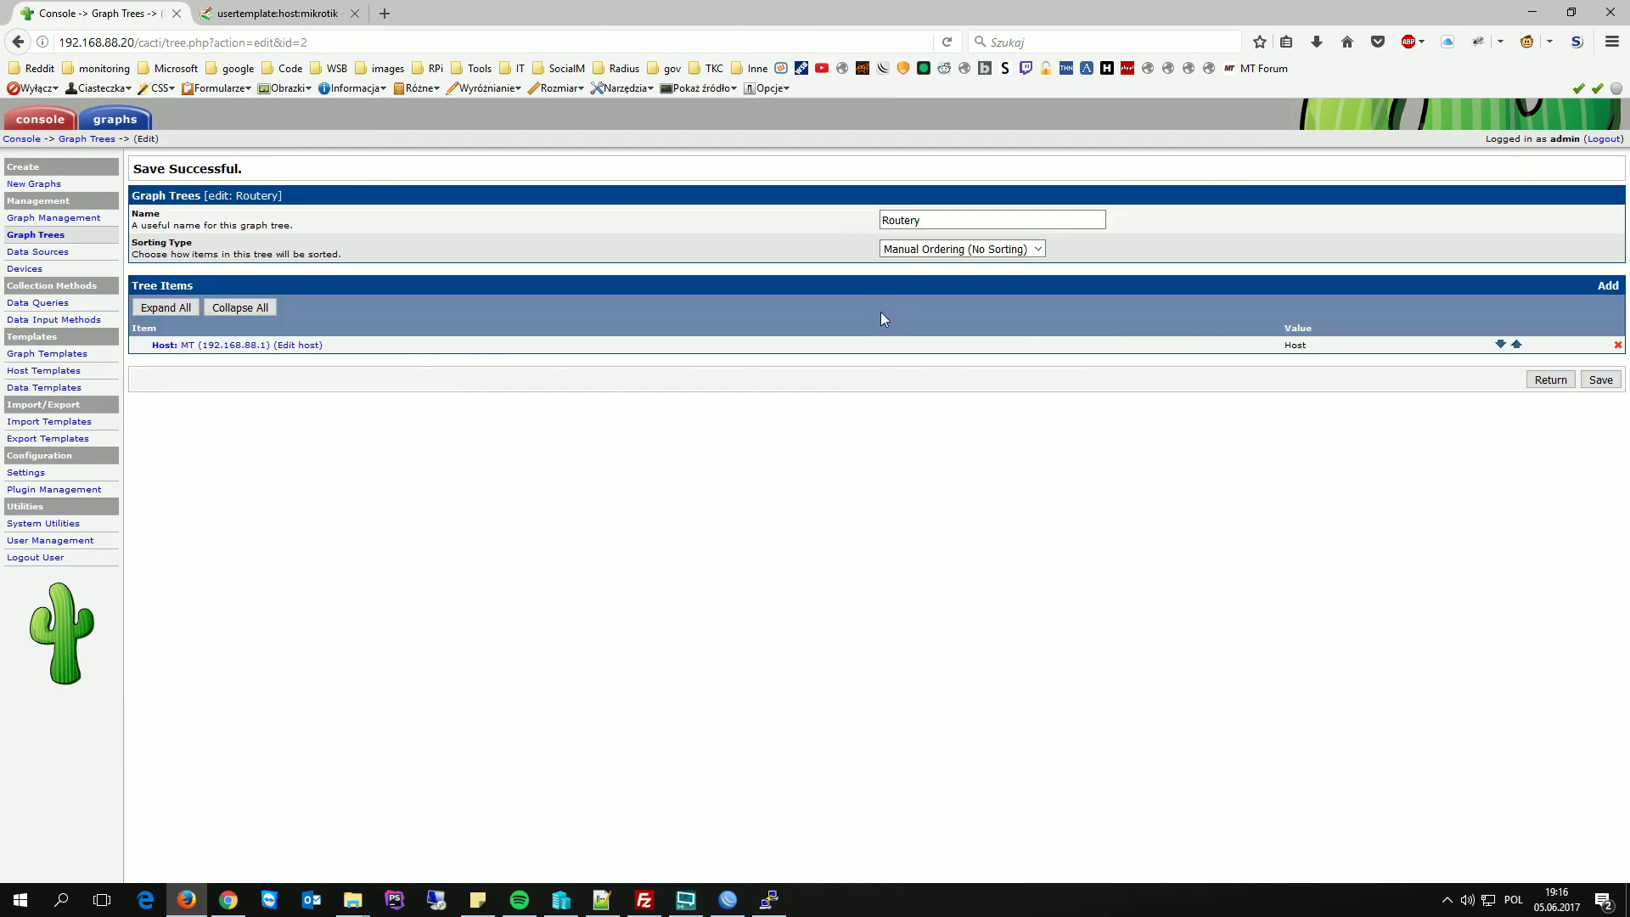
{"action": "left_click", "coordinate": [1600, 381]}
- View Host: MT's traffic graphs under Routery, zoomed to roughly the last hour
{"action": "left_click", "coordinate": [1600, 380]}
{"action": "left_click", "coordinate": [110, 120]}
{"action": "left_click", "coordinate": [14, 186]}
{"action": "left_click", "coordinate": [92, 207]}
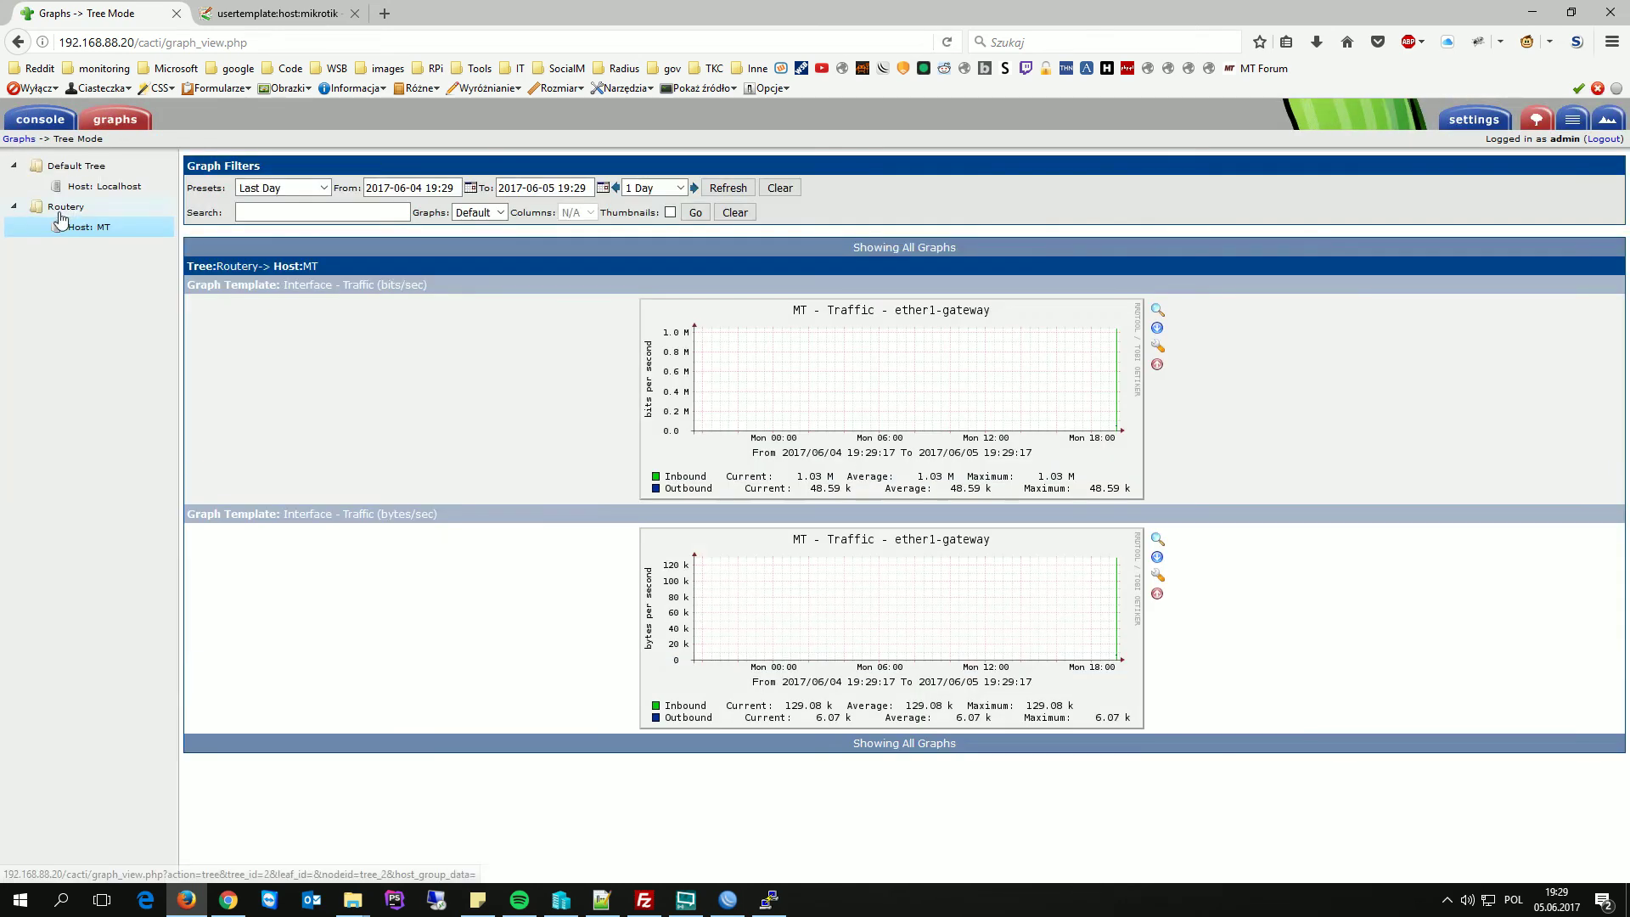
{"action": "left_click", "coordinate": [87, 228]}
{"action": "mouse_move", "coordinate": [1087, 365]}
{"action": "left_mouse_down"}
{"action": "mouse_move", "coordinate": [1146, 366]}
{"action": "mouse_move", "coordinate": [1117, 366]}
{"action": "left_mouse_up"}
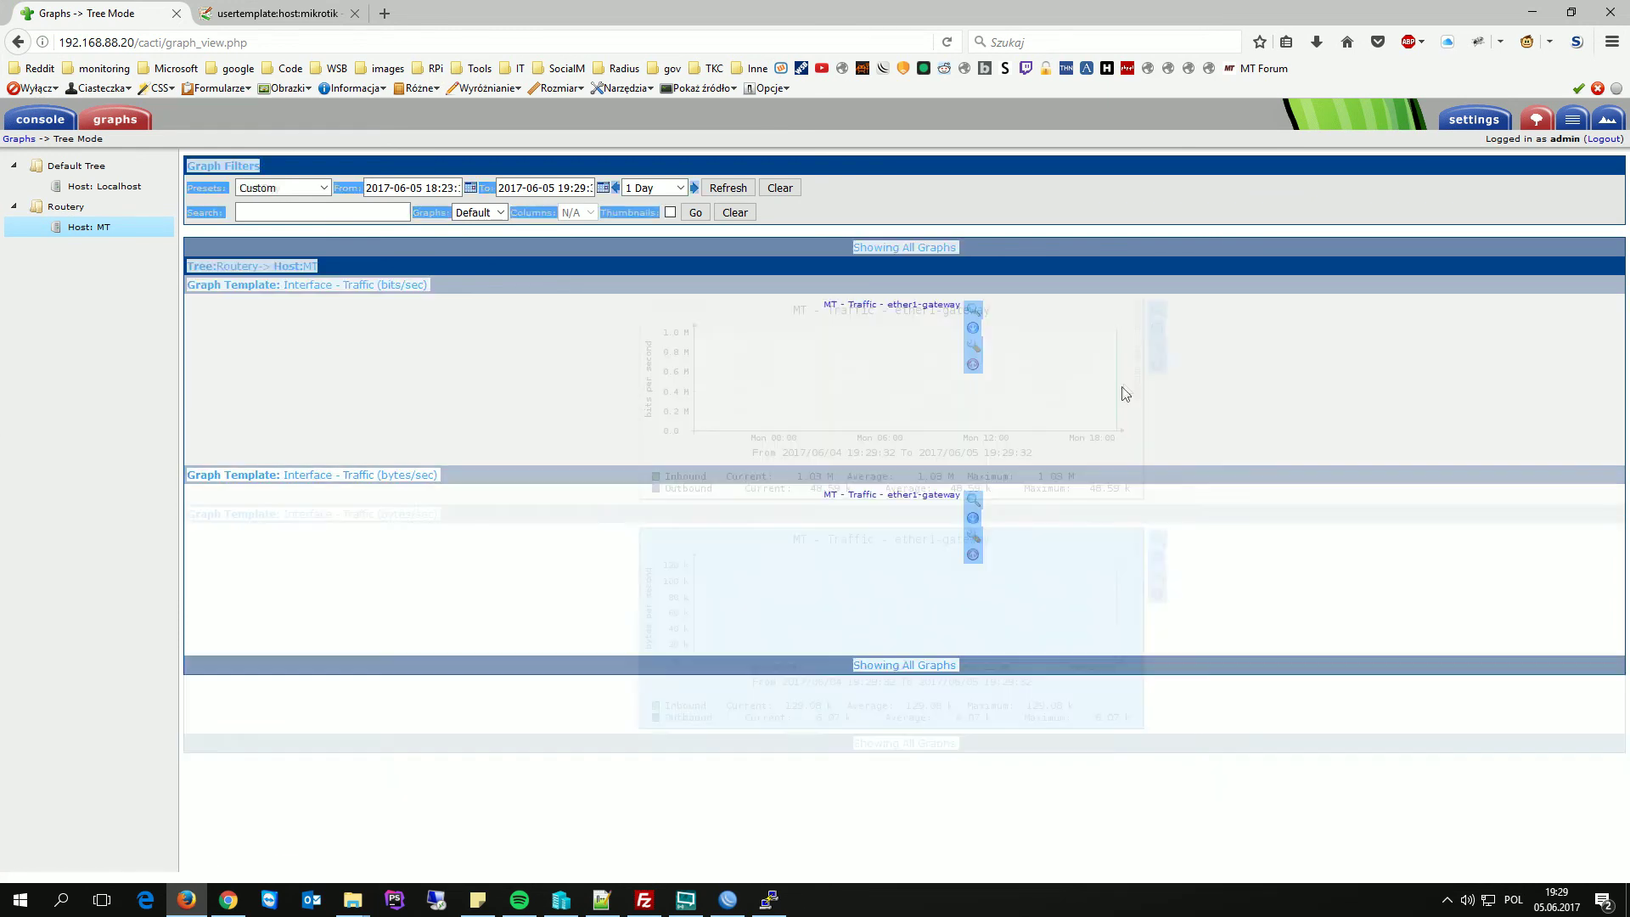
{"action": "left_click", "coordinate": [1430, 459]}
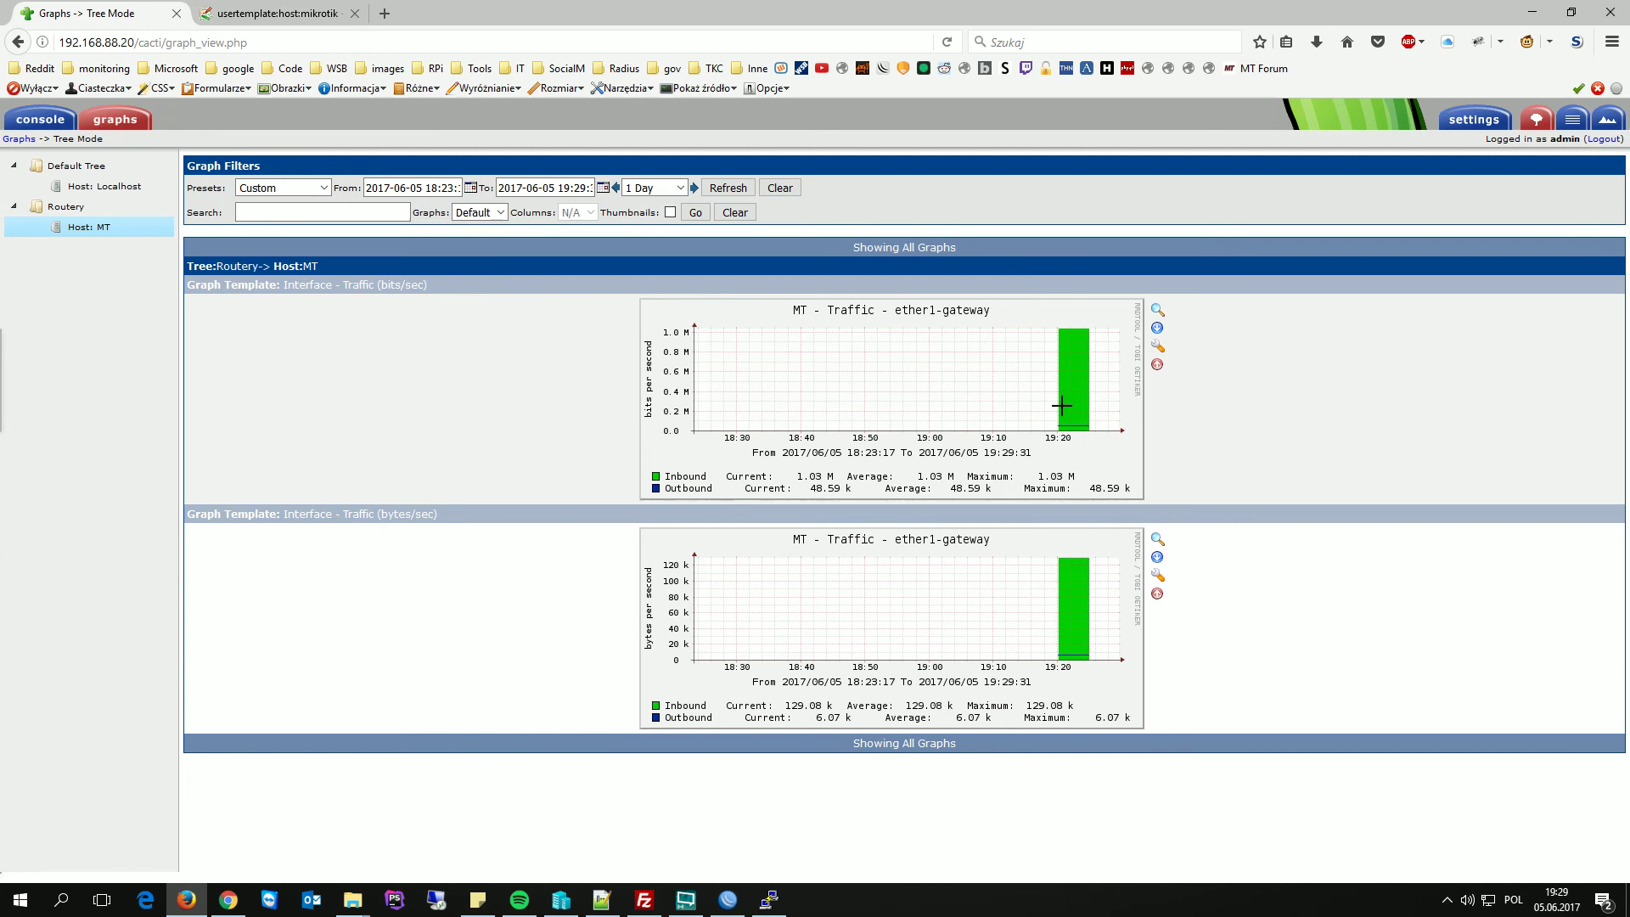
- Open /etc/crontab in vim in the PuTTY terminal
{"action": "left_click", "coordinate": [1533, 12]}
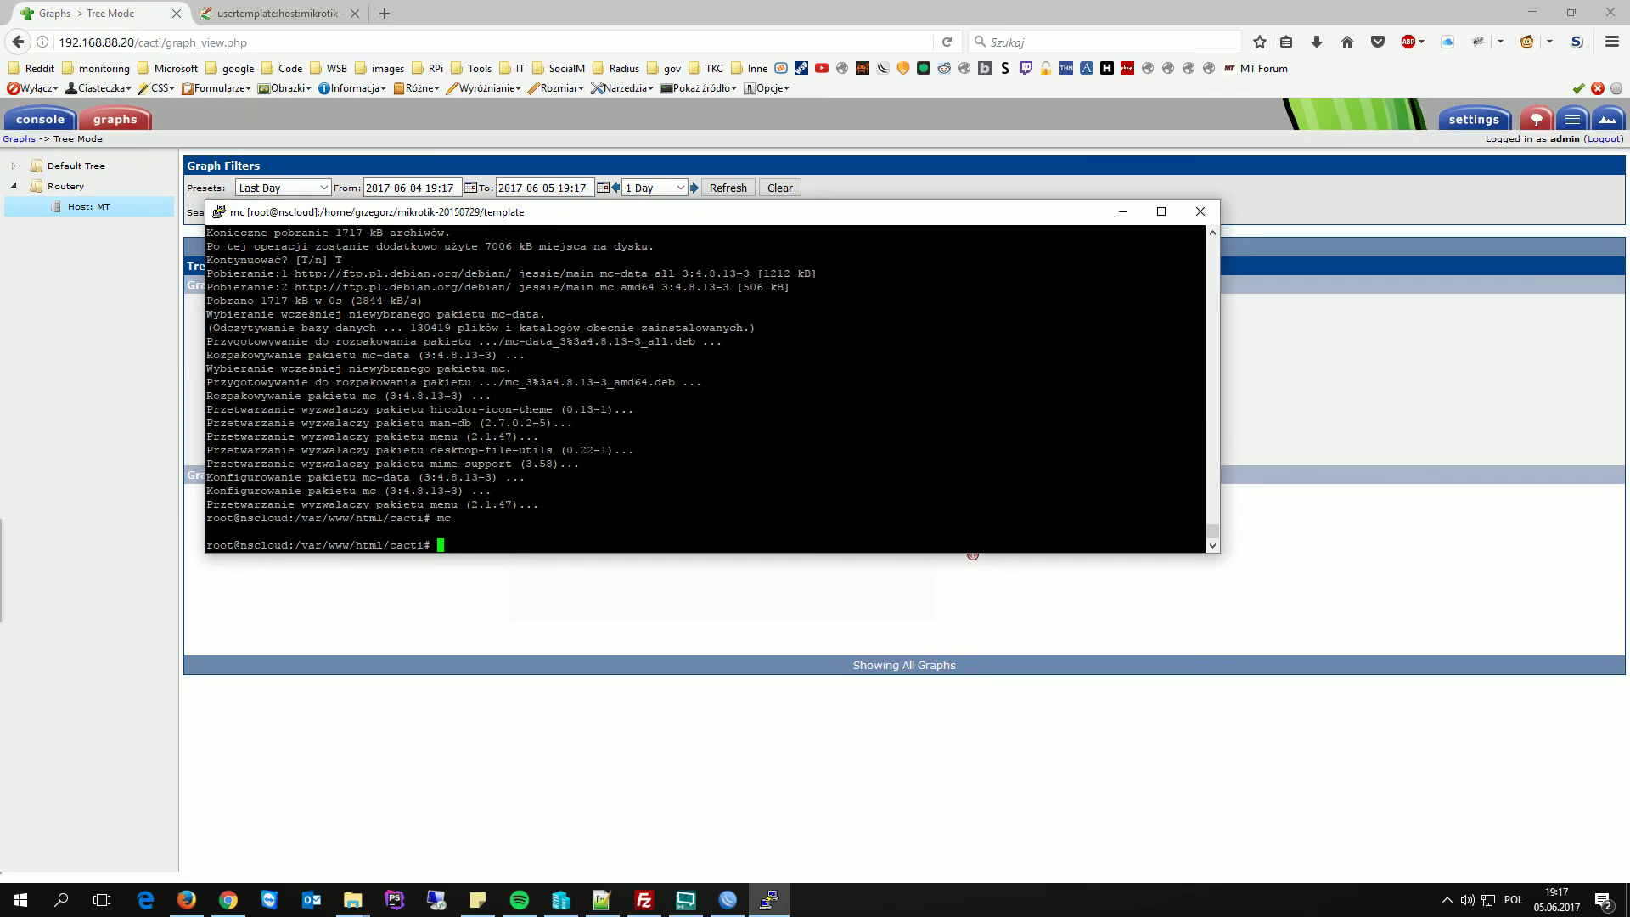
{"action": "type", "text": "vim /etc/cront"}
{"action": "key", "text": "Tab"}
{"action": "key", "text": "Return"}
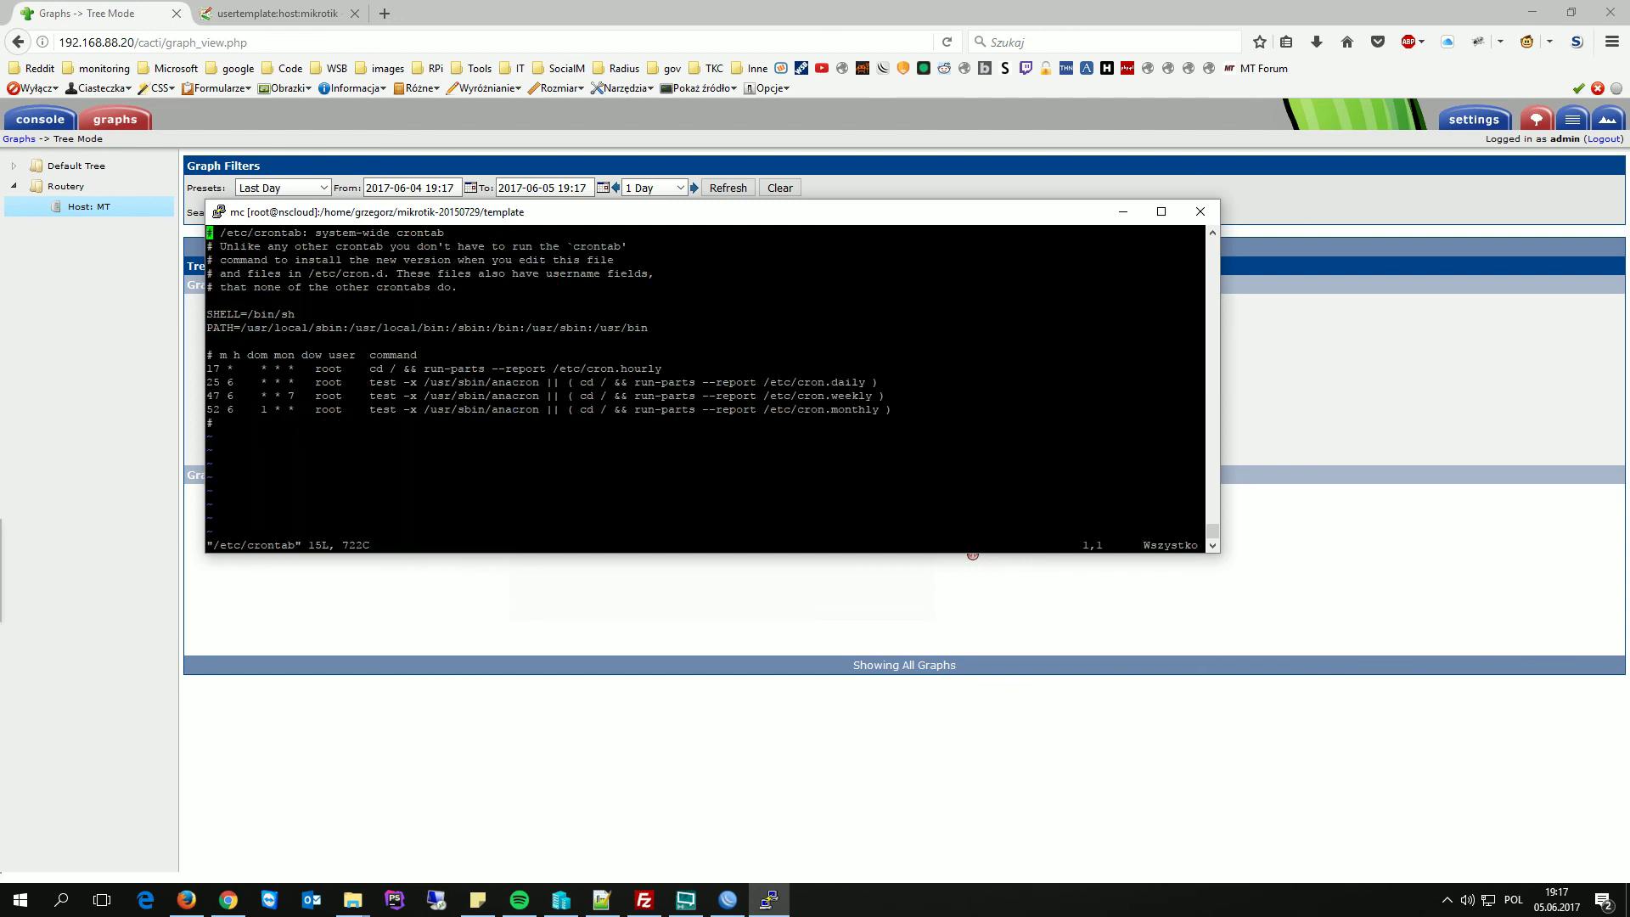
{"action": "key", "text": "alt+Tab"}
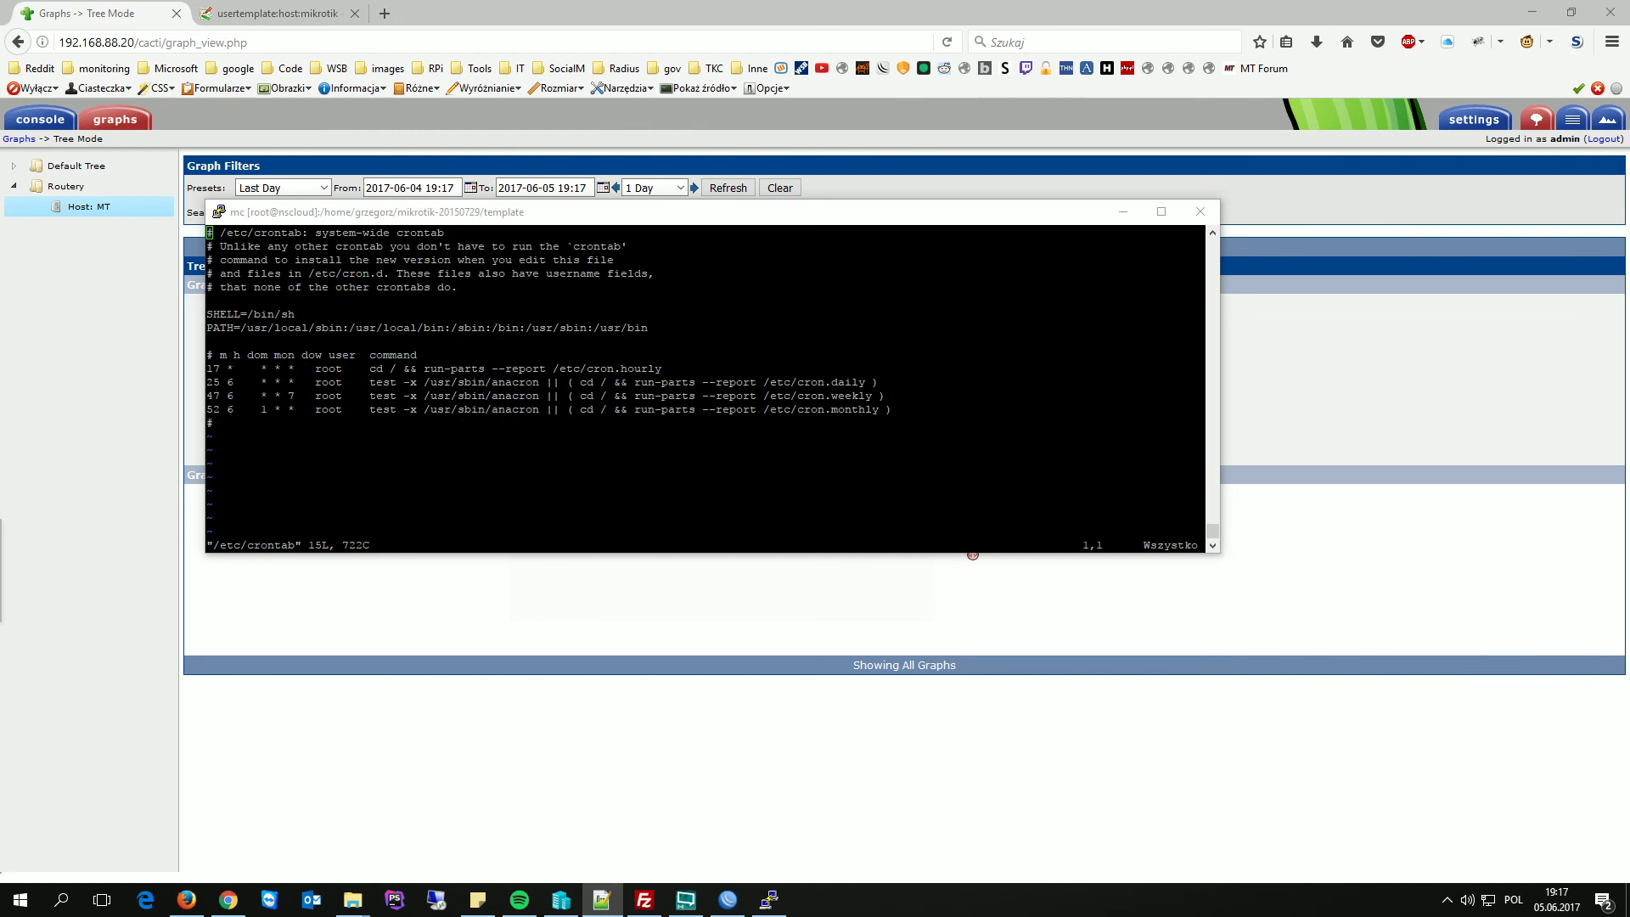
{"action": "left_click", "coordinate": [897, 220]}
- Add a */5 poller.php cron line running as www-data and save with :wq
{"action": "key", "text": "Down"}
{"action": "key", "text": "i"}
{"action": "key", "text": "Down"}
{"action": "key", "text": "Down"}
{"action": "key", "text": "Down"}
{"action": "key", "text": "Down"}
{"action": "key", "text": "Down"}
{"action": "key", "text": "Down"}
{"action": "key", "text": "Down"}
{"action": "key", "text": "Down"}
{"action": "key", "text": "Down"}
{"action": "key", "text": "Down"}
{"action": "key", "text": "Down"}
{"action": "key", "text": "Down"}
{"action": "key", "text": "Right"}
{"action": "key", "text": "Escape"}
{"action": "key", "text": "shift+o"}
{"action": "type", "text": "*/5 * * * * www-data php /var/www/html/cacti/poller.php > /dev/null 2>&1"}
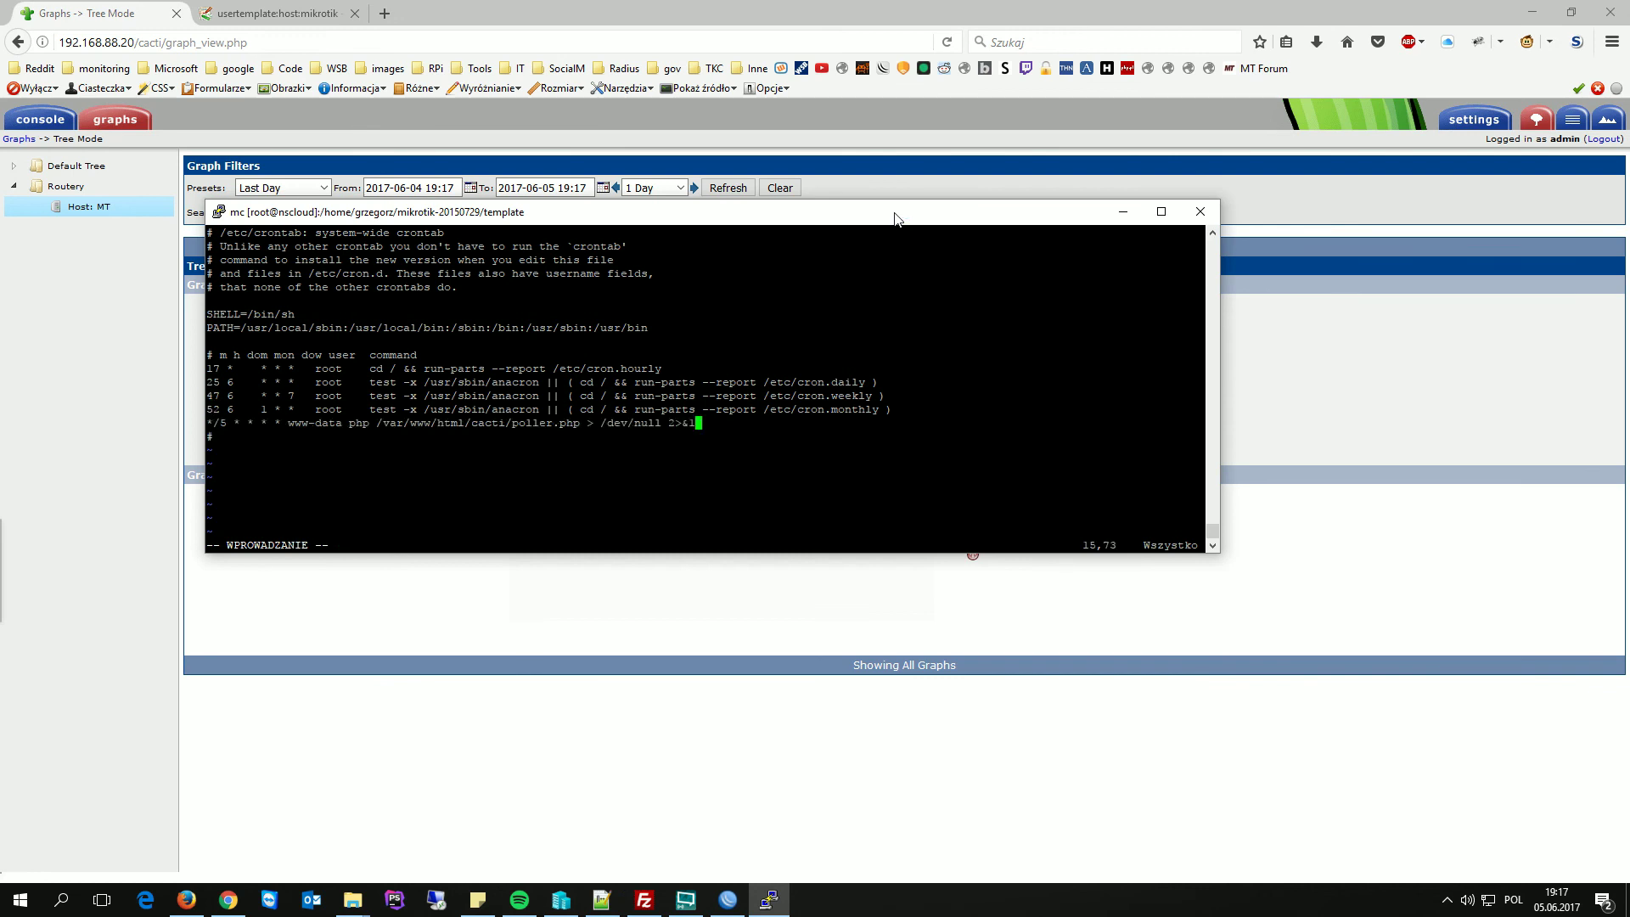
{"action": "key", "text": "Escape"}
{"action": "type", "text": ":wq"}
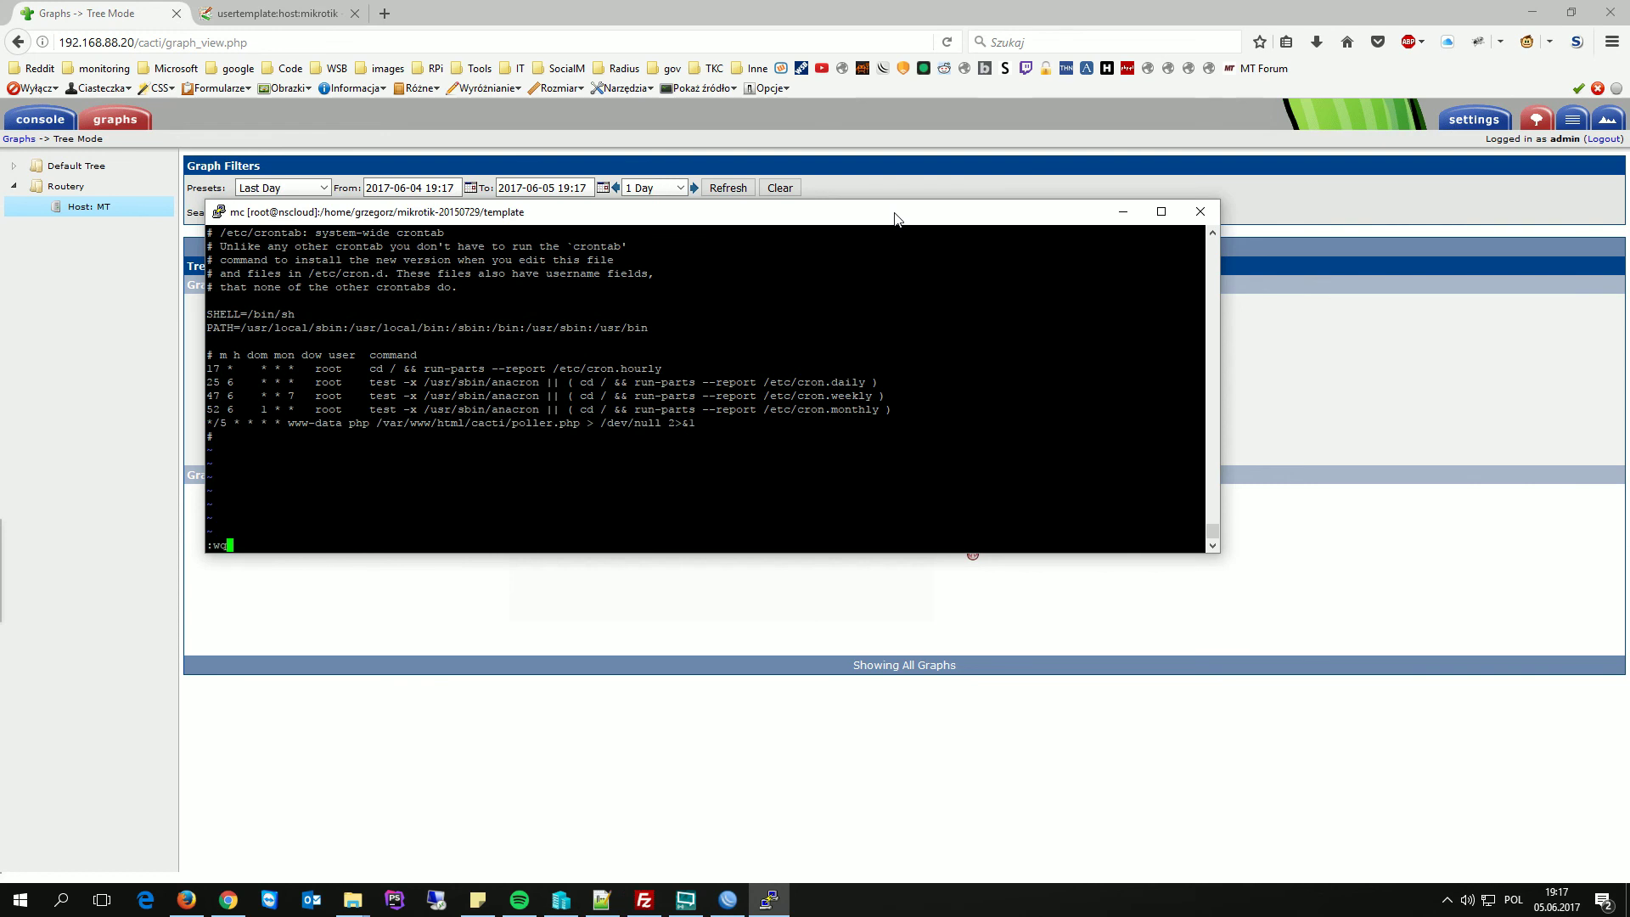
{"action": "key", "text": "Return"}
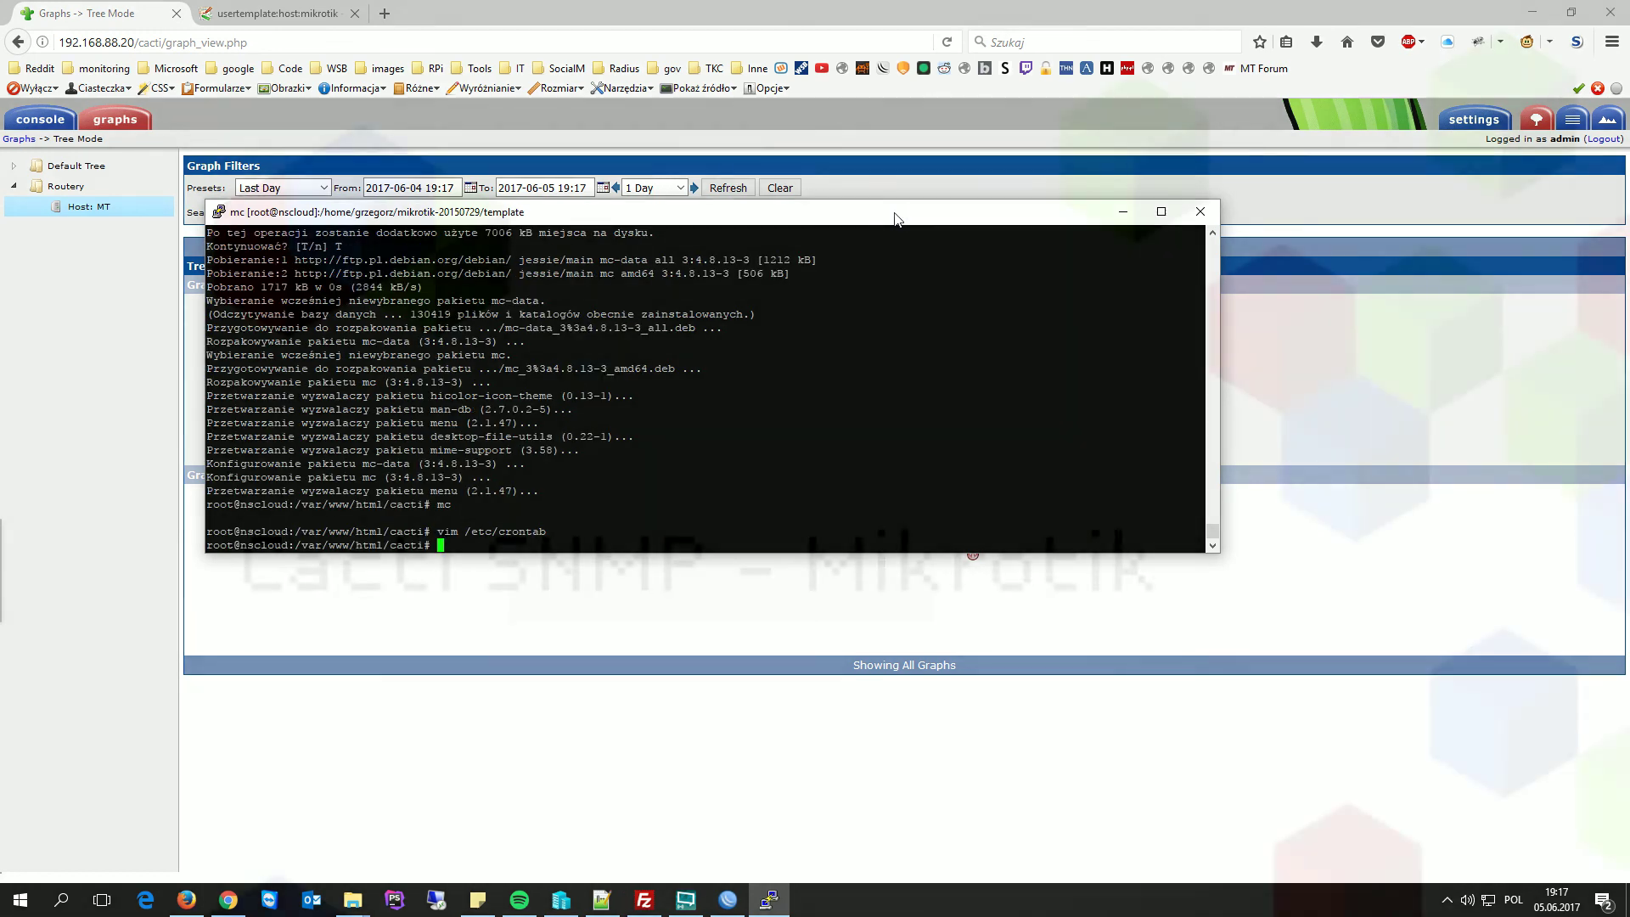